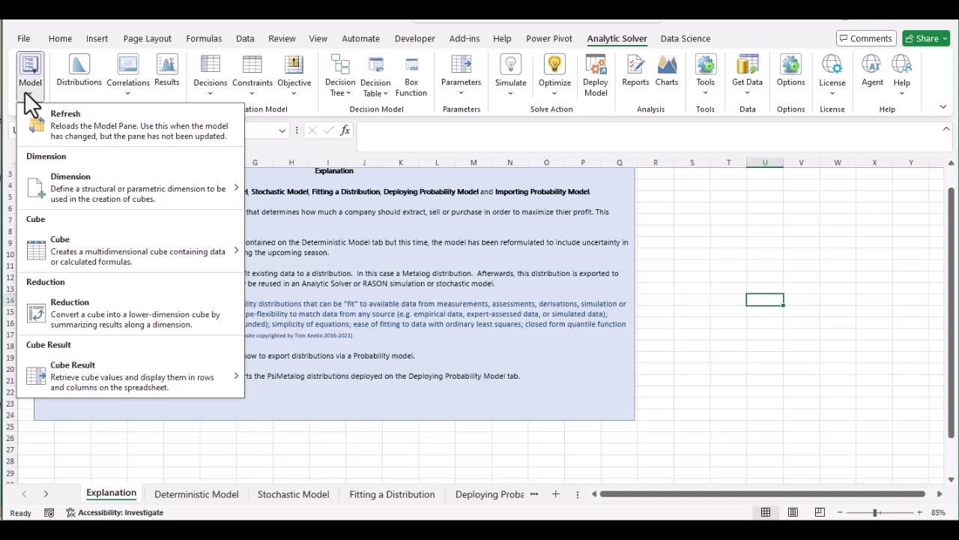
- Review the decision variable types offered for building an optimization model
click(208, 92)
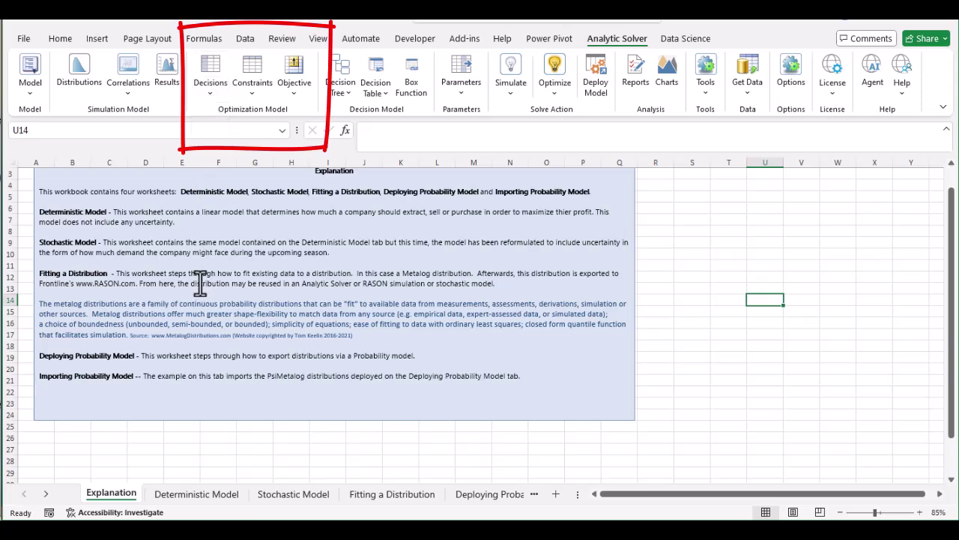
scroll(198, 279, down, 1)
scroll(198, 284, up, 2)
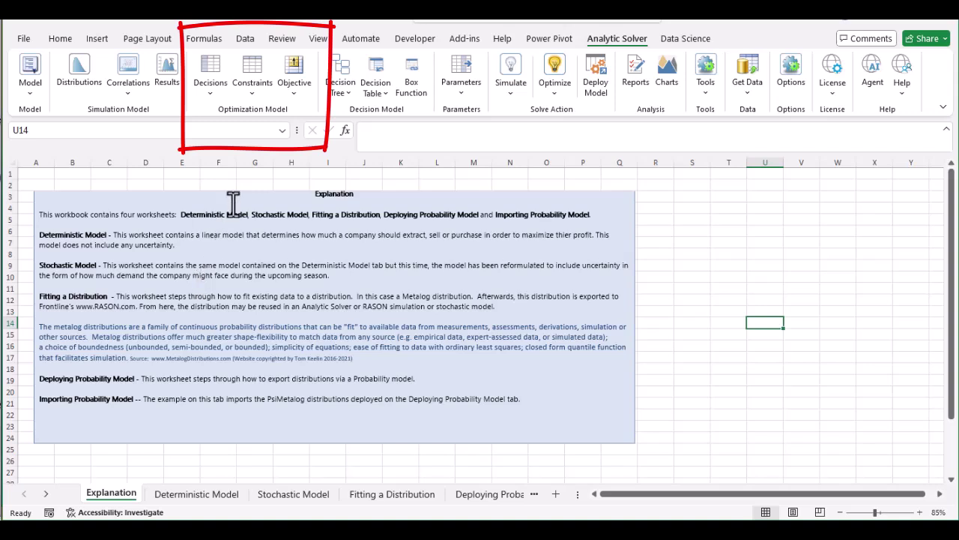
click(211, 75)
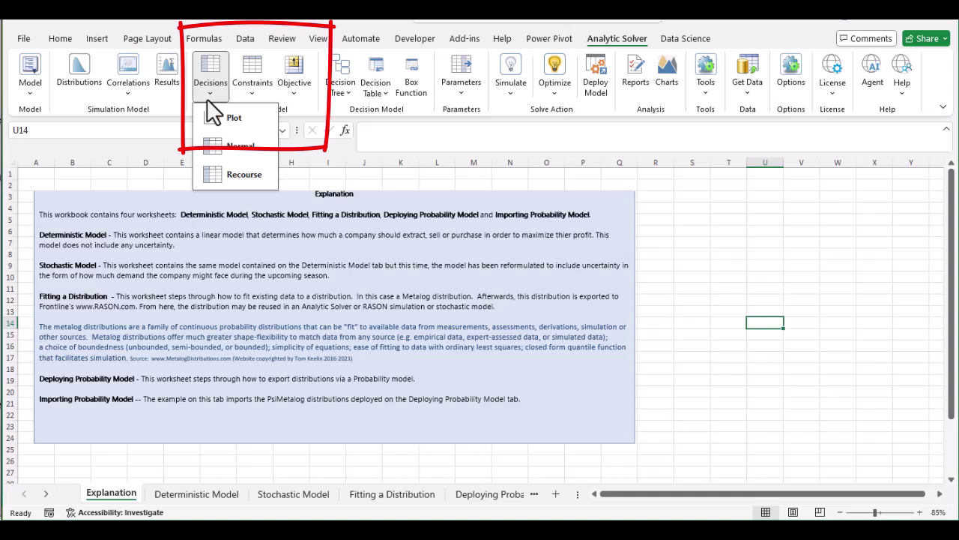
click(79, 104)
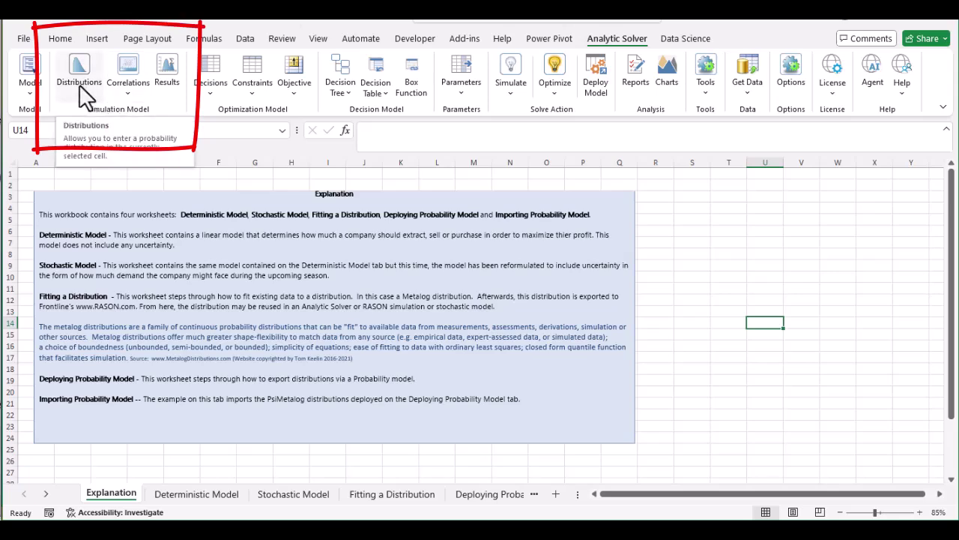
- Browse the advanced, exotic and discrete categories of probability distributions
click(81, 83)
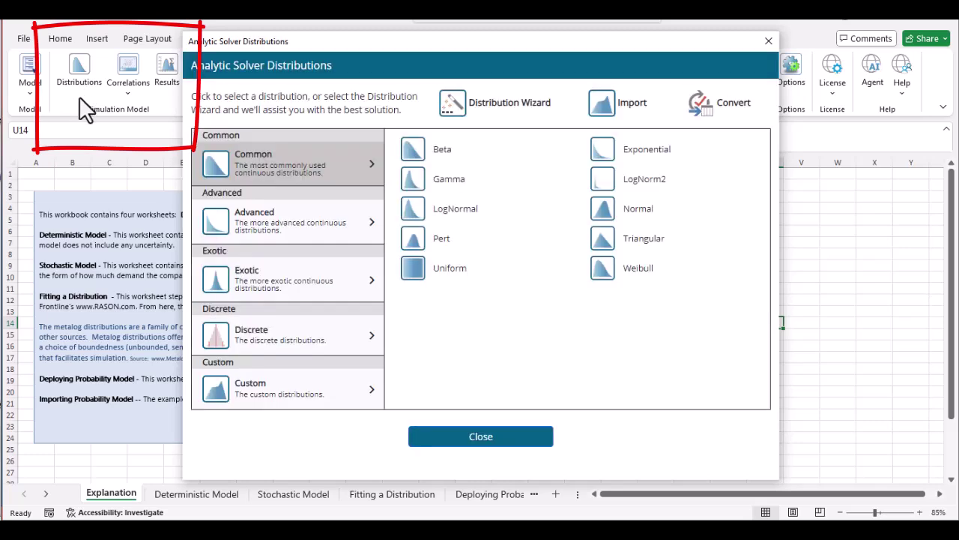
click(299, 221)
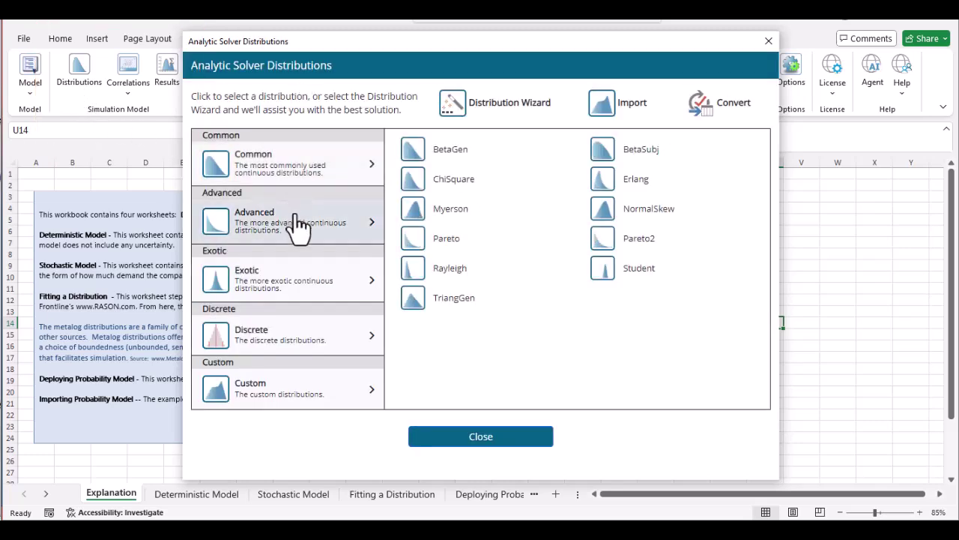
click(317, 291)
click(316, 335)
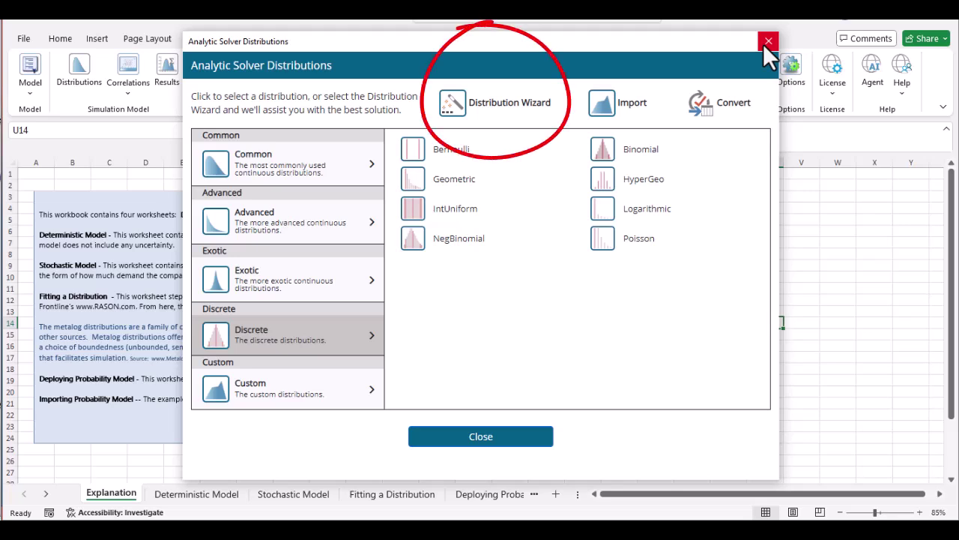
- Walk through the Distribution Wizard without historical data, reading the extra ideas, and close it at the discrete-or-continuous question
click(495, 111)
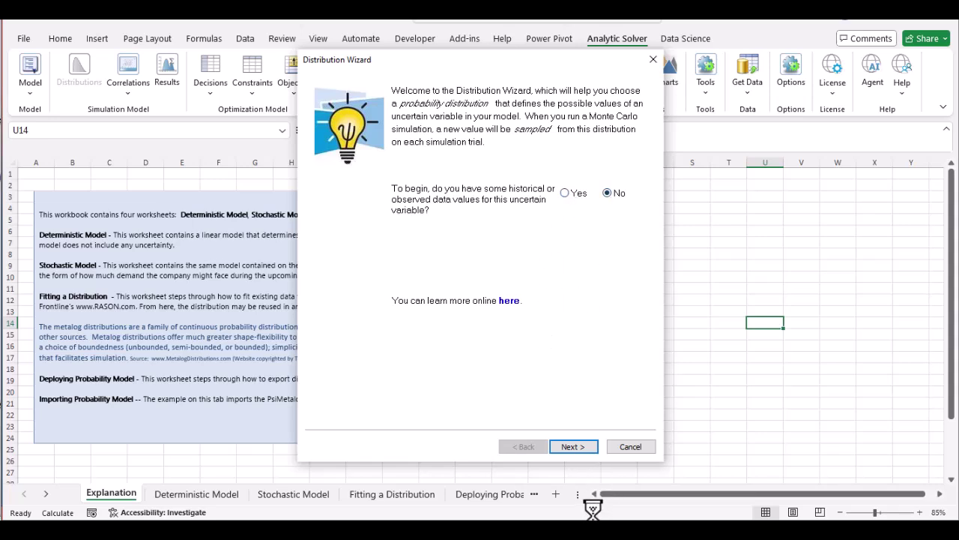
click(573, 445)
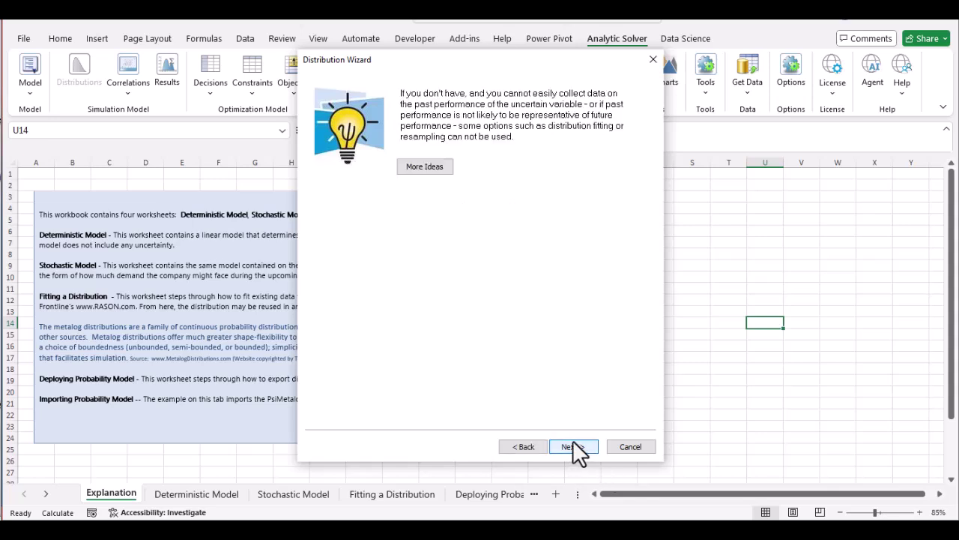
click(436, 167)
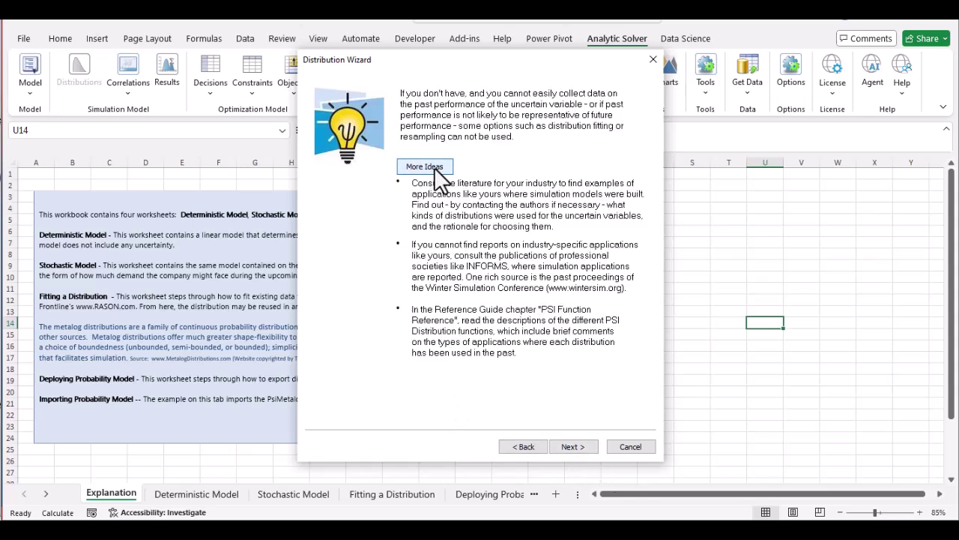
click(575, 441)
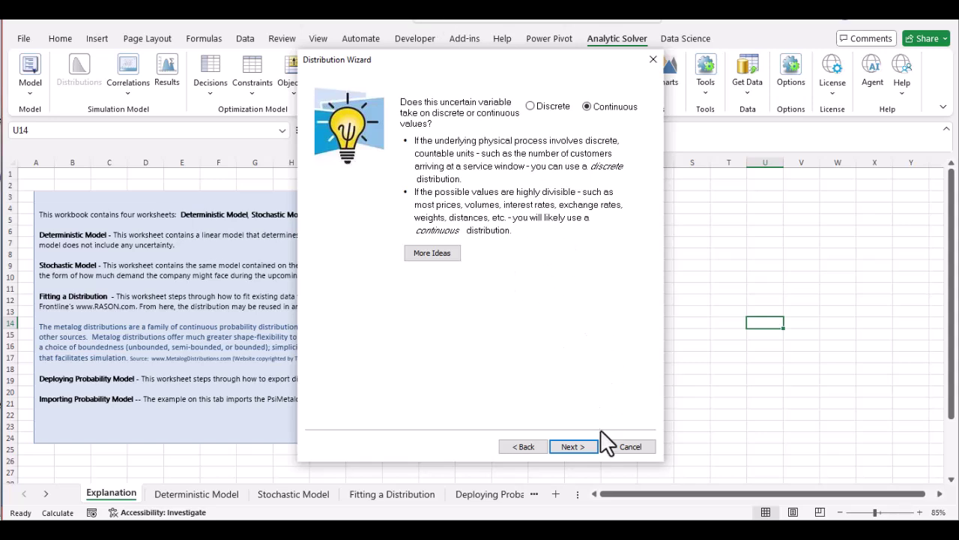
click(652, 60)
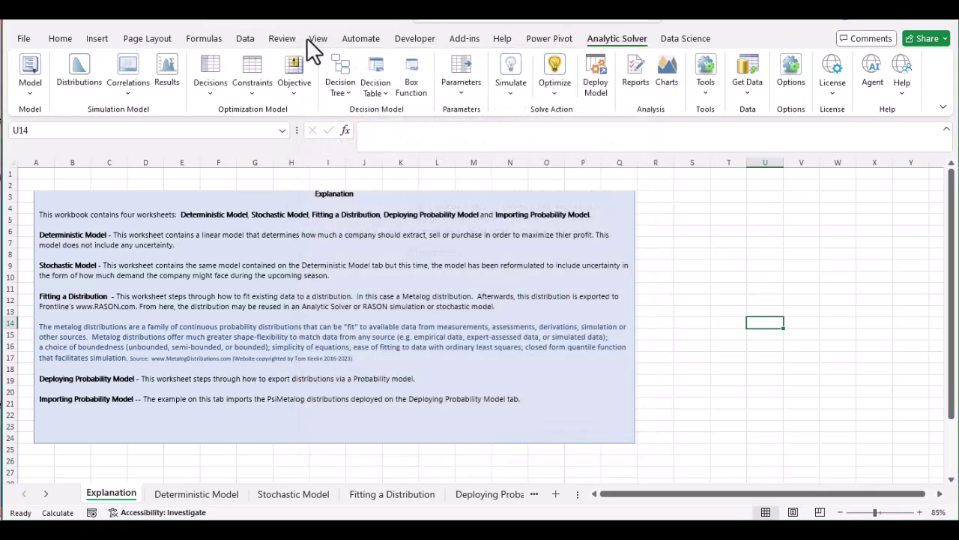
- Examine the custom distributions, including Metalog, and close the distribution gallery
click(88, 74)
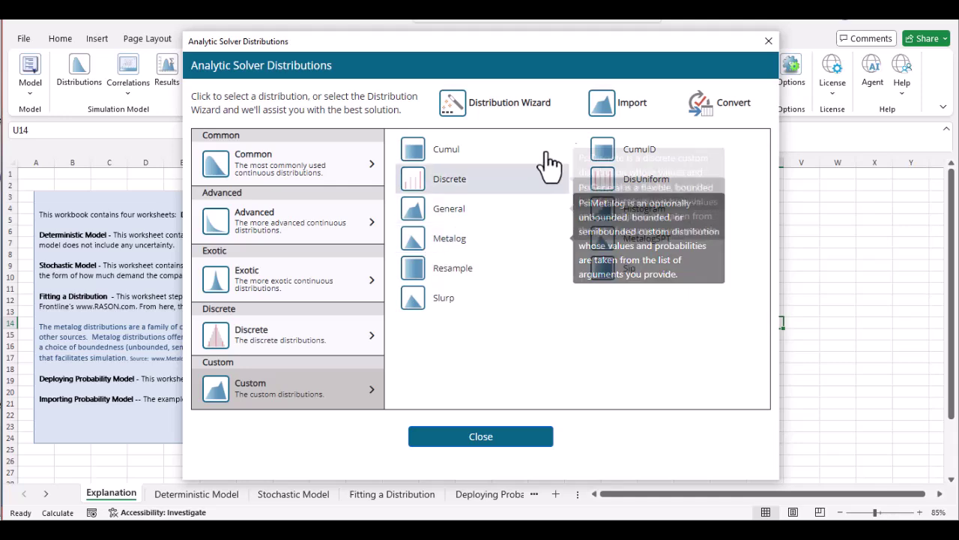
click(768, 42)
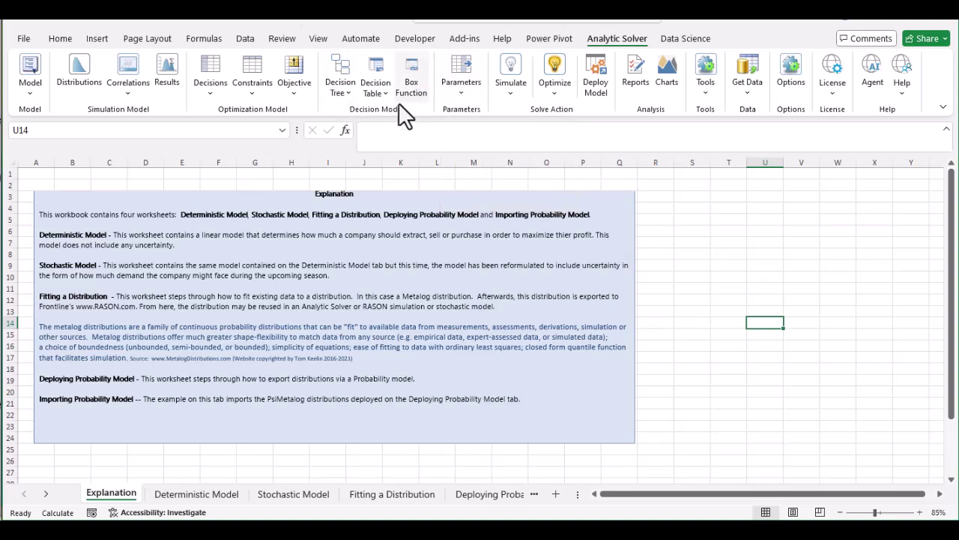
- Review the decision tree and decision table options for building a decision model
click(347, 95)
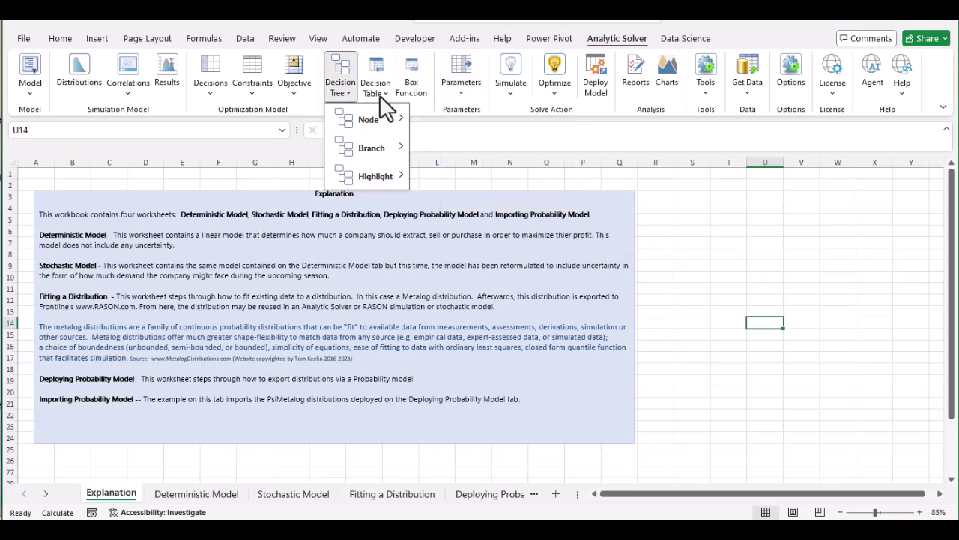
click(380, 92)
click(330, 110)
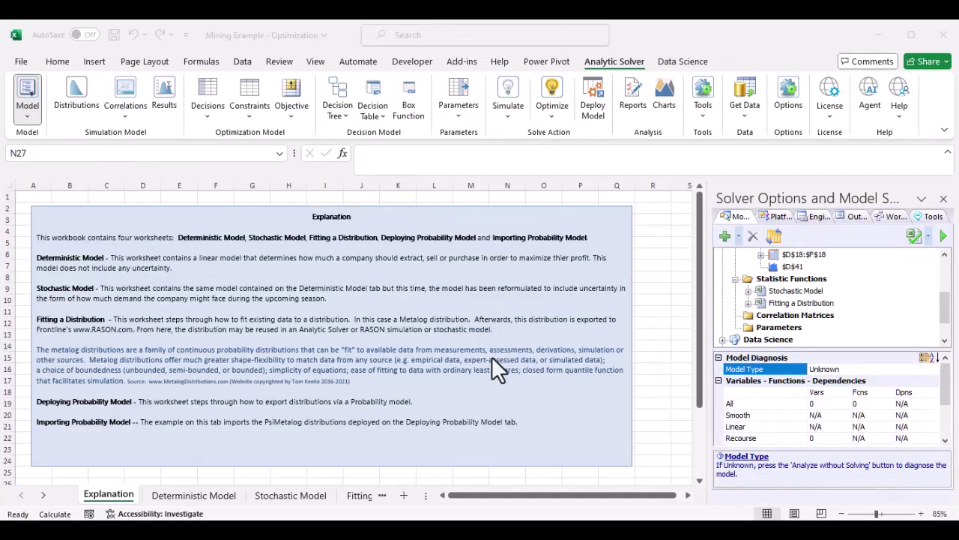
- Review the parameter types and the available simulation and optimization run options
click(456, 112)
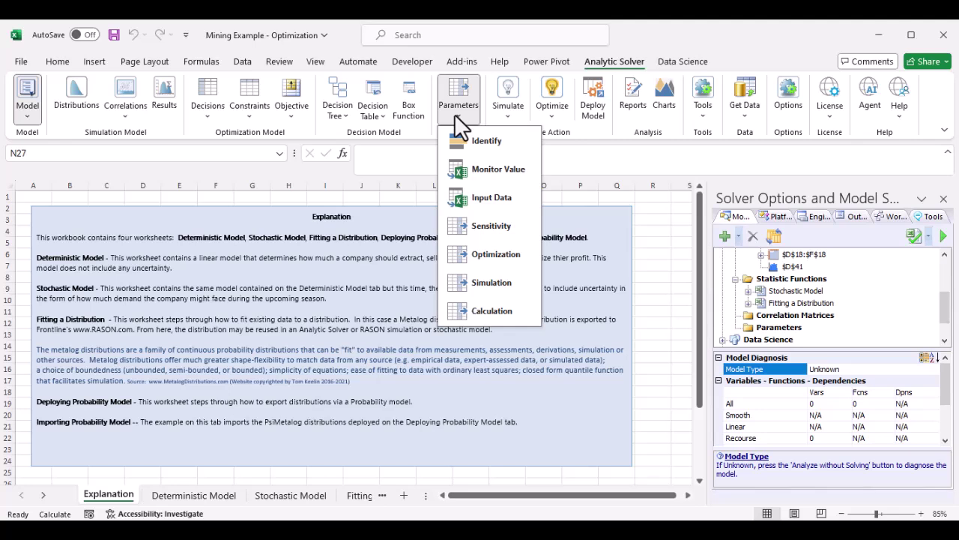
click(571, 134)
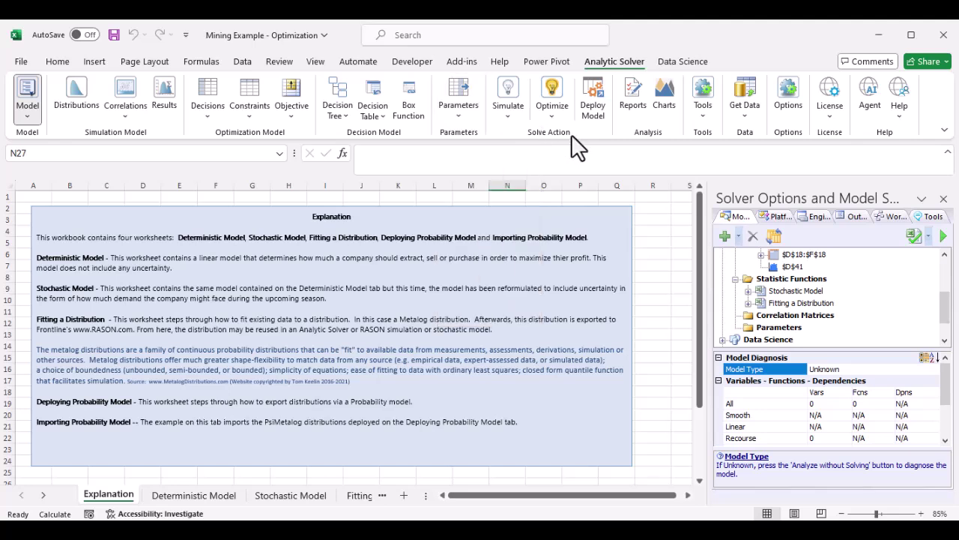
click(516, 117)
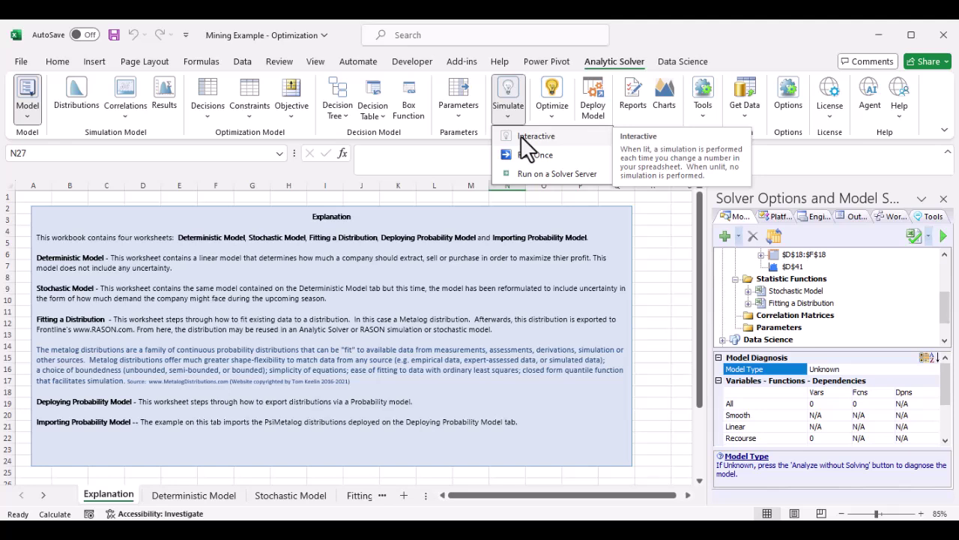
click(562, 114)
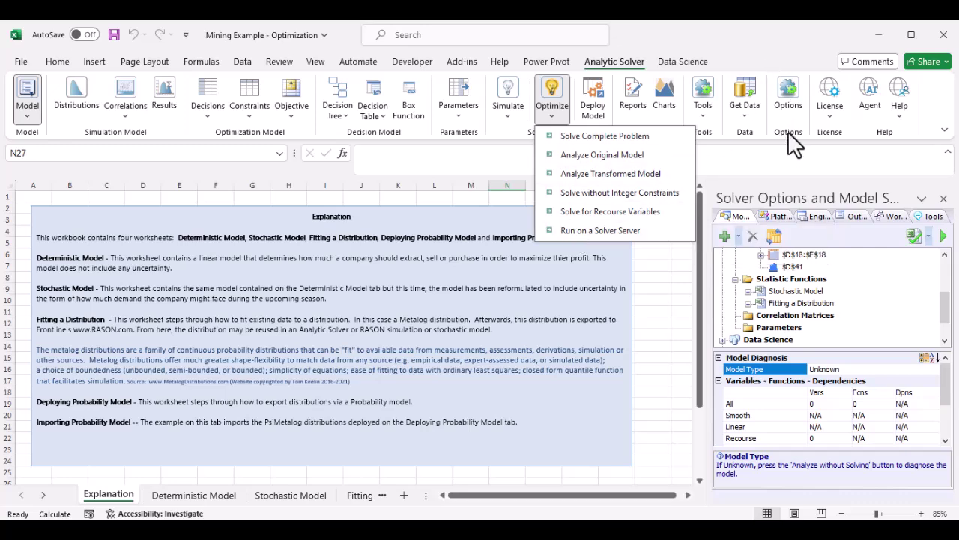
- Inspect the general Analytic Solver options and start adding a solver server
click(786, 105)
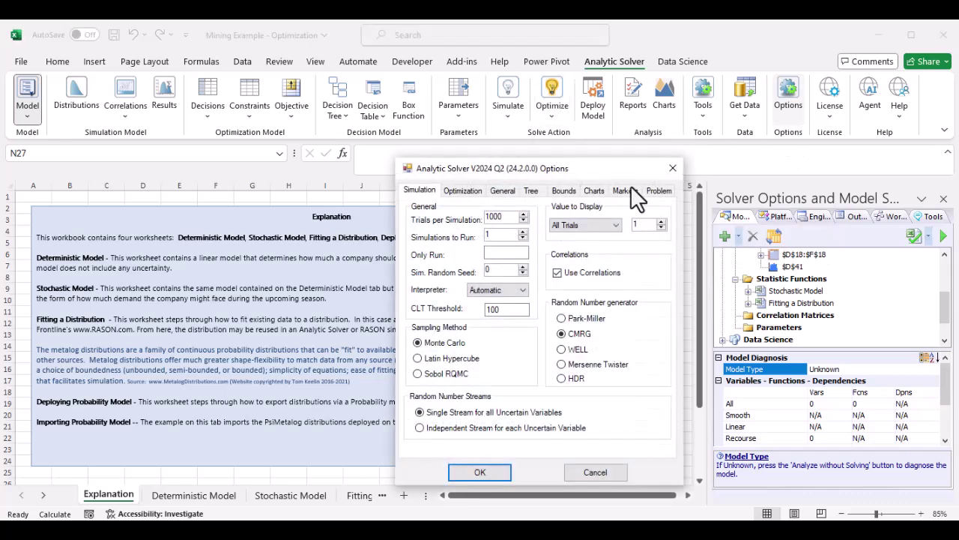
click(500, 192)
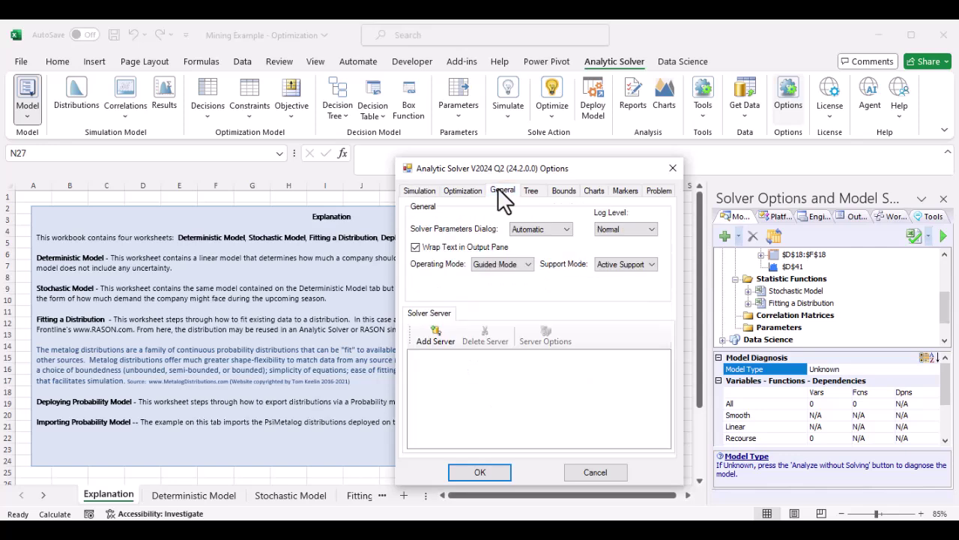
click(436, 339)
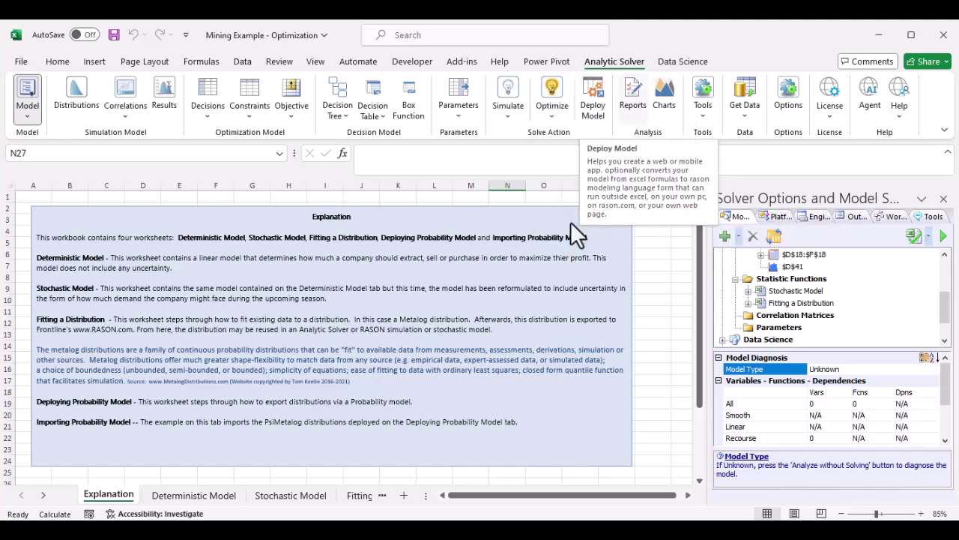
- Examine the optimization and simulation report types offered for a solved model, and close the report selection
click(633, 106)
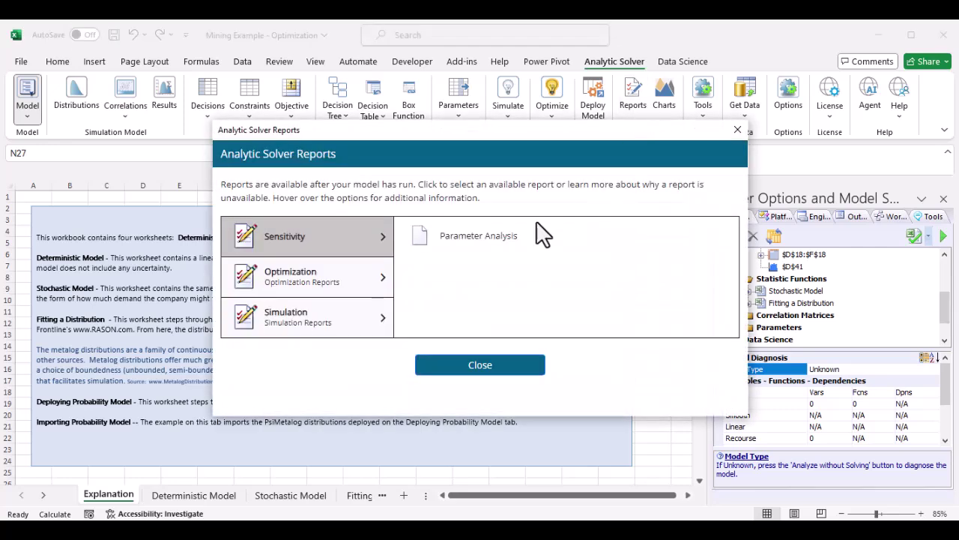
click(351, 292)
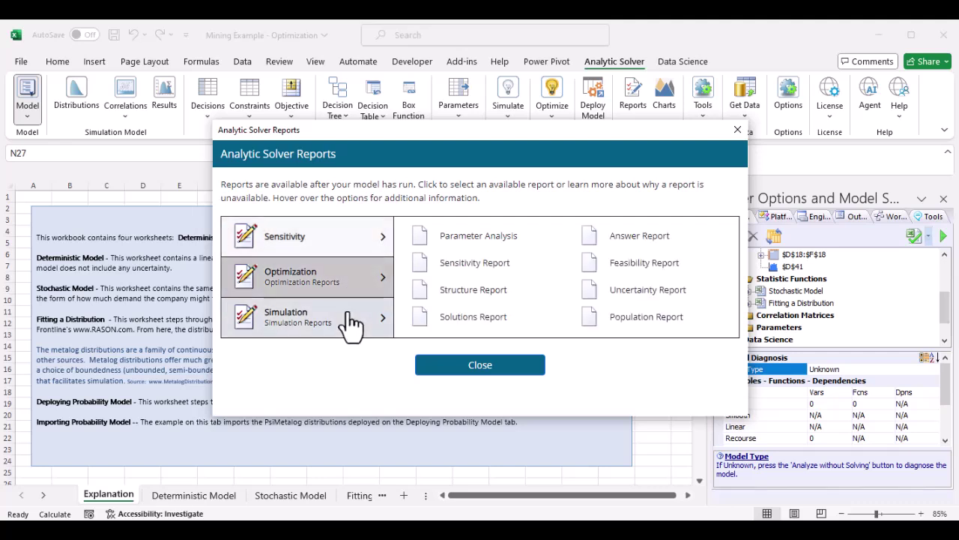
click(350, 323)
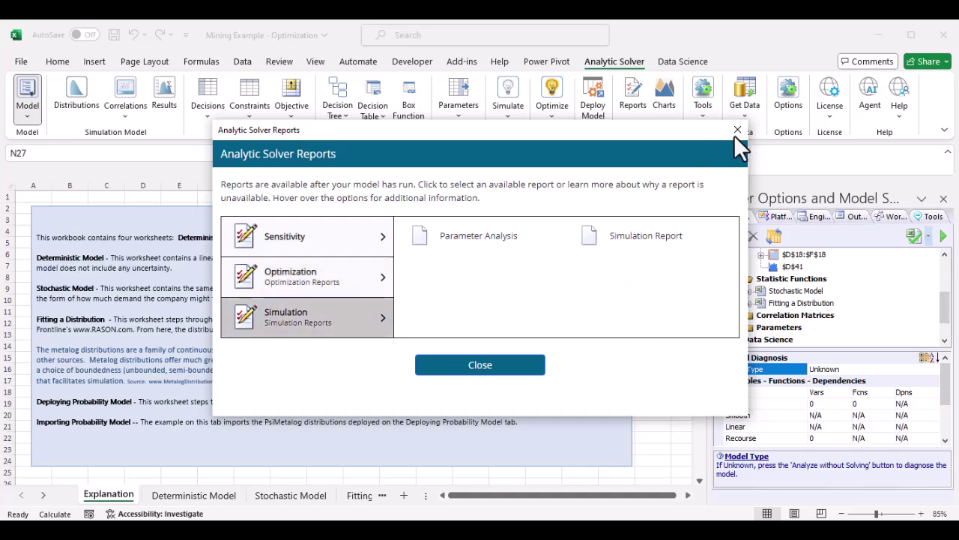
click(739, 129)
- Examine the chart types offered for multiple optimizations and multiple simulations, and close the chart selection
click(667, 105)
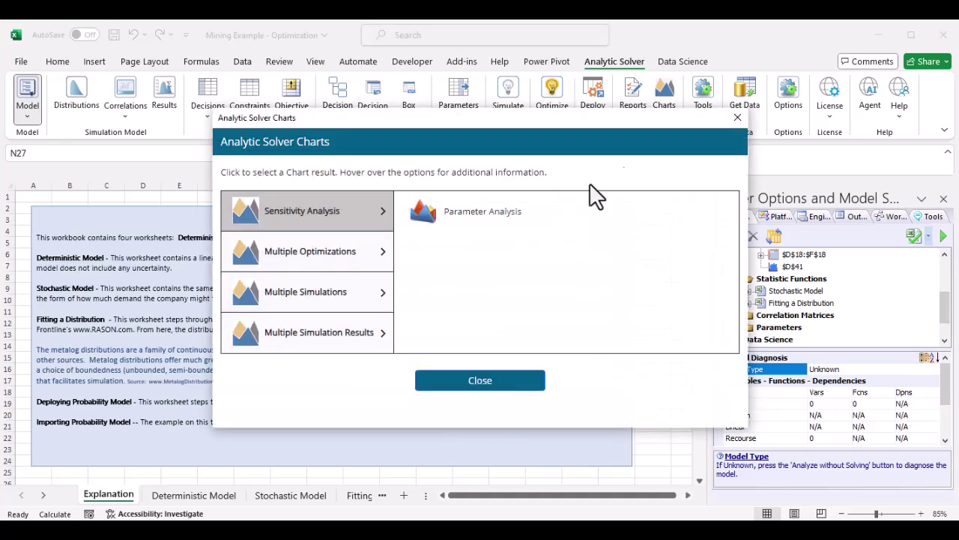
click(323, 263)
click(331, 297)
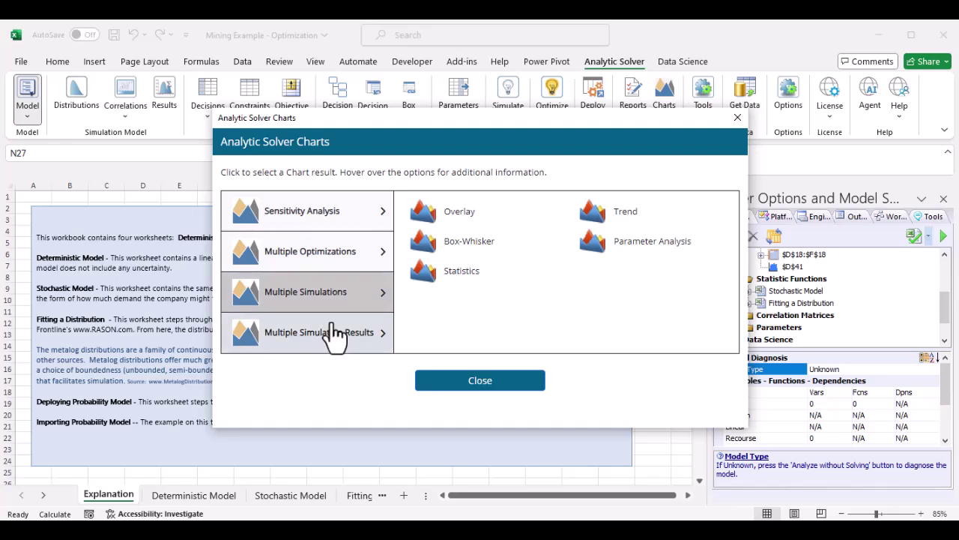
click(737, 118)
- Review the distribution fitting, reset, load/save and input identification tools
click(699, 117)
click(698, 117)
click(699, 117)
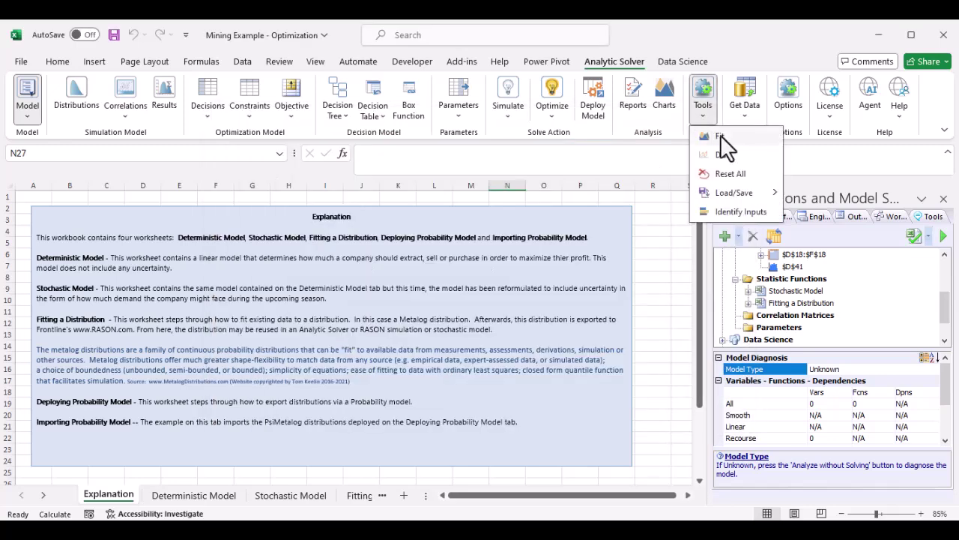
click(680, 136)
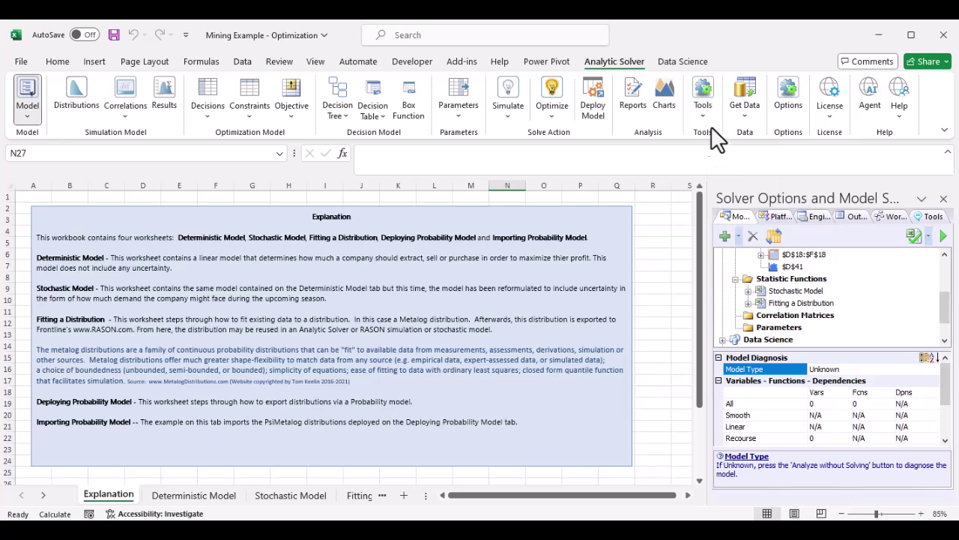
- Examine the model deployment options for Teams, Cloud Service, Power BI, Tableau, Solver SDK and Quick Test, and close the deployment window
click(591, 105)
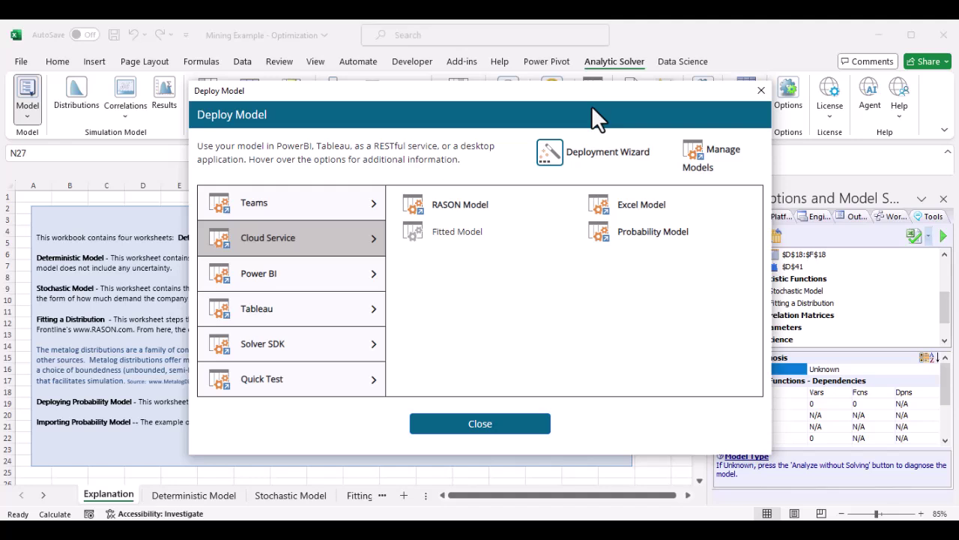
click(367, 207)
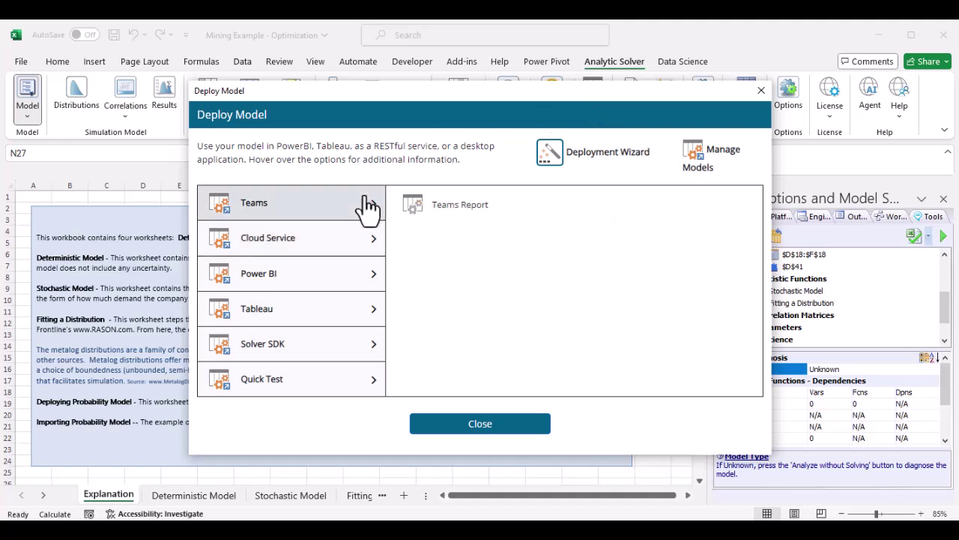
click(346, 246)
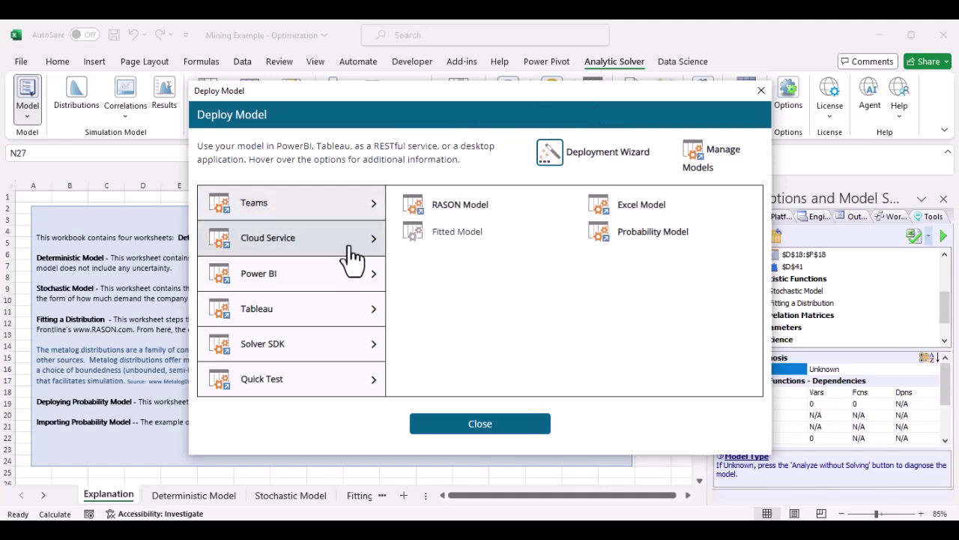
click(343, 274)
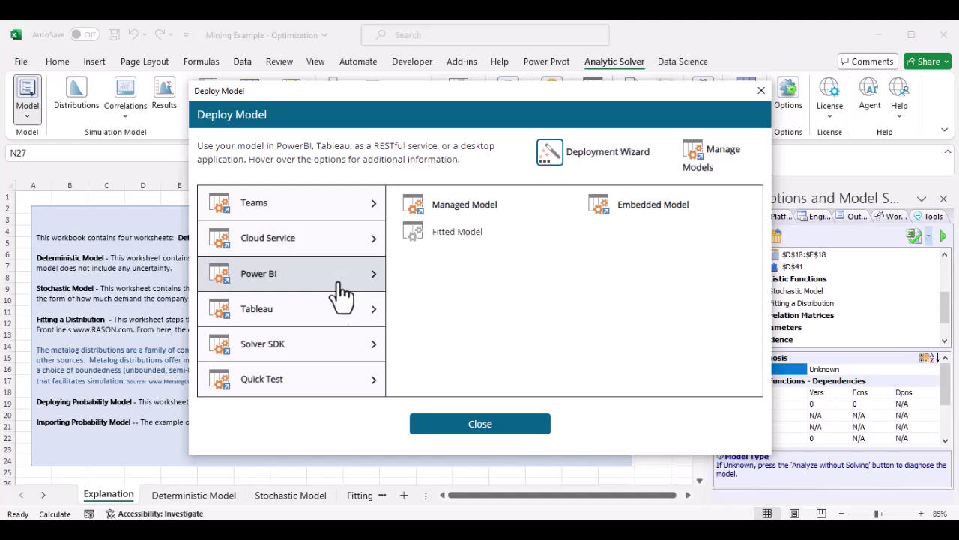
click(331, 319)
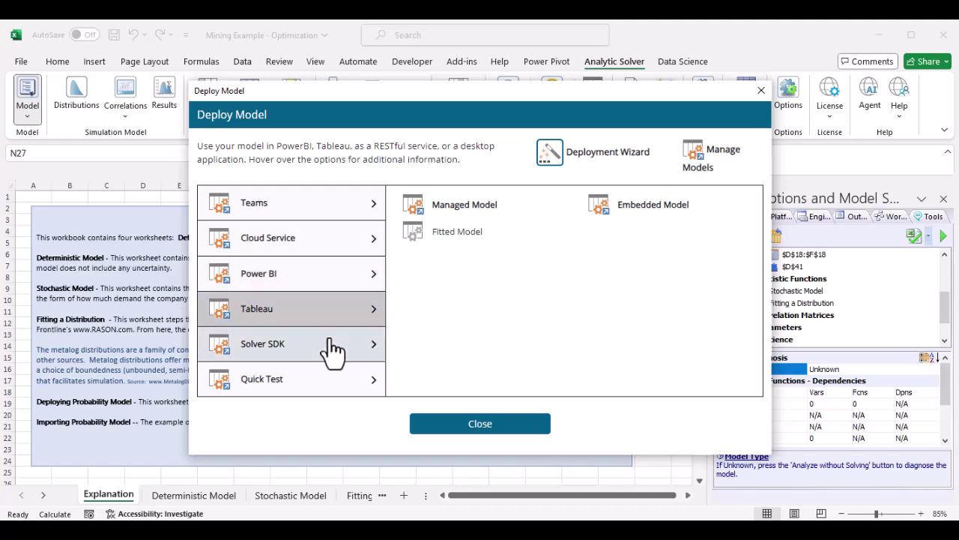
click(333, 349)
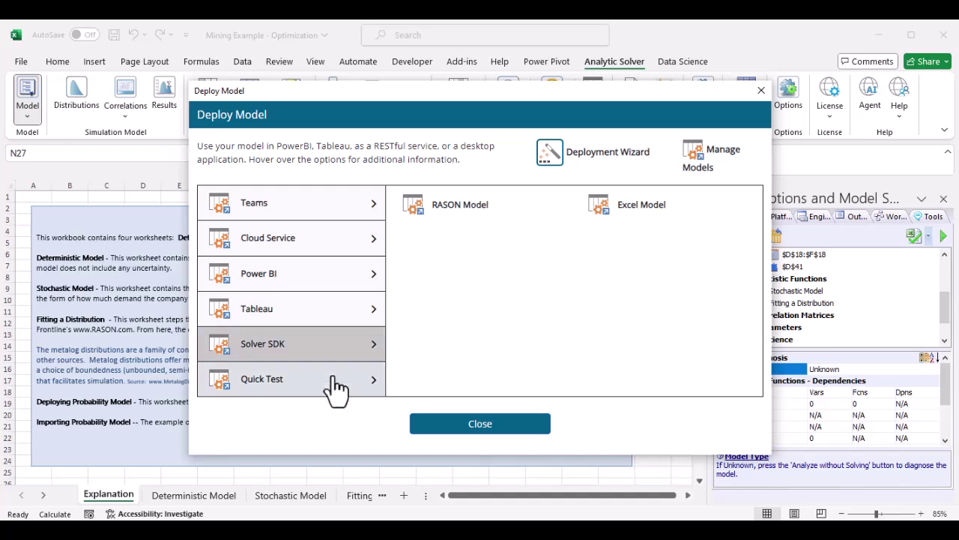
click(335, 388)
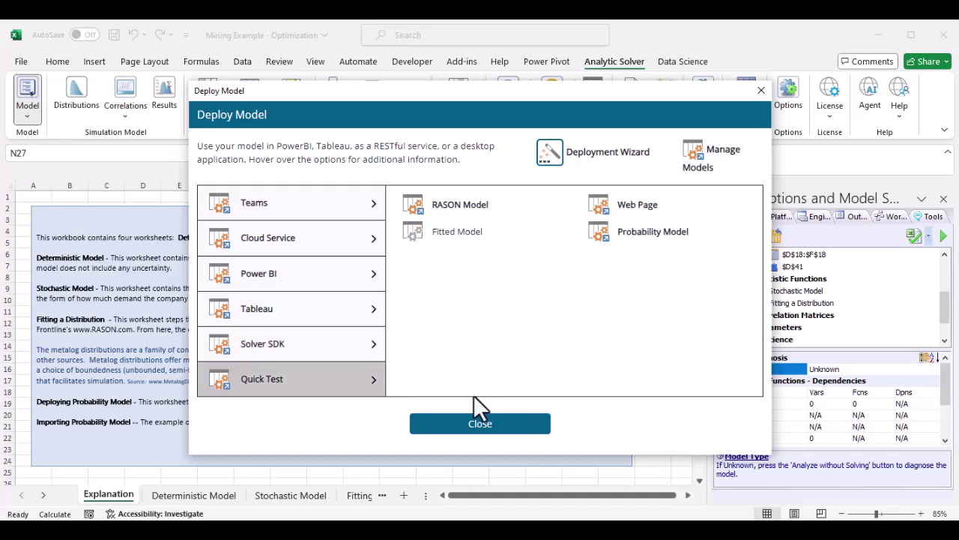
click(476, 424)
- Review the data sources available for importing or sampling data, including the Big Data options
click(737, 112)
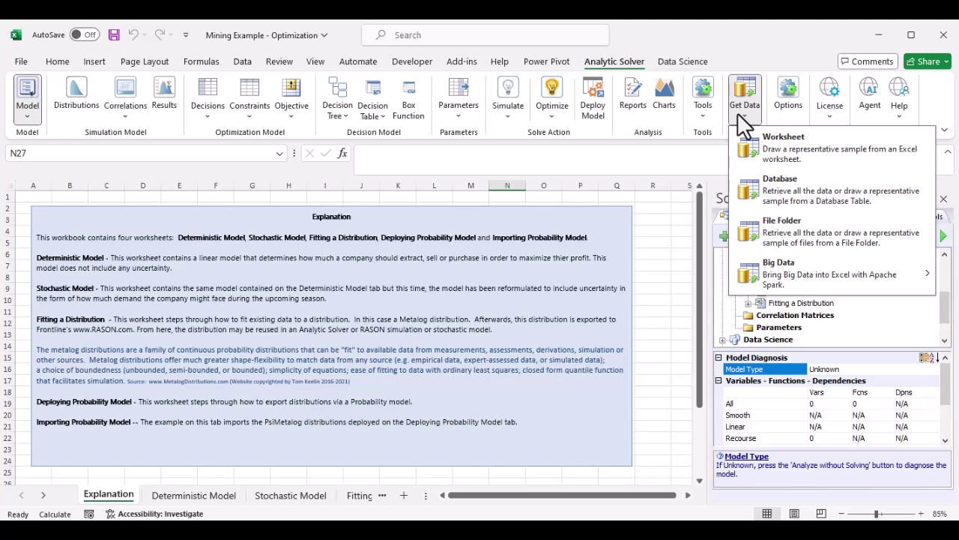
mouse_move(838, 277)
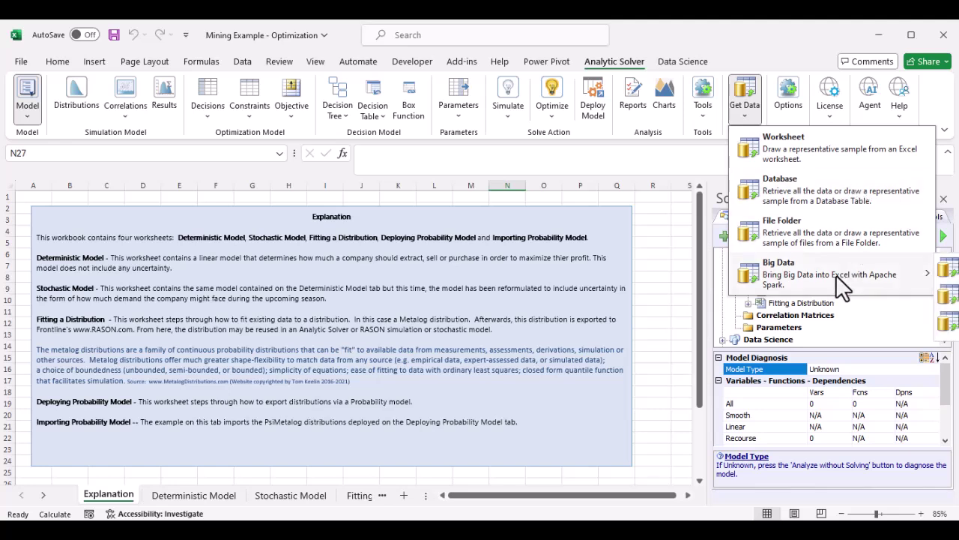
click(780, 135)
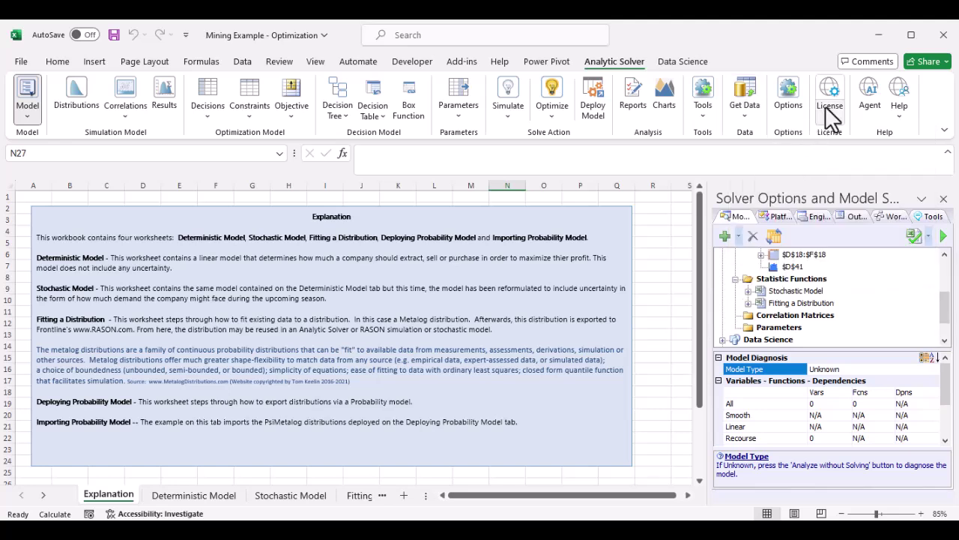
- Log in to the Analytic Solver AI Agent with the saved account email and the account password, and close the agent window
click(864, 100)
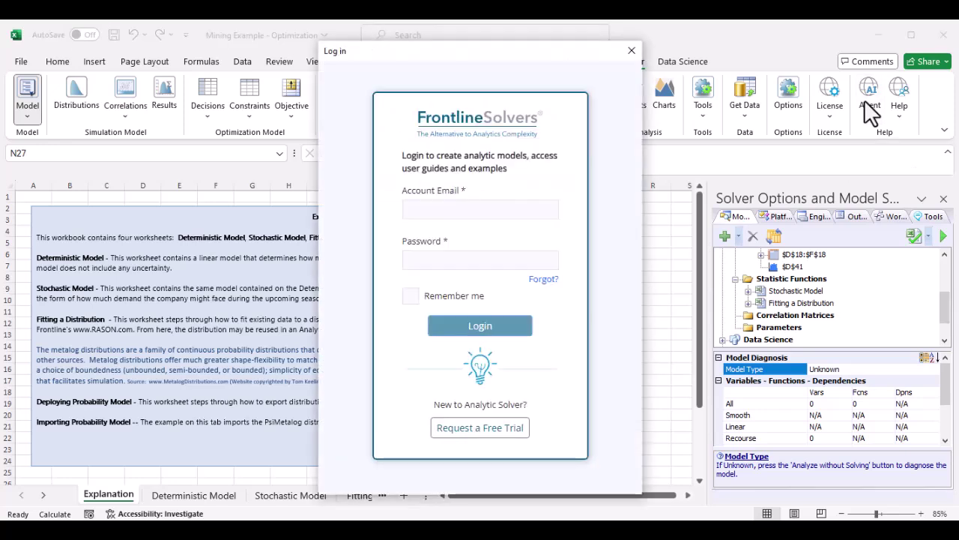
click(464, 210)
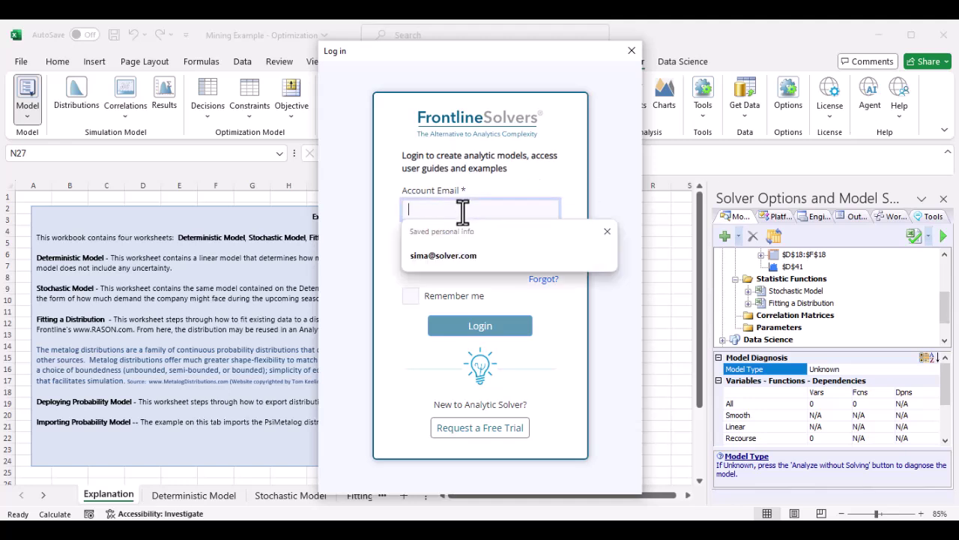
click(465, 256)
click(454, 255)
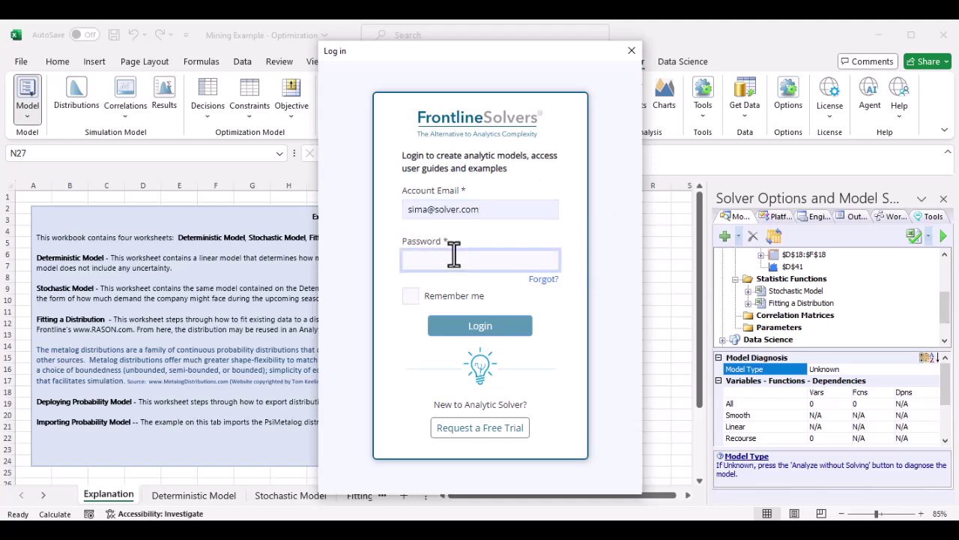
text(•••••••••••)
key(Return)
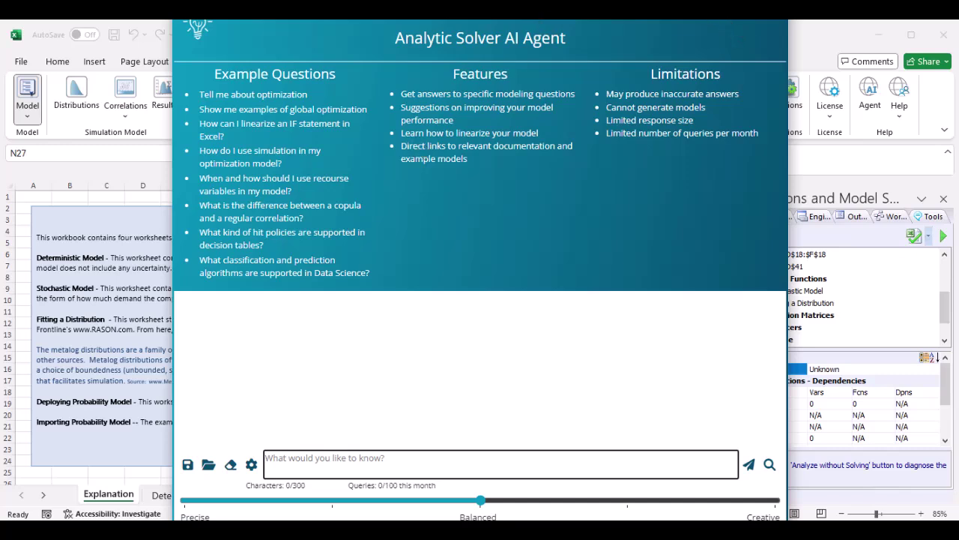
click(774, 16)
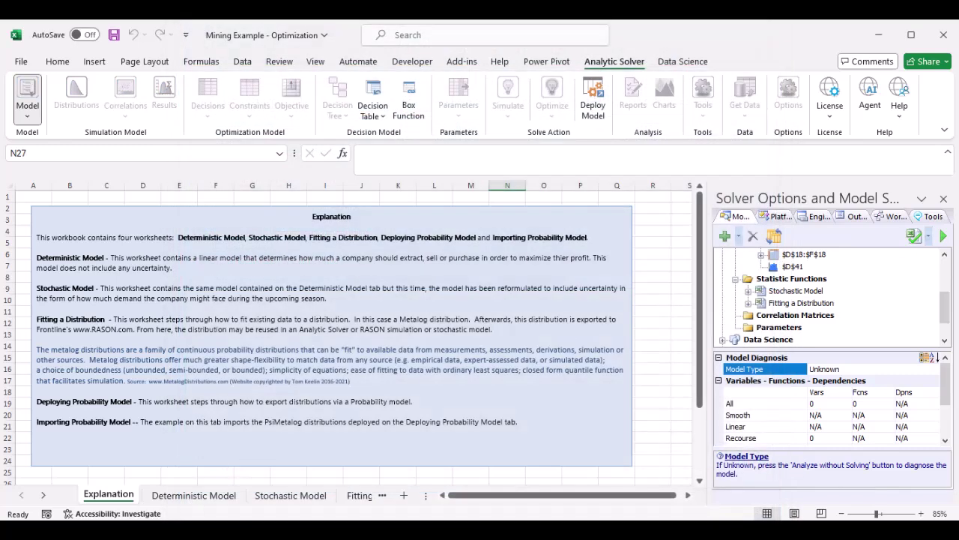
- Examine the user guides and the example model categories in the Help Center, and close the examples overview
click(899, 88)
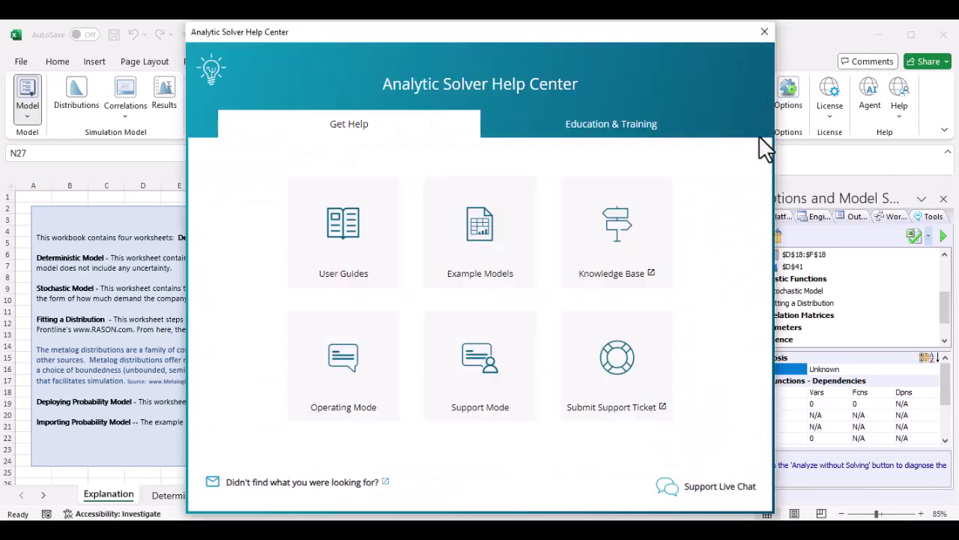
click(356, 255)
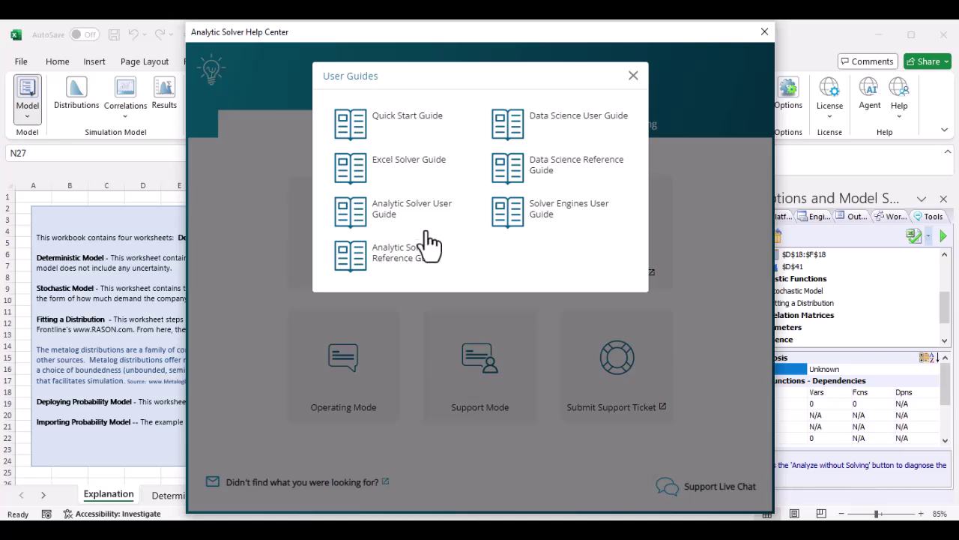
click(633, 75)
click(480, 264)
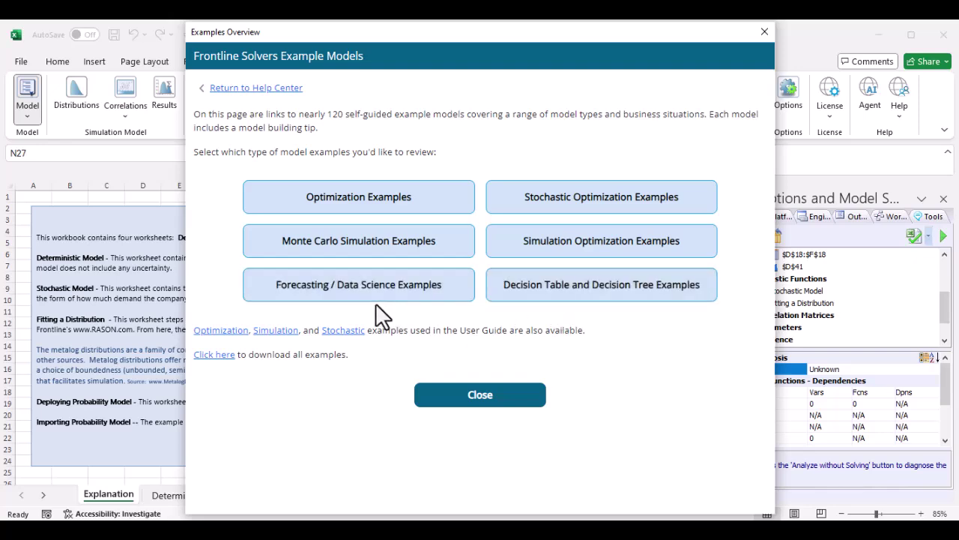
click(765, 31)
- Examine the Education & Training resources in the Help Center, and close it
click(896, 94)
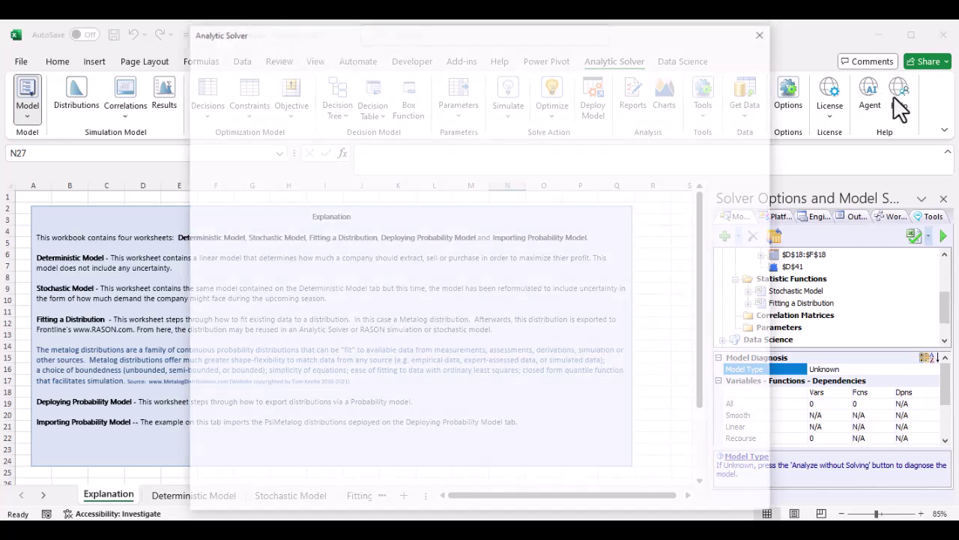
click(619, 132)
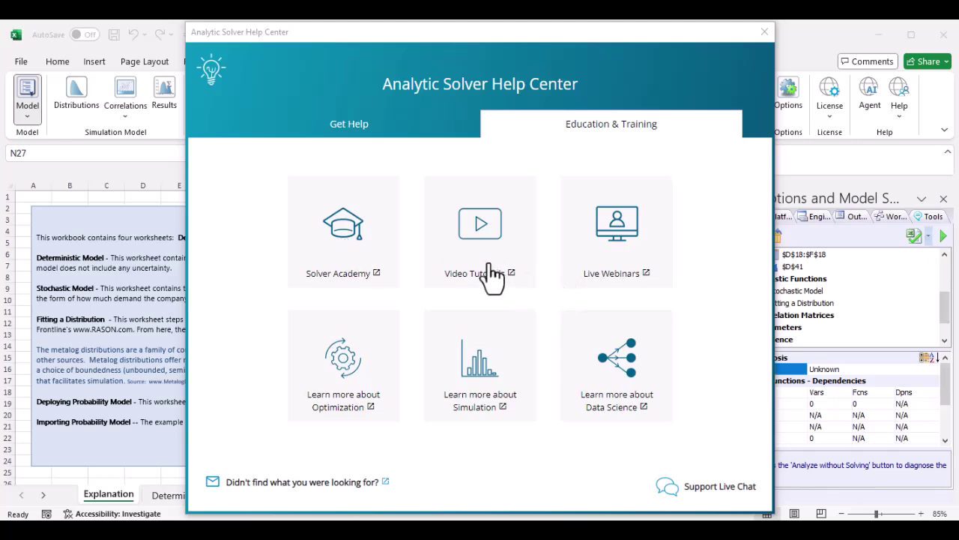
click(763, 31)
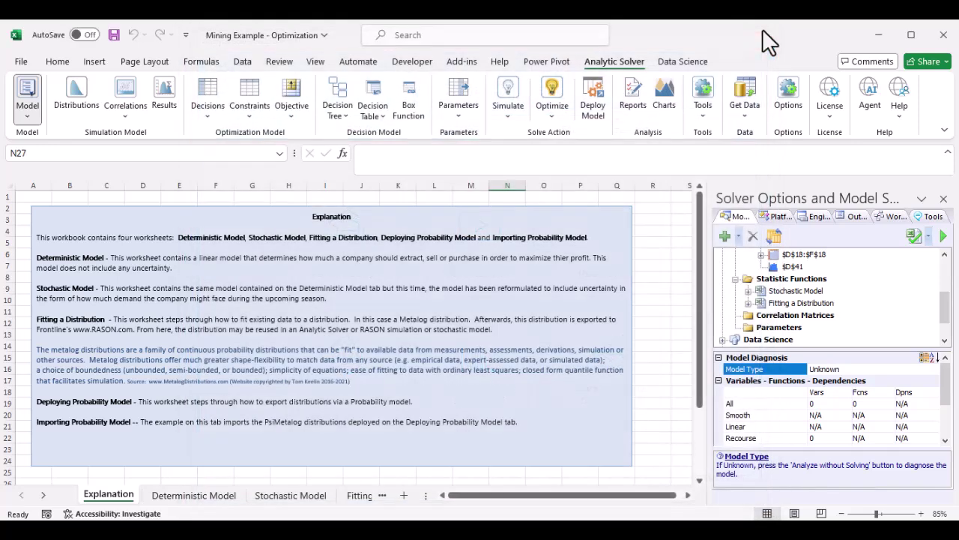
- Inspect the Data Science add-in's synthetic data generation dialog and close it without generating data
click(676, 55)
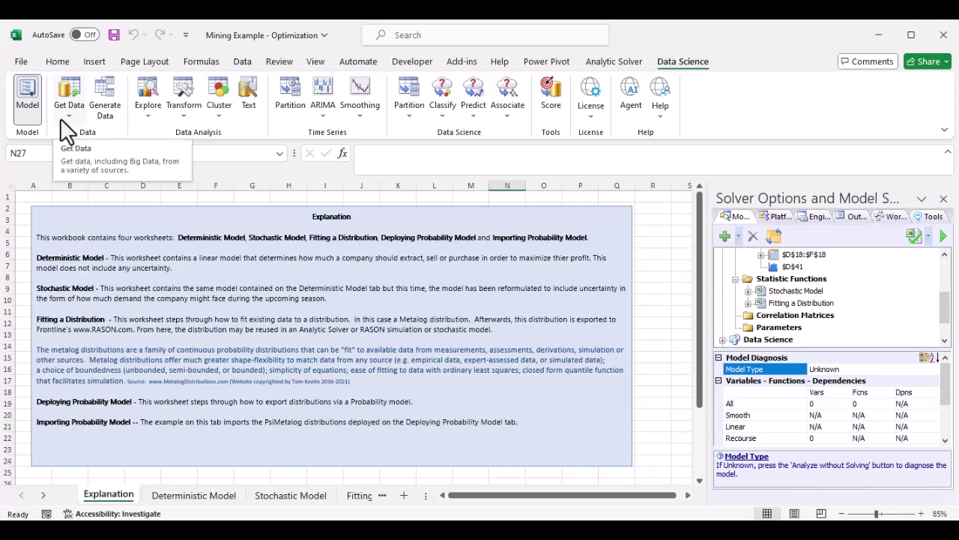
click(104, 112)
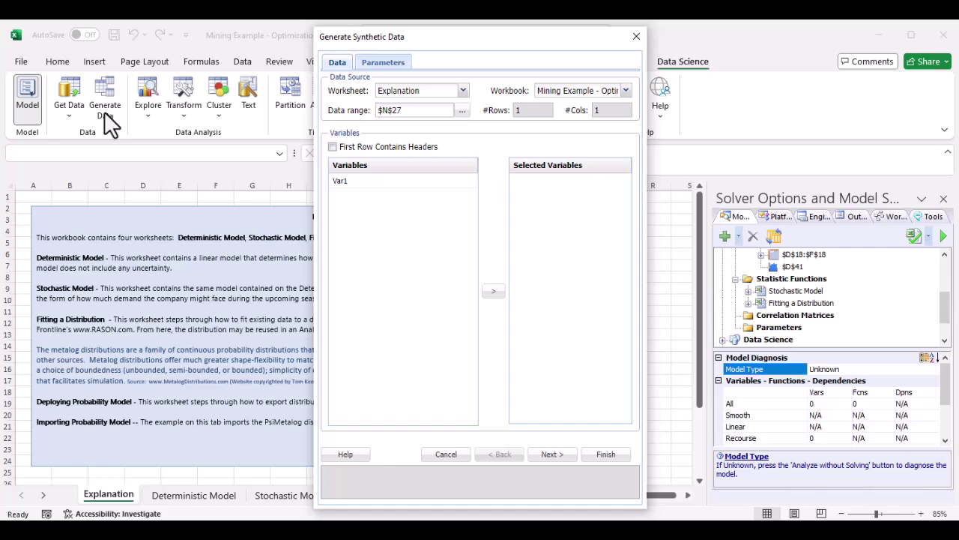
click(638, 37)
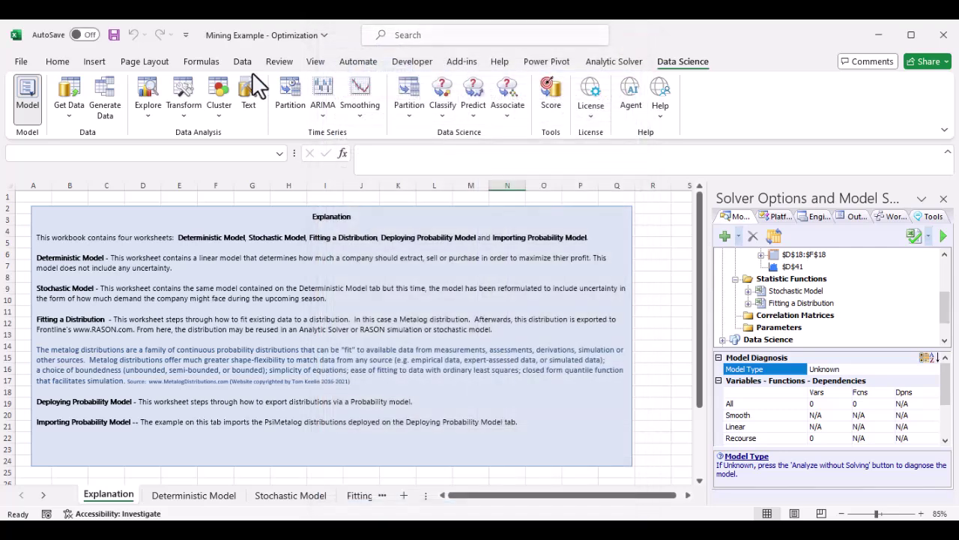
- Review the Data Science exploration, transformation and clustering methods, including the continuous and categorical data transformations
click(148, 113)
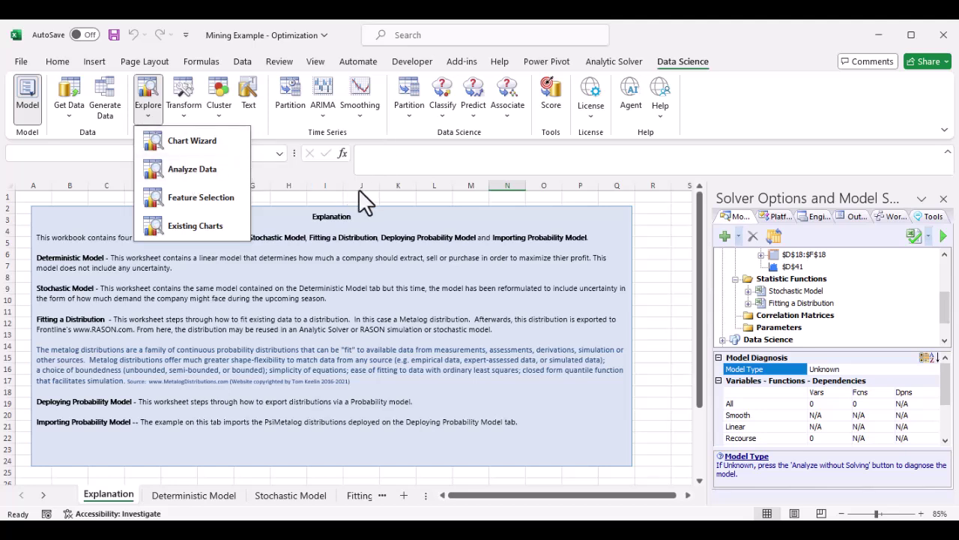
click(367, 251)
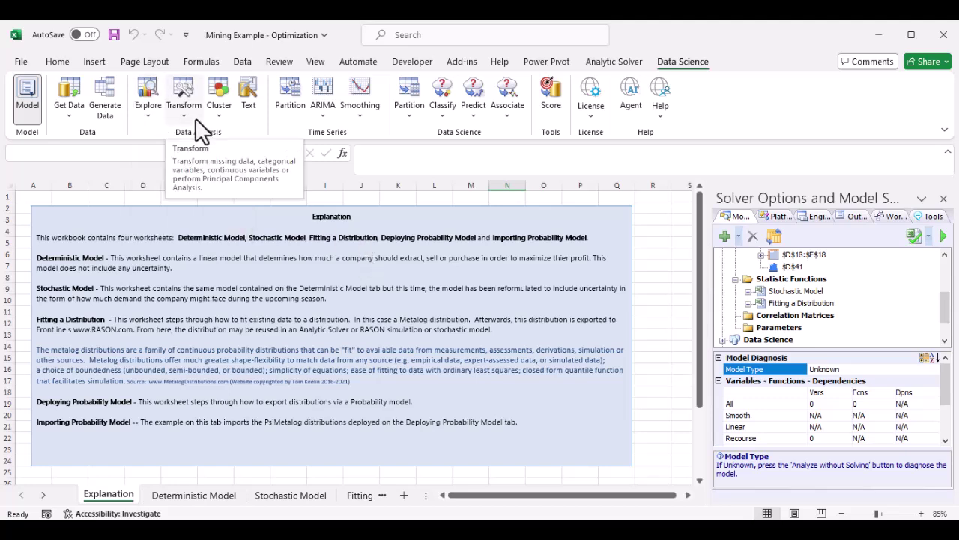
click(195, 118)
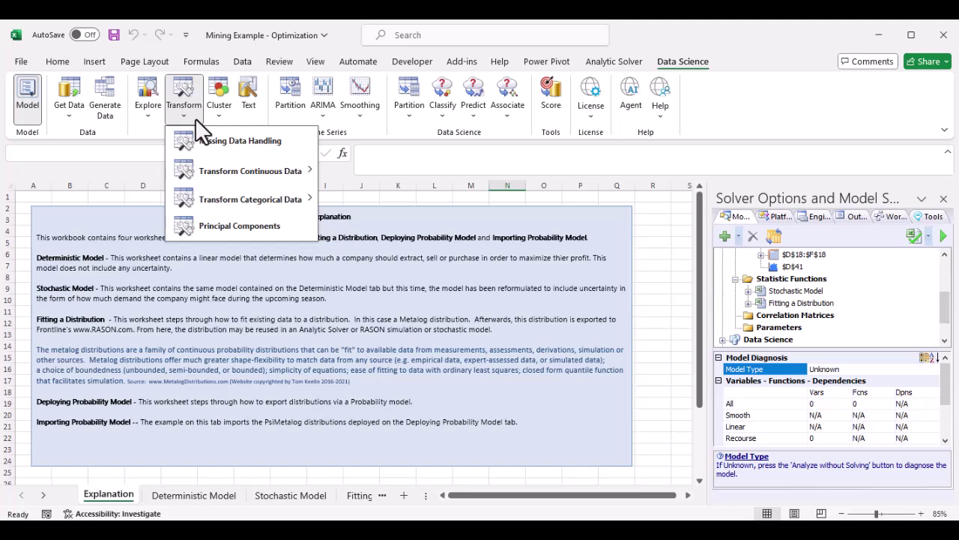
mouse_move(217, 169)
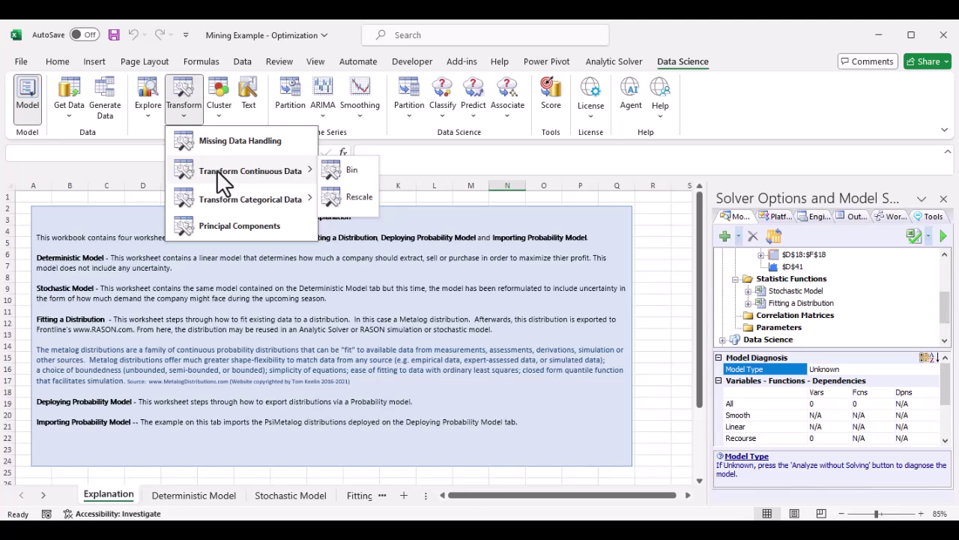
mouse_move(221, 195)
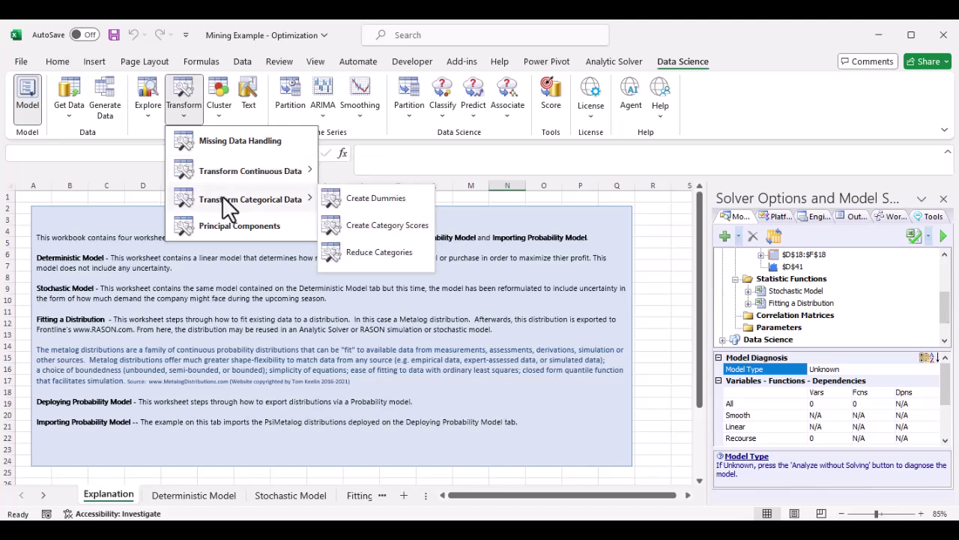
click(129, 131)
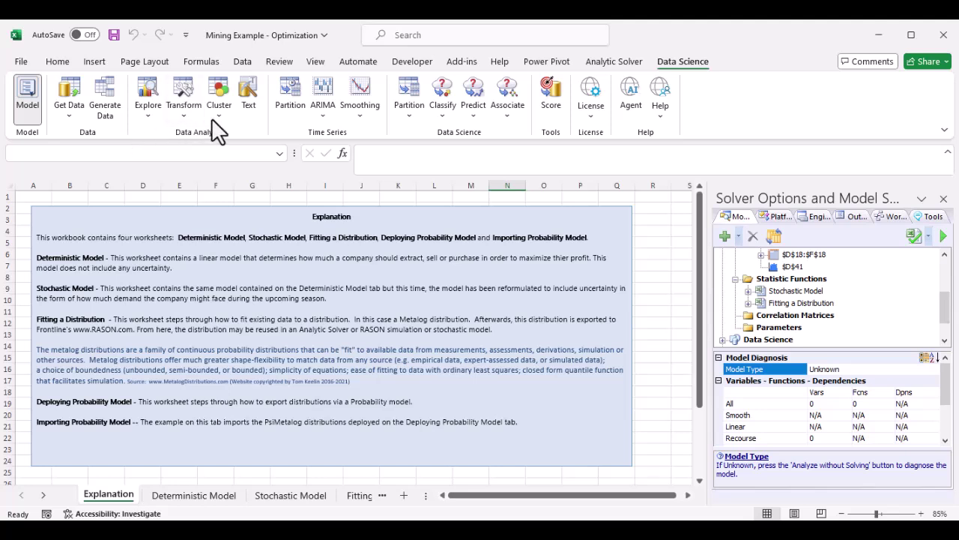
click(224, 116)
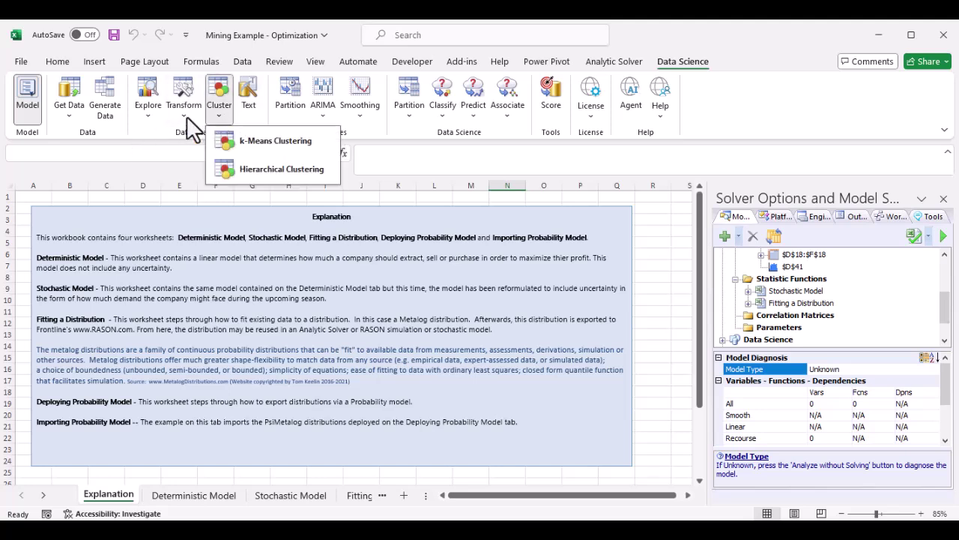
click(161, 135)
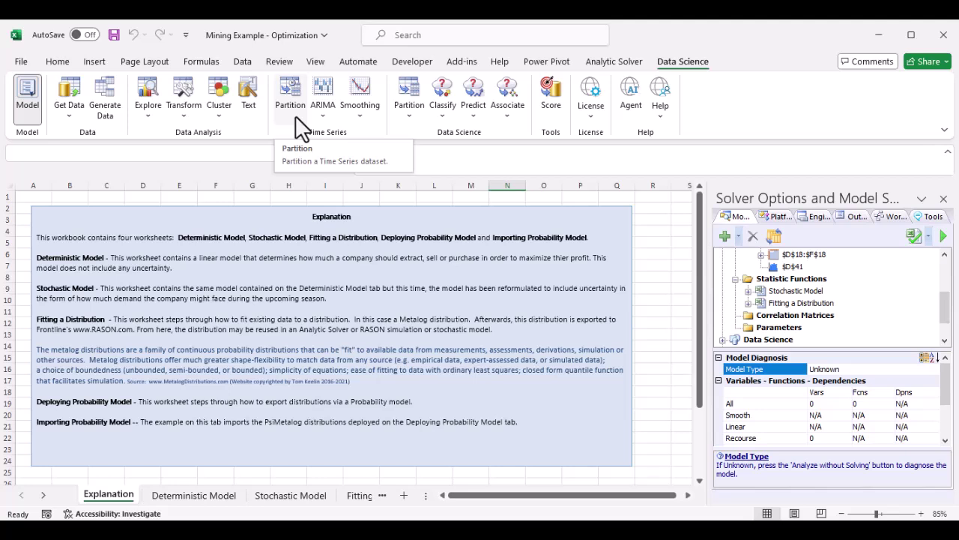
- Review the time series ARIMA and smoothing methods, including the Holt-Winters variants
click(321, 101)
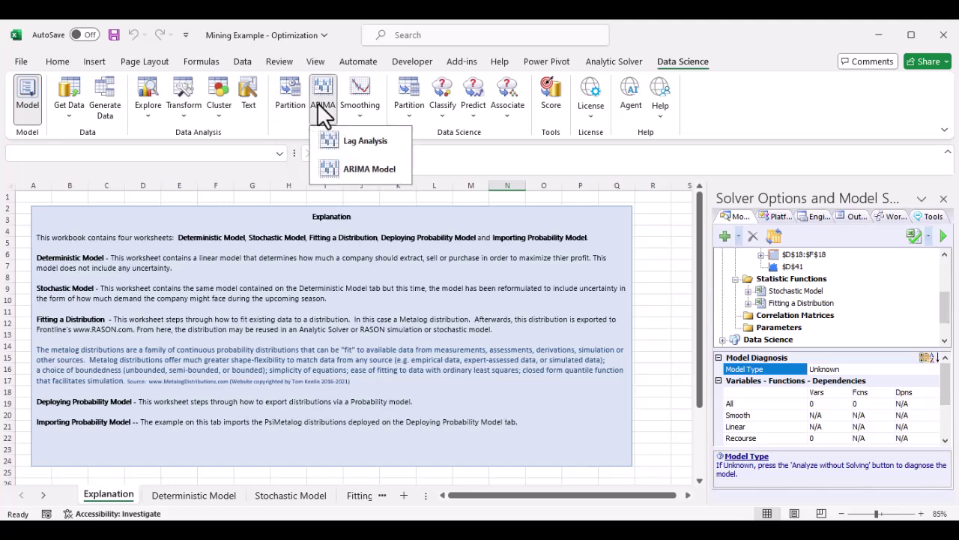
click(359, 113)
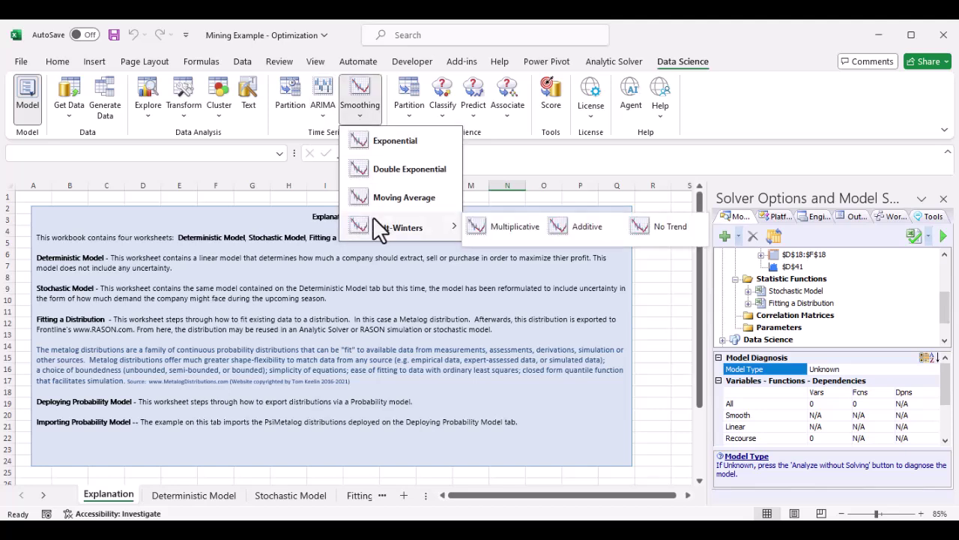
click(312, 135)
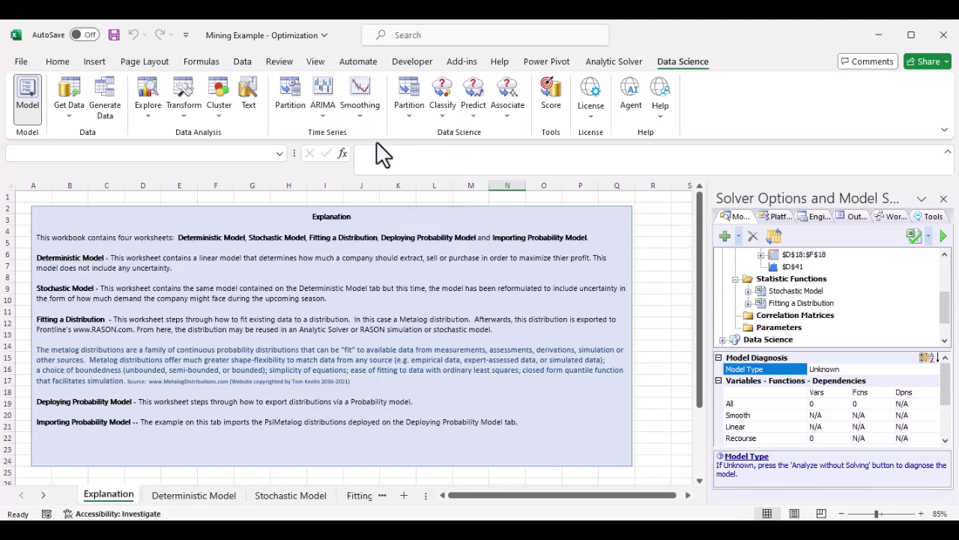
- Review the Data Science partitioning, classification and association methods
click(412, 117)
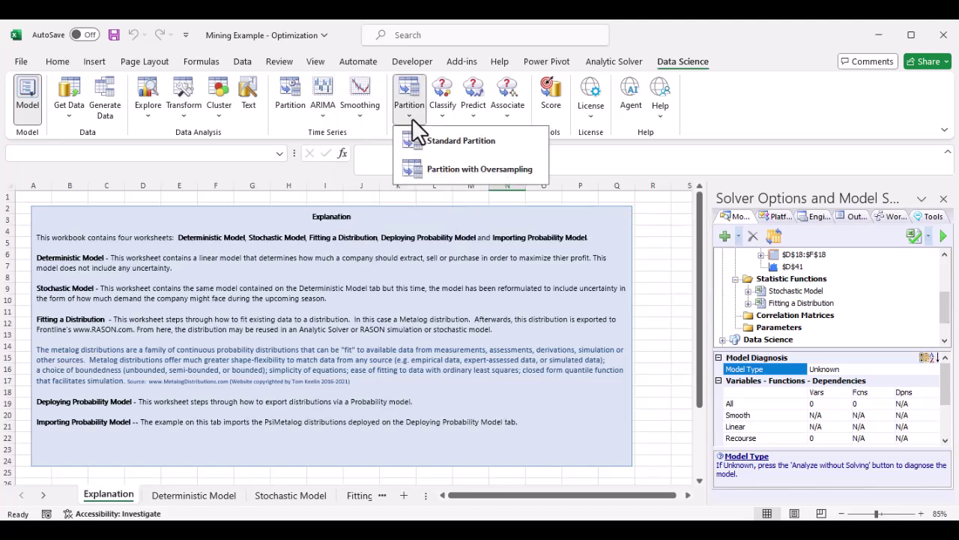
click(381, 142)
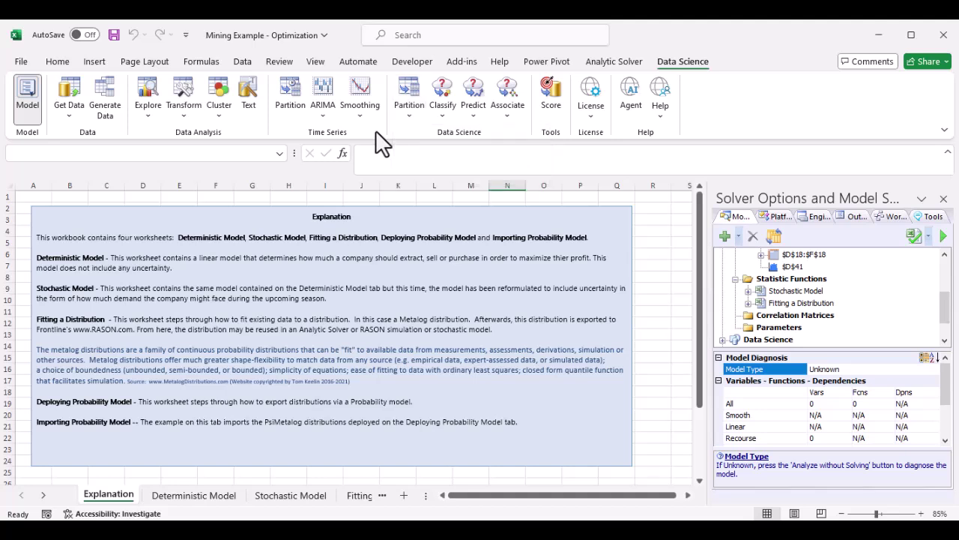
click(442, 117)
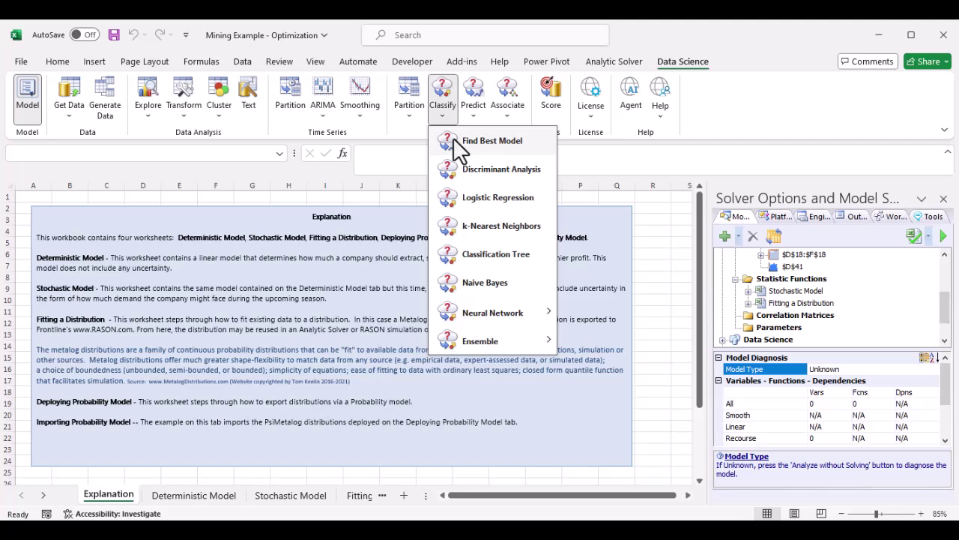
click(528, 135)
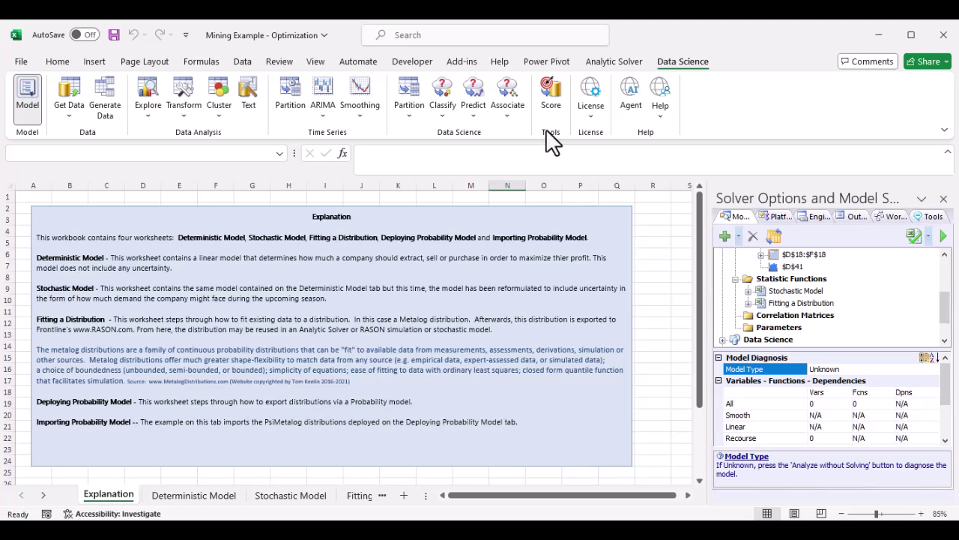
click(515, 111)
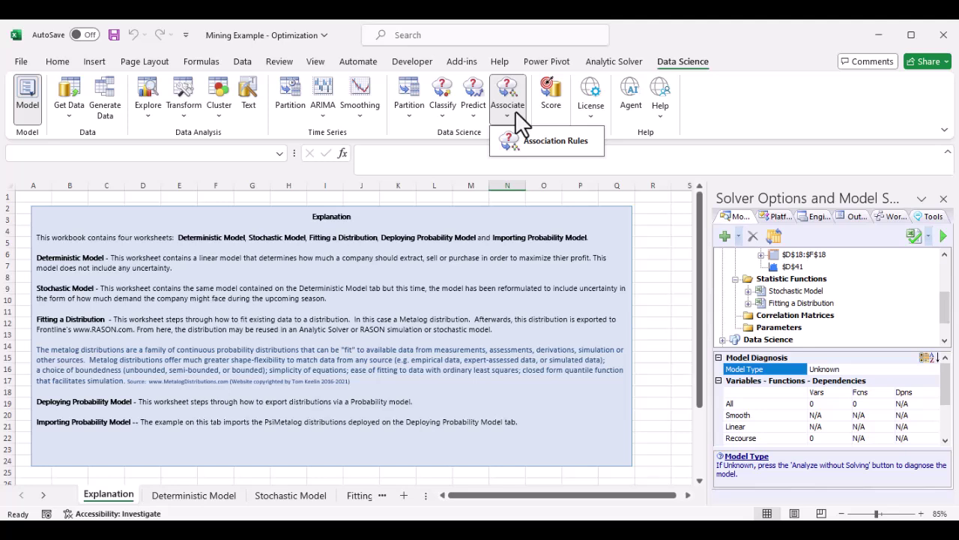
click(687, 111)
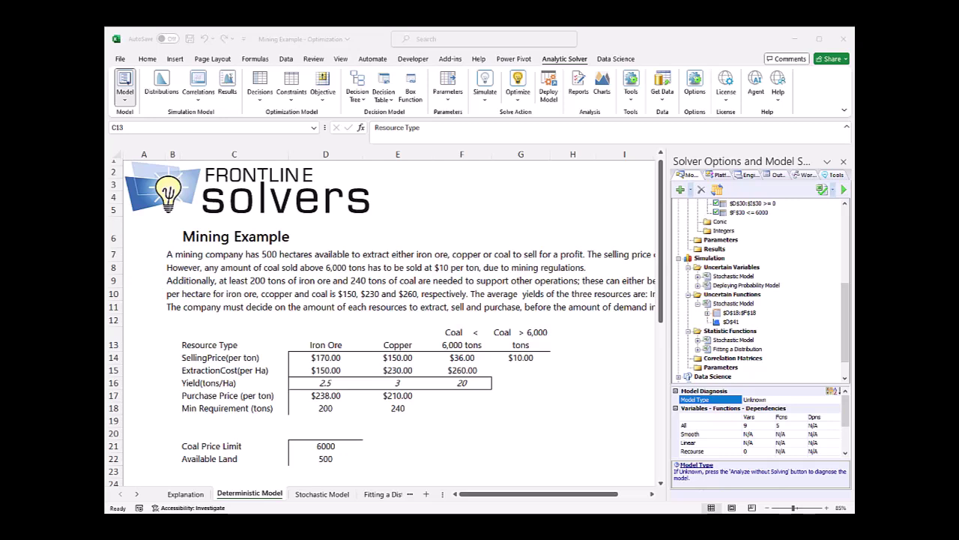
- Examine the Deterministic Model worksheet's resource data, decision variables including both coal sold cells, constraints and total profit
scroll(318, 341, down, 1)
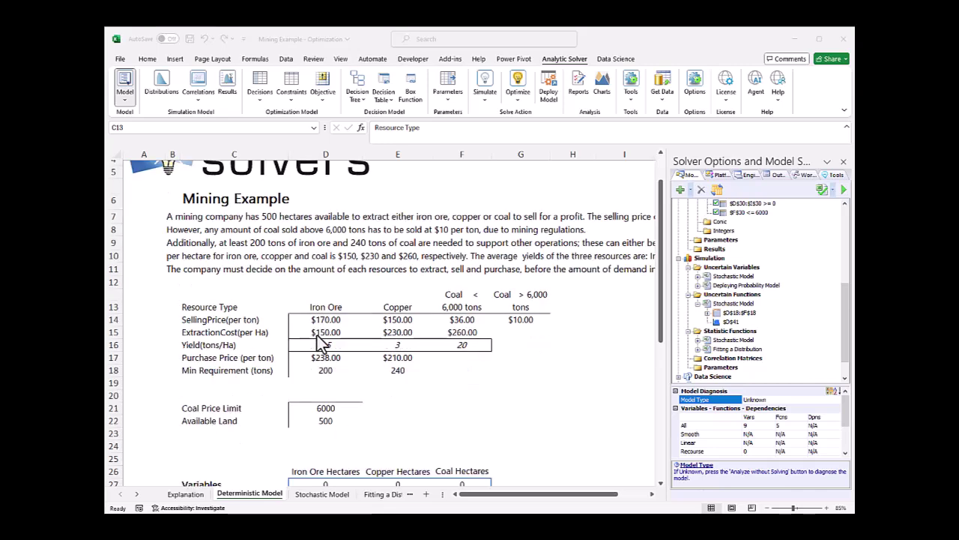
scroll(318, 341, up, 1)
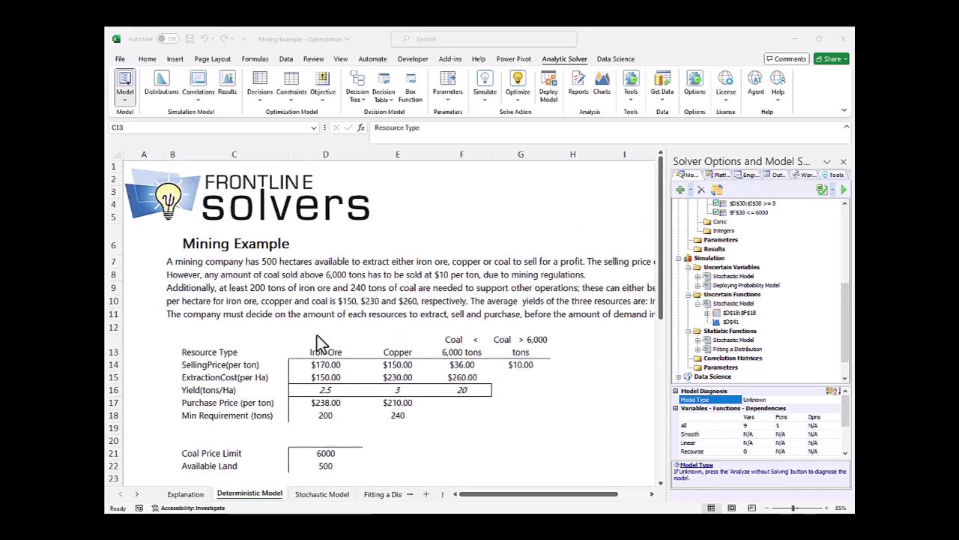
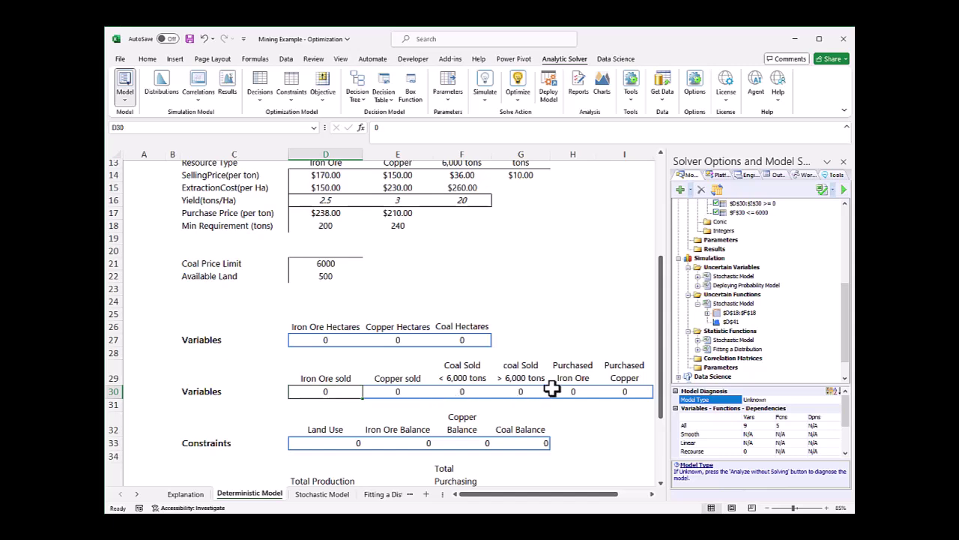
scroll(553, 395, down, 1)
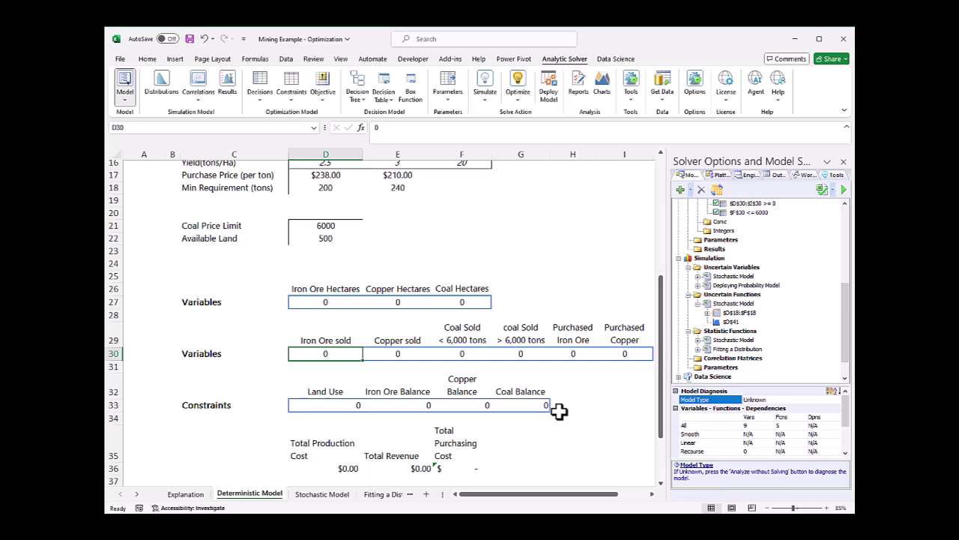
click(478, 356)
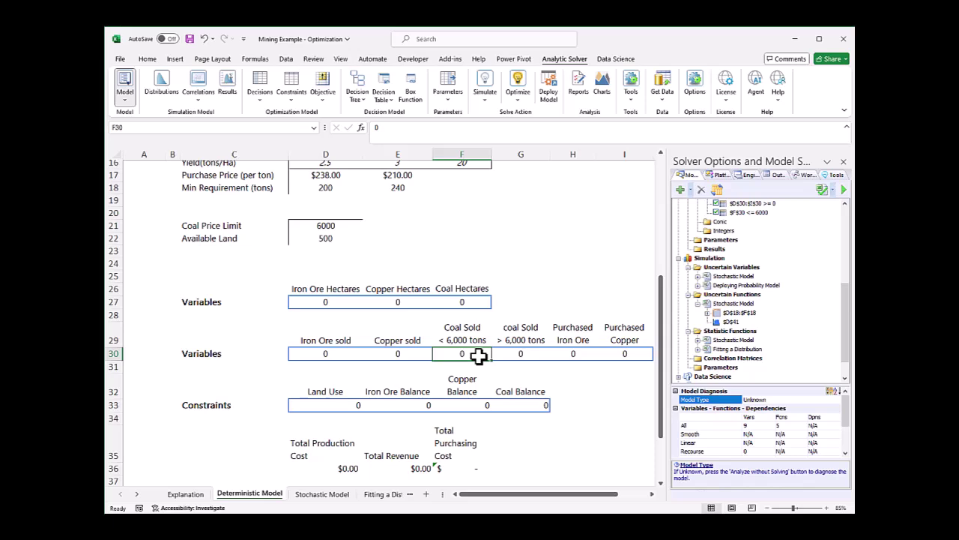
click(534, 357)
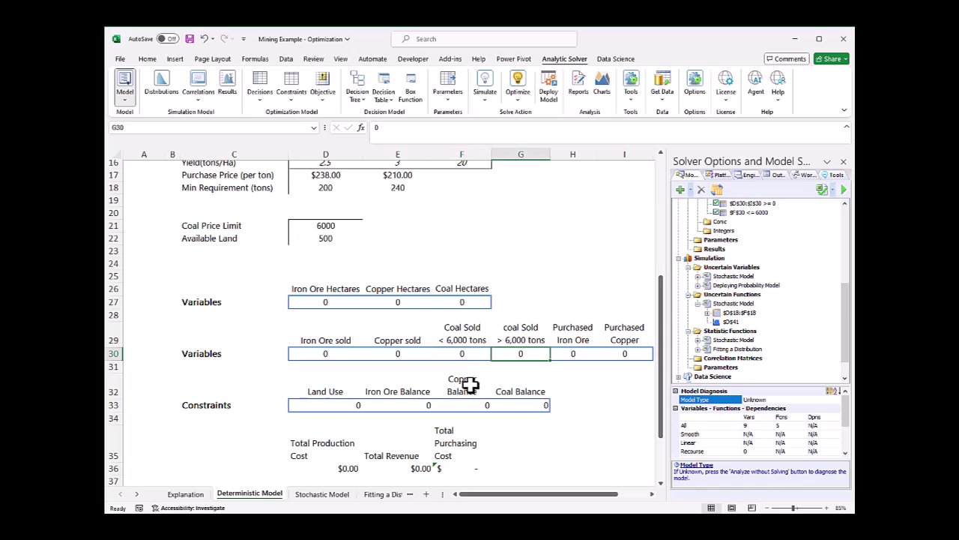
scroll(458, 384, down, 2)
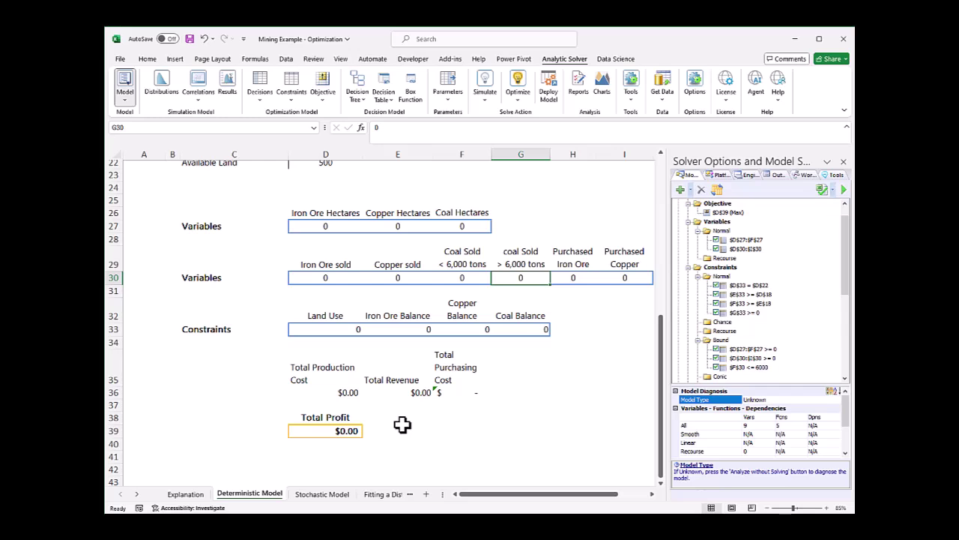
- Inspect the optimization model's objective D39, variable ranges D27:F27 and D30:I30, and the land use and coal balance constraints
click(748, 312)
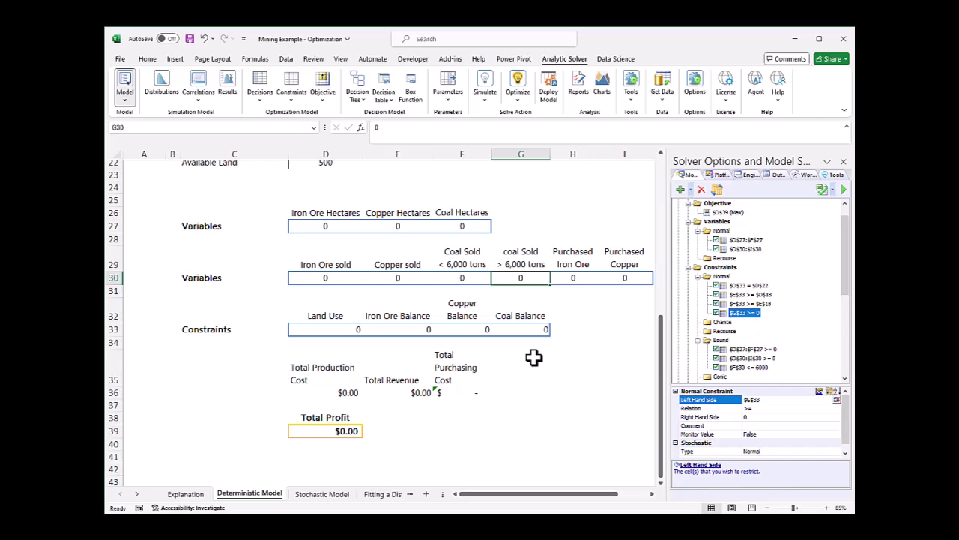
click(342, 430)
click(729, 213)
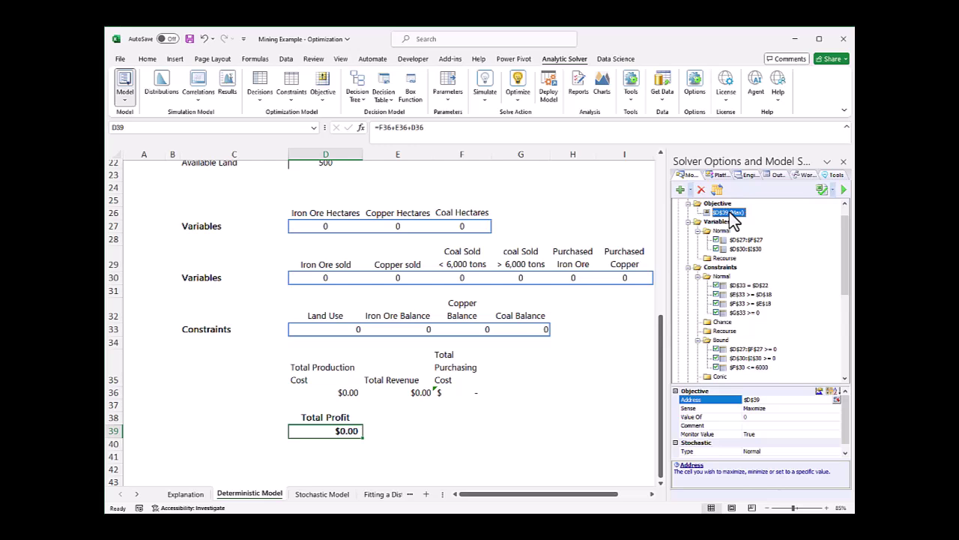
mouse_move(843, 238)
mouse_down()
mouse_move(840, 212)
mouse_move(849, 268)
mouse_move(847, 199)
mouse_up()
click(719, 230)
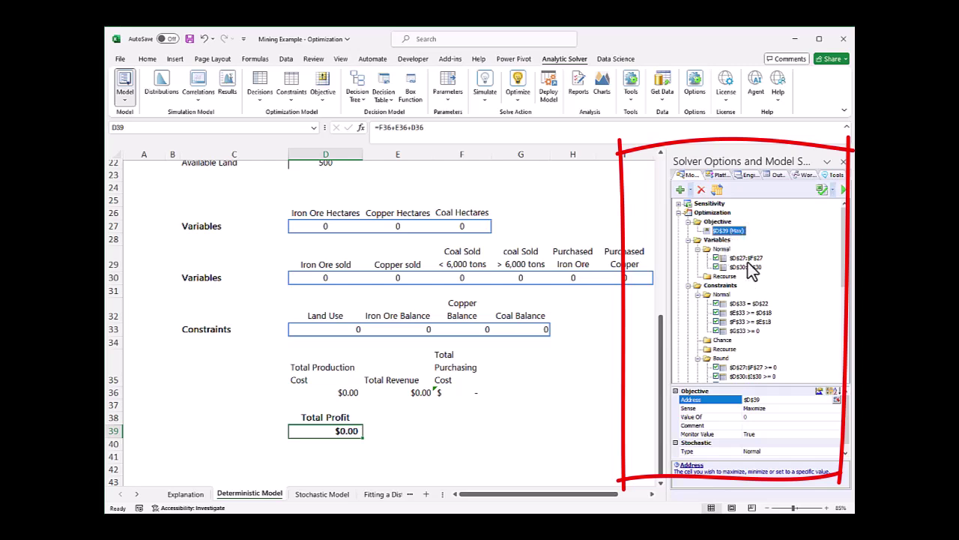
click(755, 258)
click(756, 267)
click(752, 304)
click(757, 330)
scroll(753, 336, down, 2)
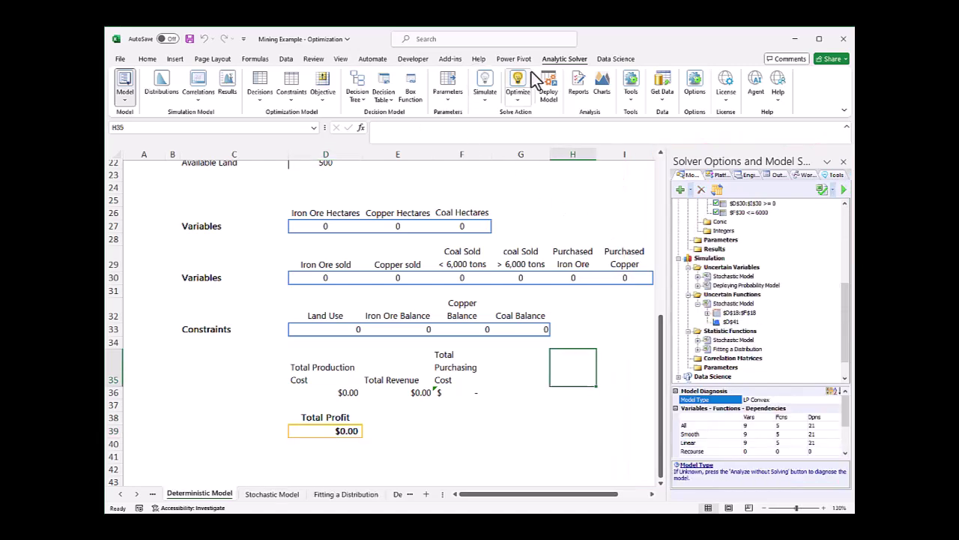
- Optimize the deterministic mining model, proceeding through every Guided Mode message and accepting the solver result
click(525, 85)
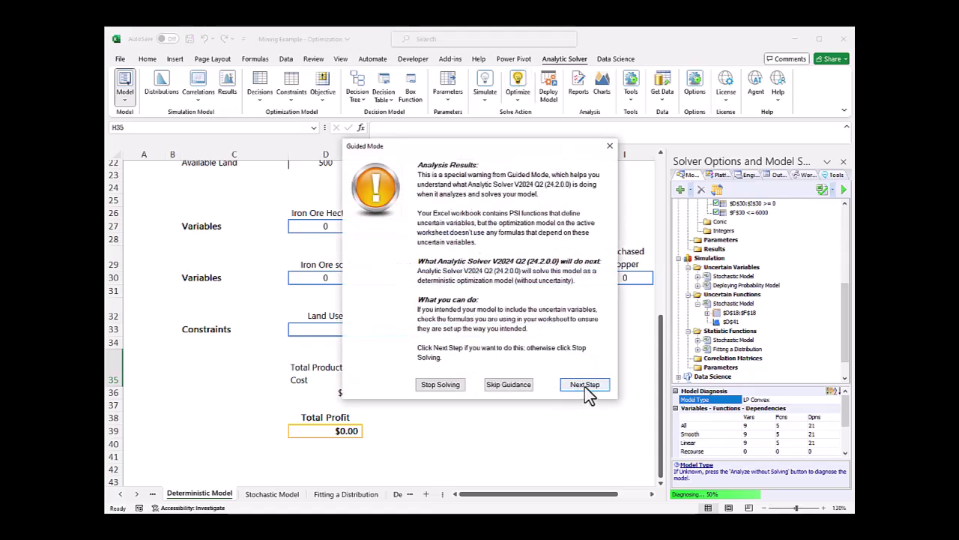
click(587, 386)
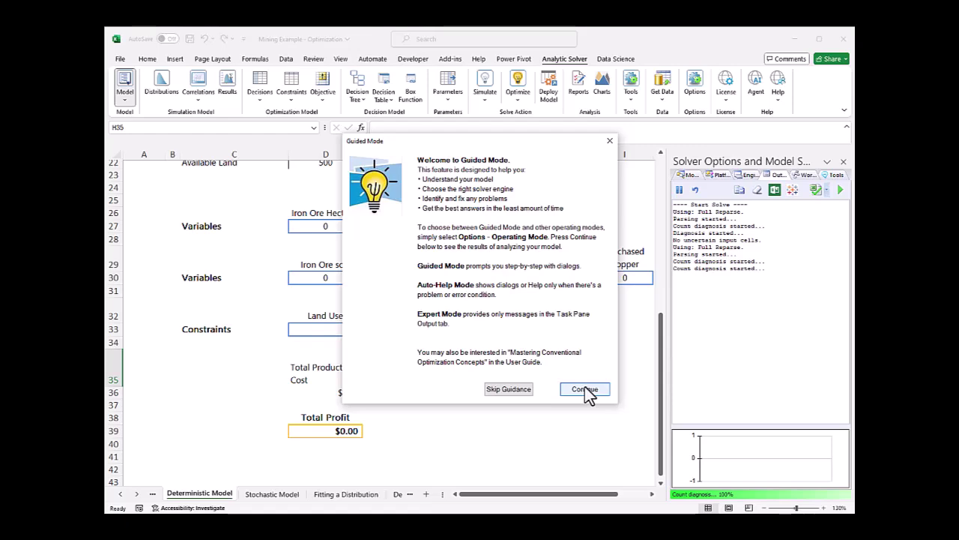
click(587, 392)
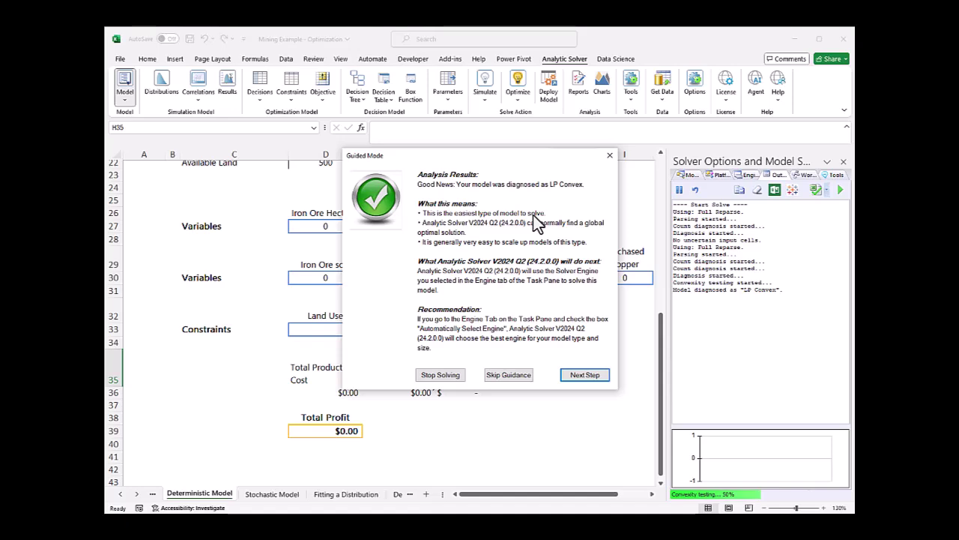
click(582, 375)
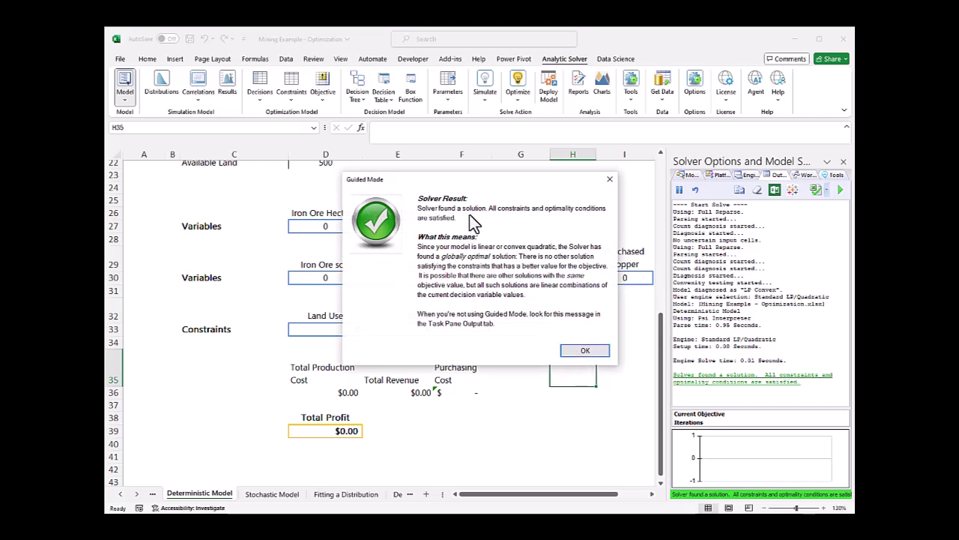
click(578, 352)
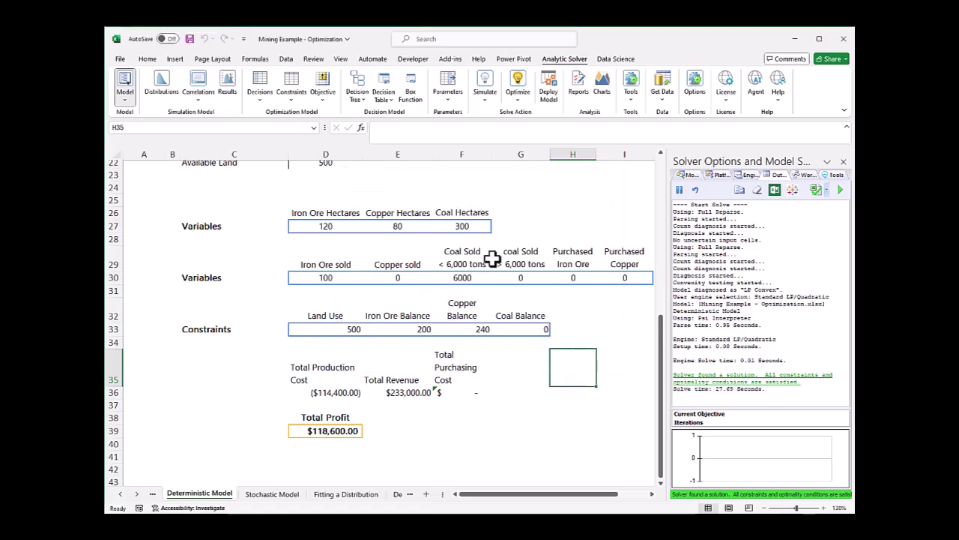
- Widen the Solver task pane and review the platform options, engine options and available solver engines without changing the engine
scroll(493, 257, up, 4)
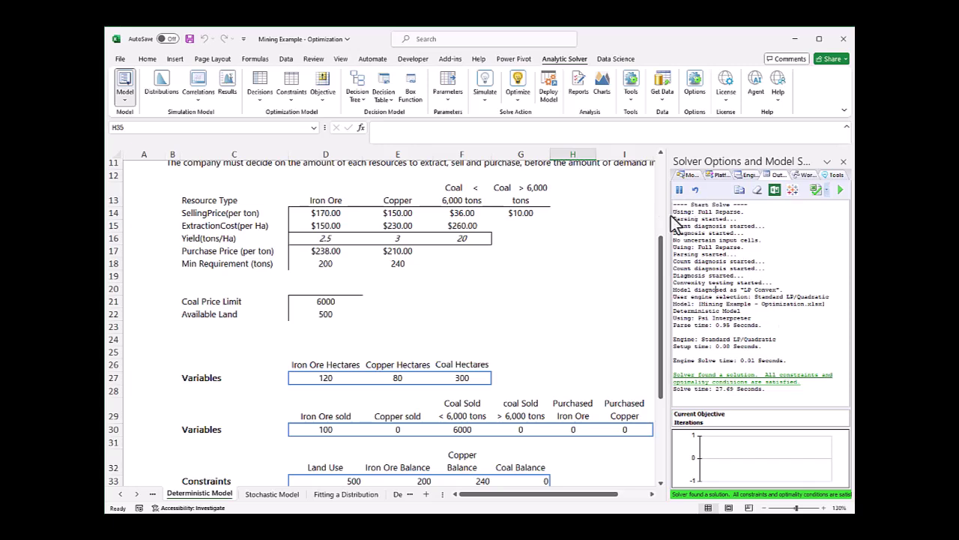
drag(670, 222, 658, 222)
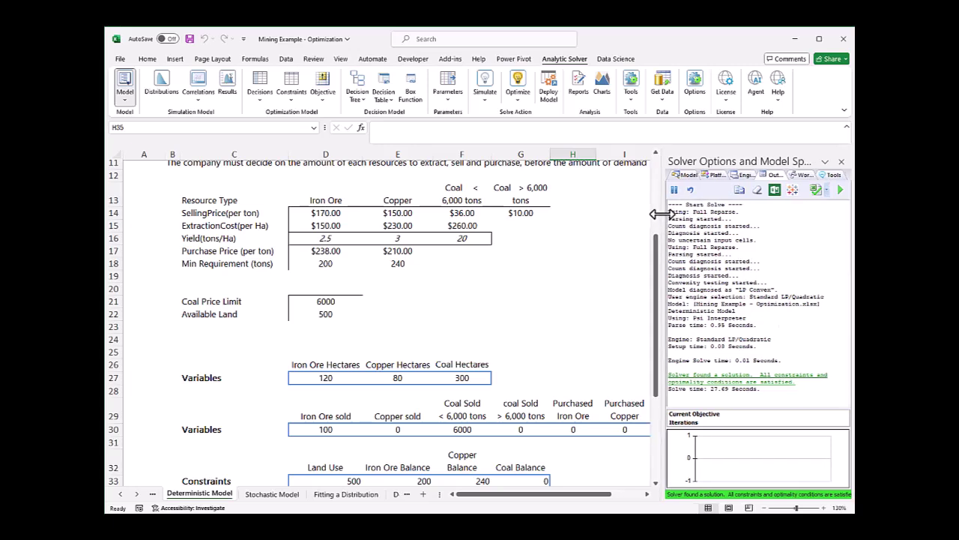
click(680, 174)
click(709, 176)
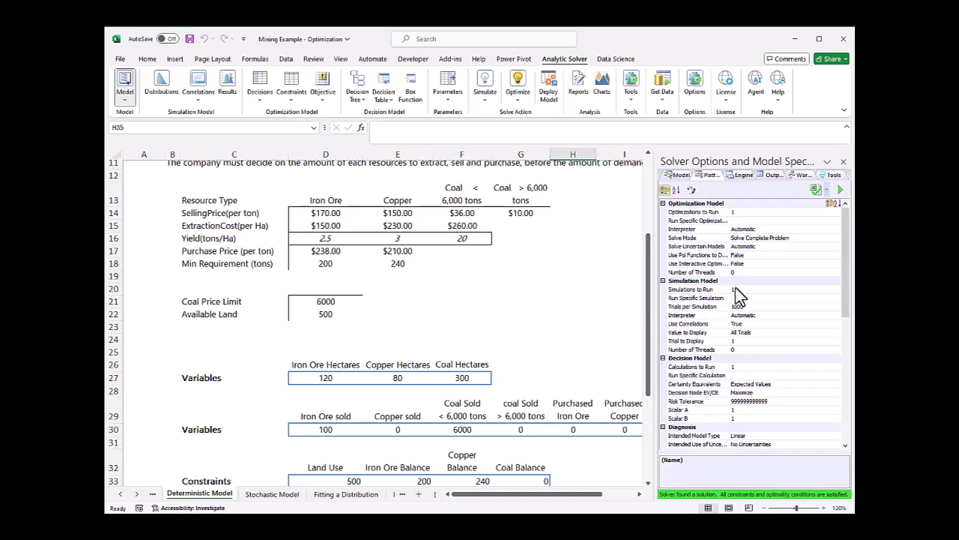
click(743, 176)
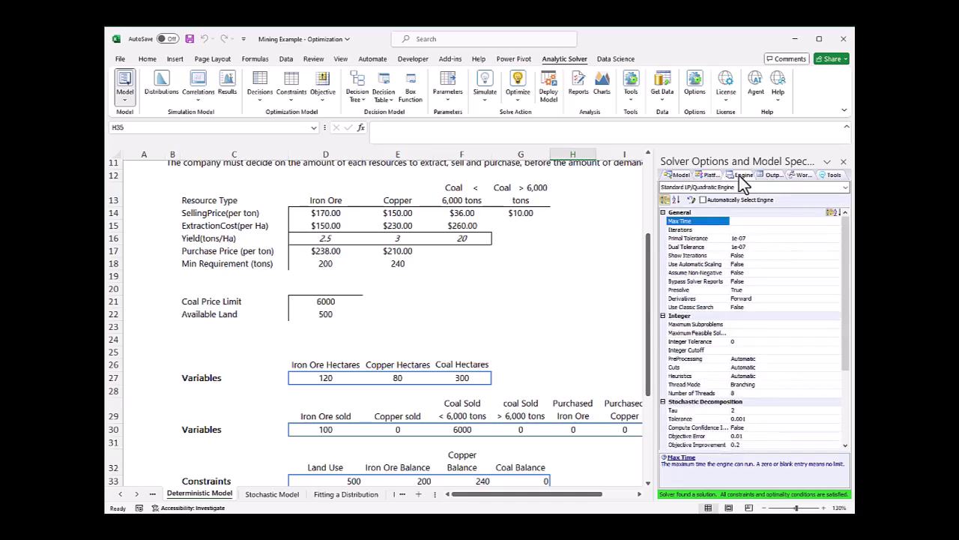
click(743, 186)
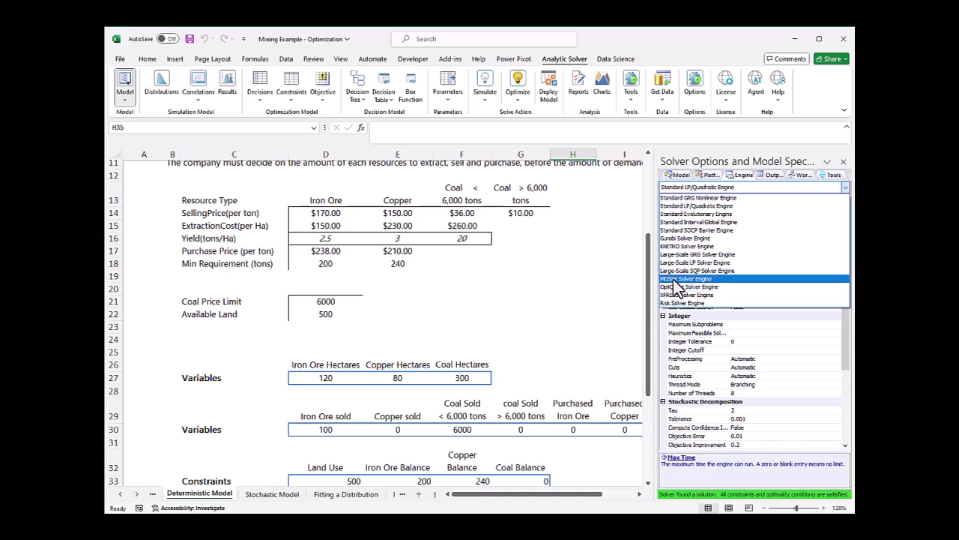
click(612, 313)
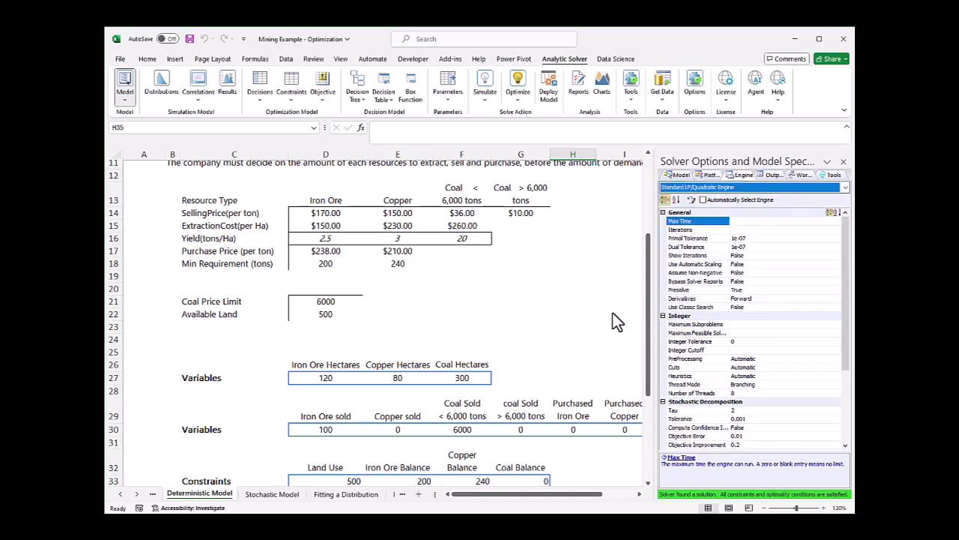
click(579, 264)
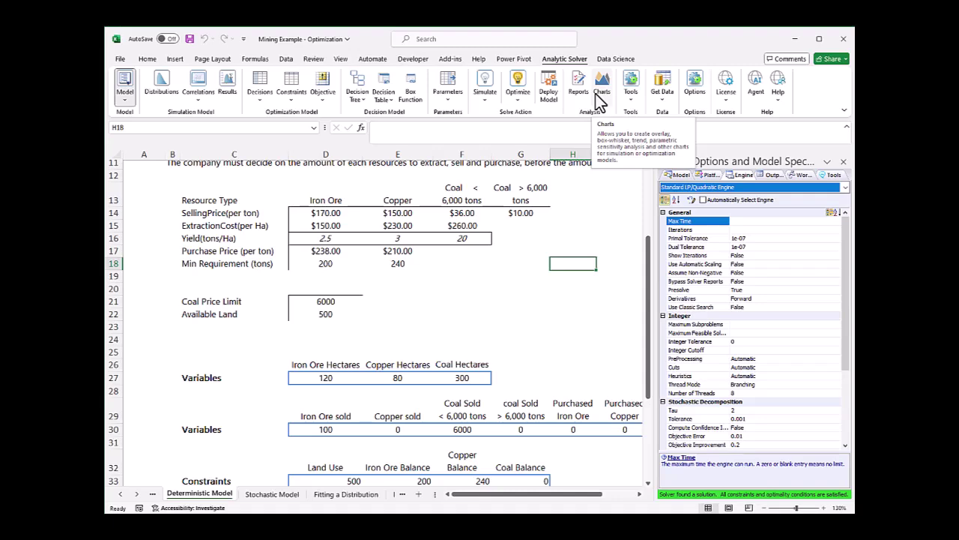
- Deploy the model as a Teams Report that includes all variable, function and objective cells
click(548, 93)
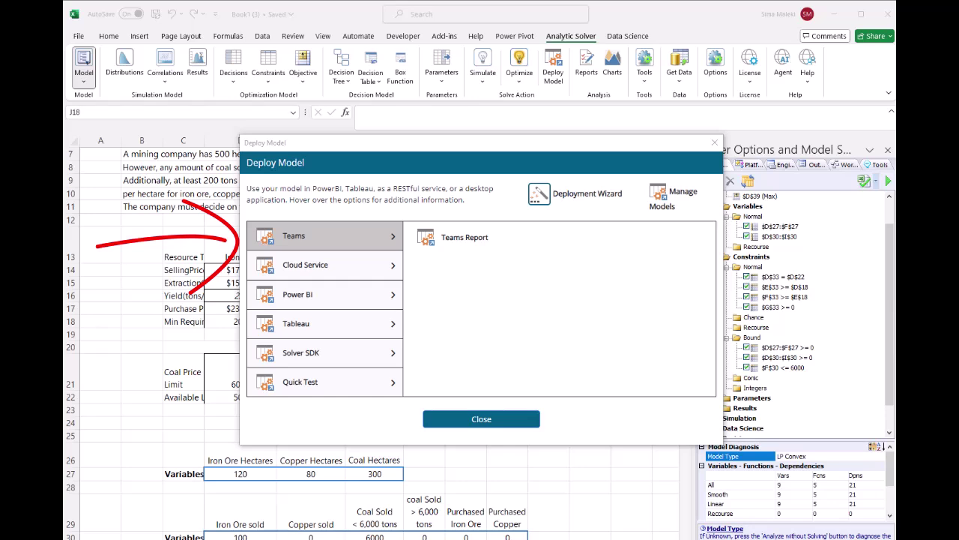
click(465, 237)
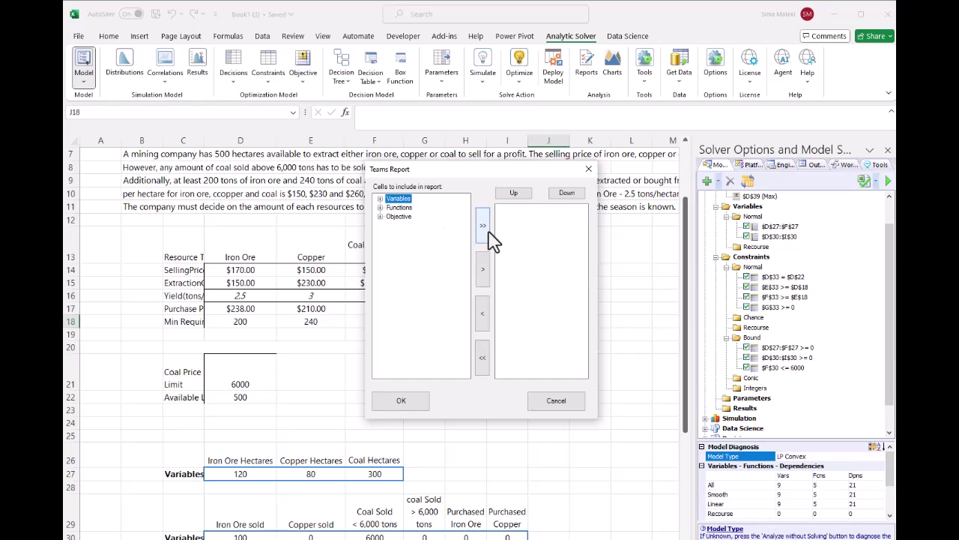
click(486, 230)
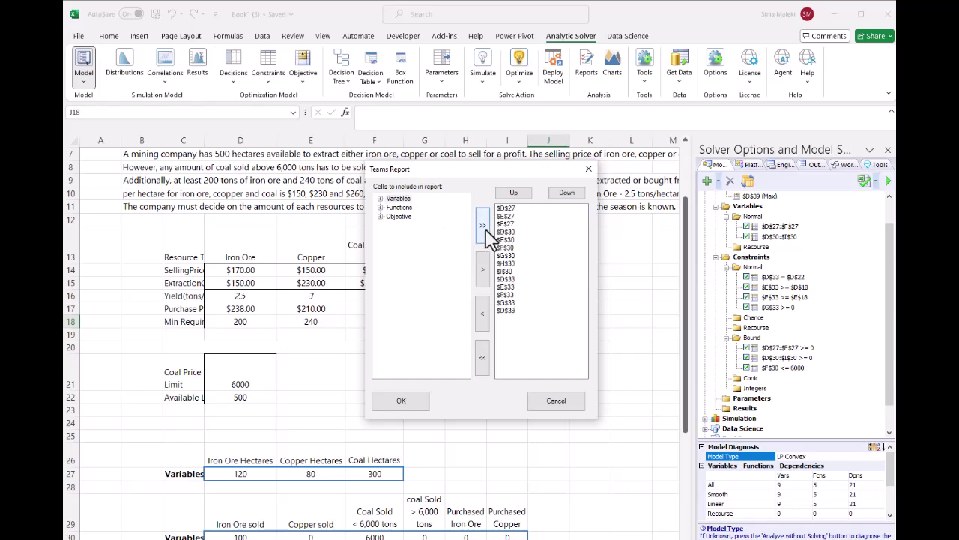
click(402, 404)
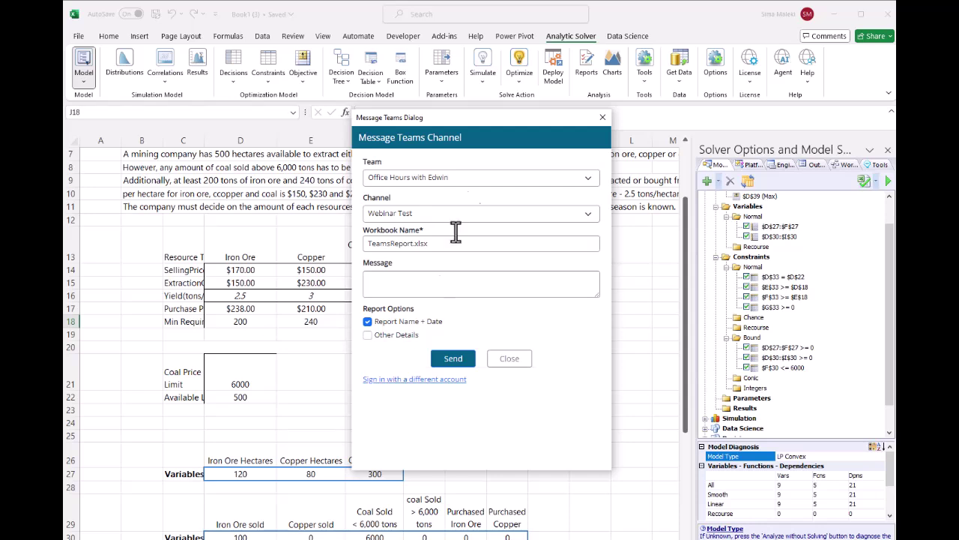
- Set the Teams message destination to the Test Team team and its General channel
click(468, 178)
click(463, 193)
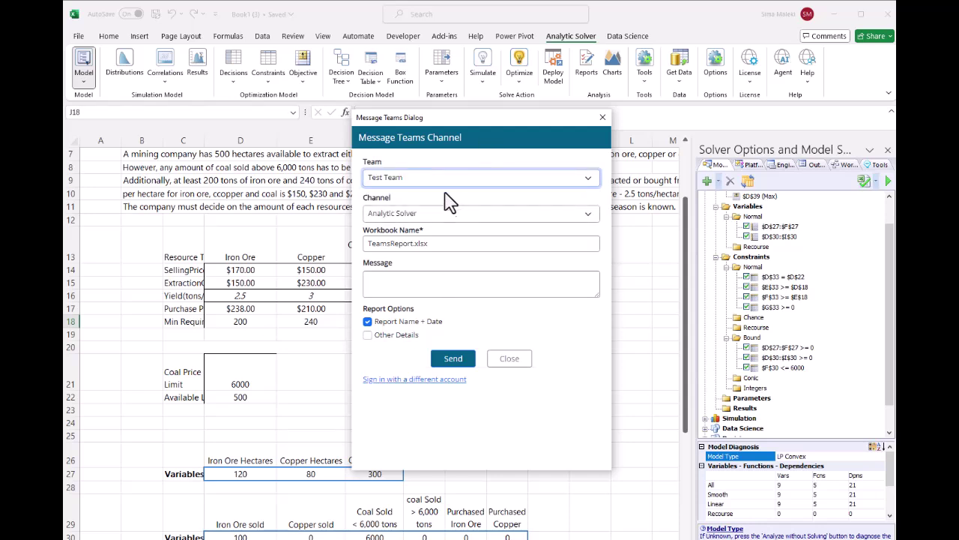
click(433, 217)
click(422, 230)
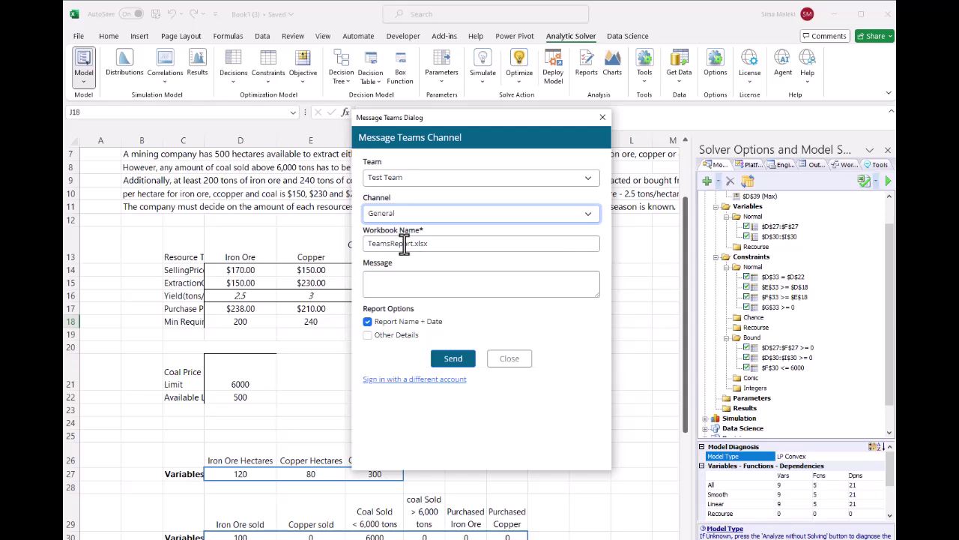
- Send the Teams report with the message "Hi- please review the latest results." and dismiss the confirmation
click(395, 284)
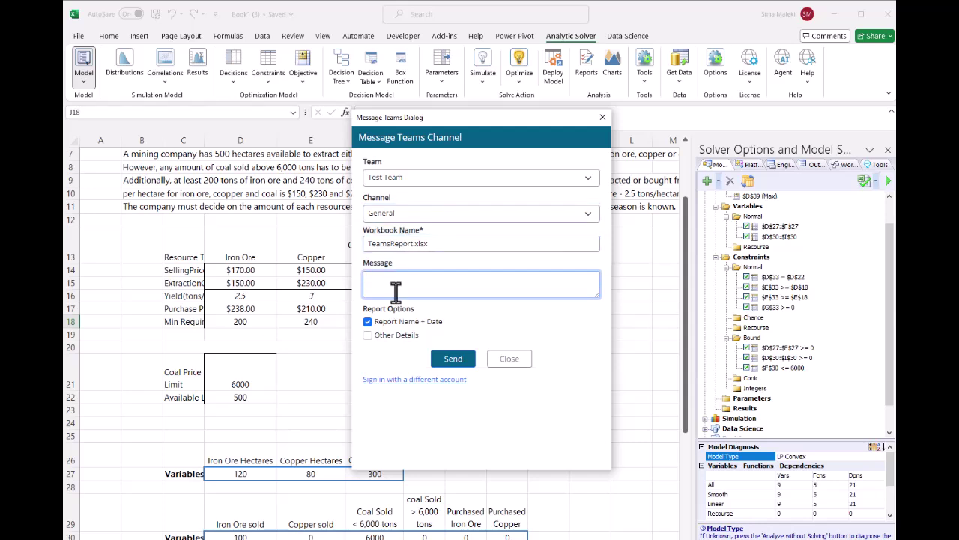
text(Hi- please er)
key(BackSpace)
key(BackSpace)
text(review the latest results.)
click(461, 360)
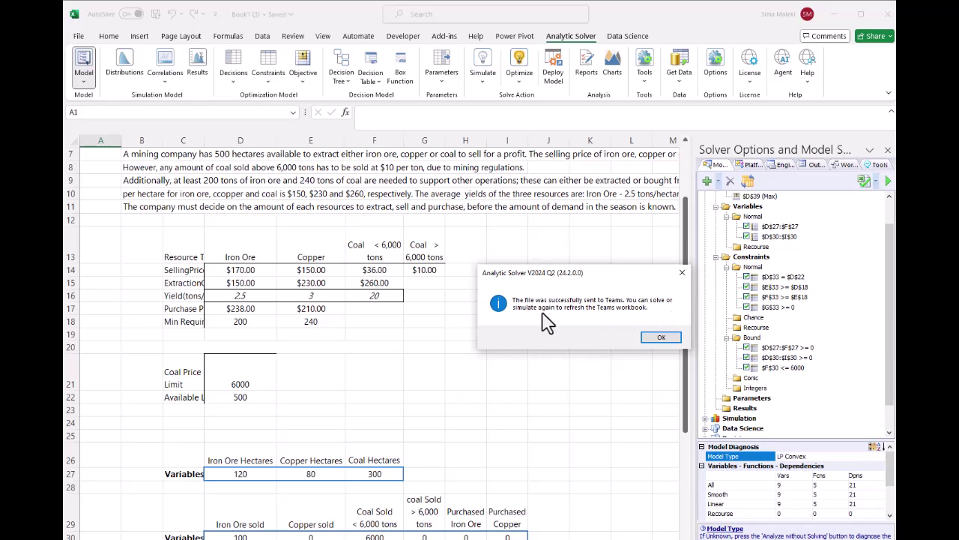
click(660, 341)
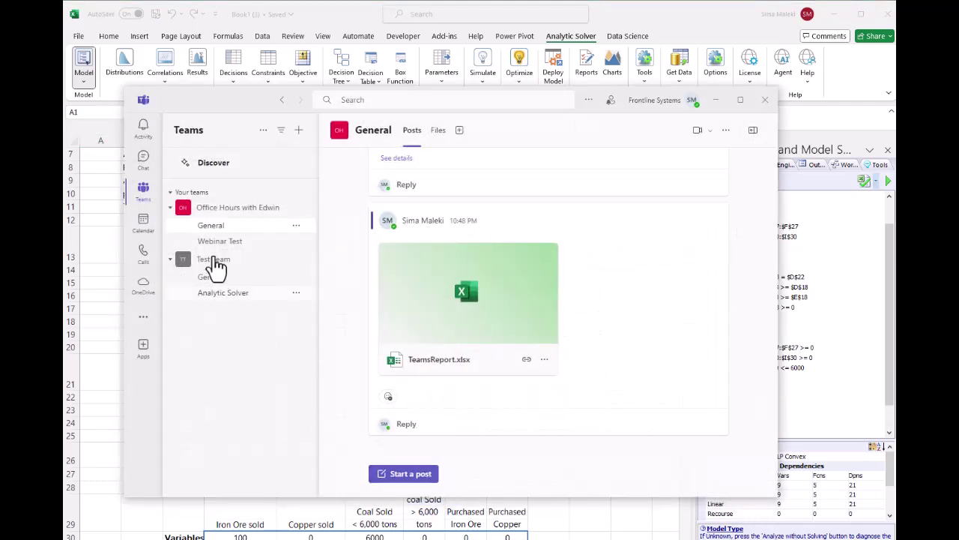
- Switch to Teams, open TeamsReport.xlsx from Test Team's General channel, review its objective, variable and constraint results, and close the report
click(208, 266)
click(206, 268)
click(212, 278)
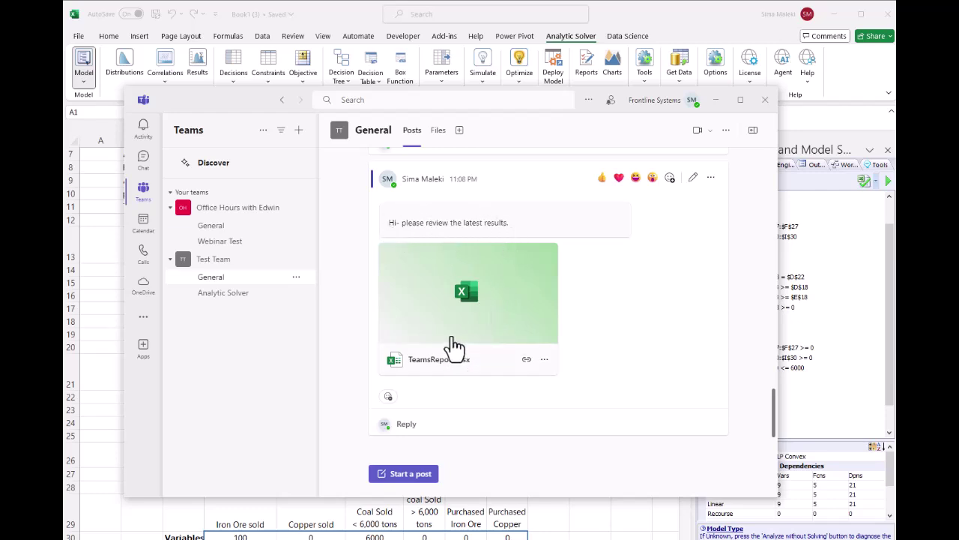
click(456, 346)
click(760, 251)
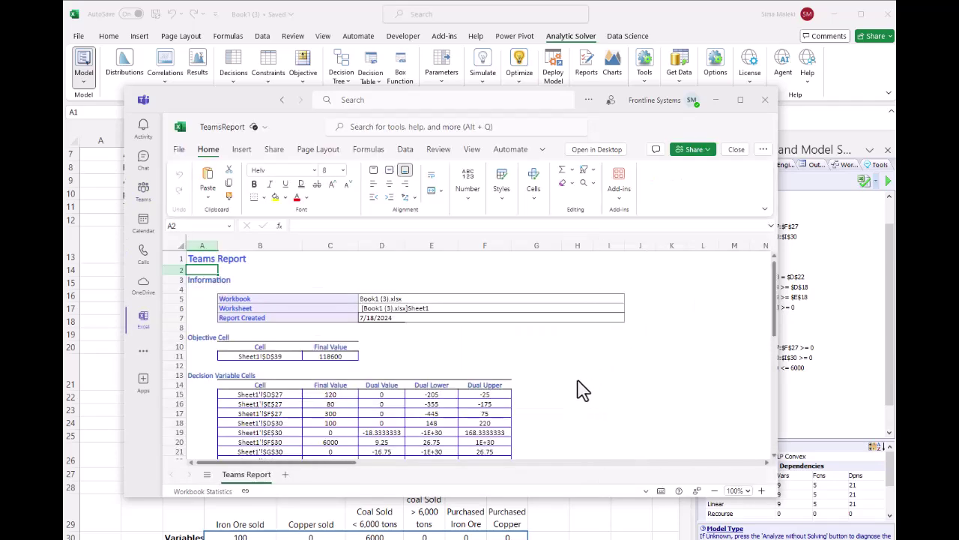
scroll(565, 402, down, 2)
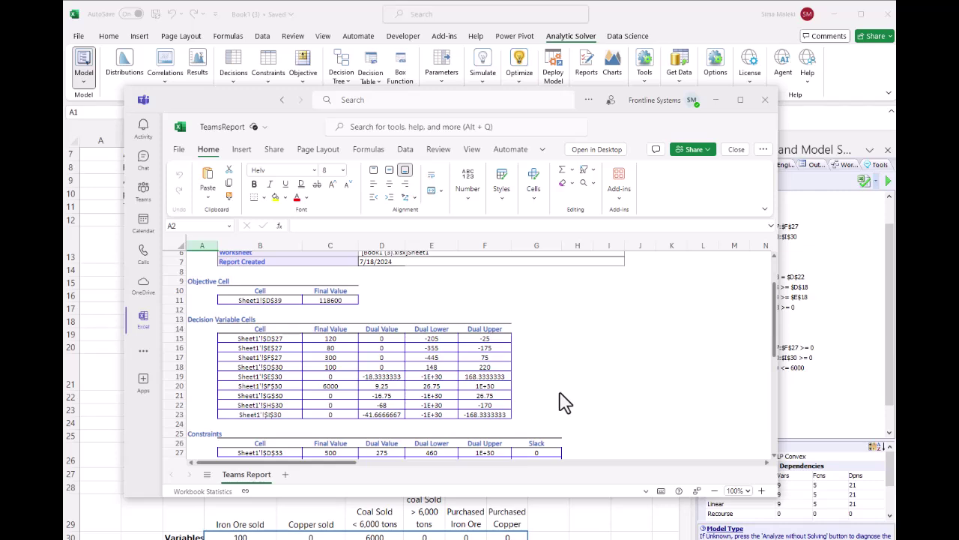
click(737, 149)
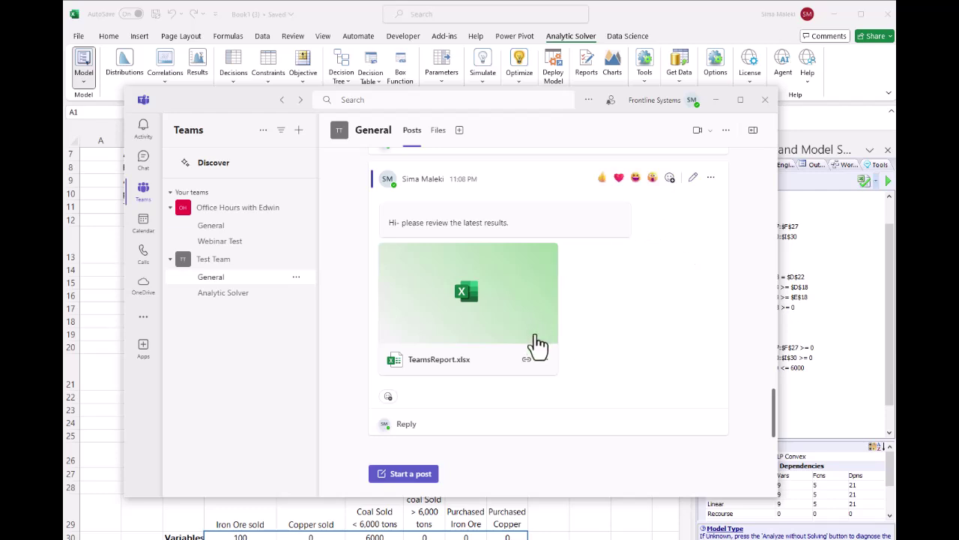
- Check the open and download options of the posted TeamsReport.xlsx, view the report again, and close Teams
click(544, 362)
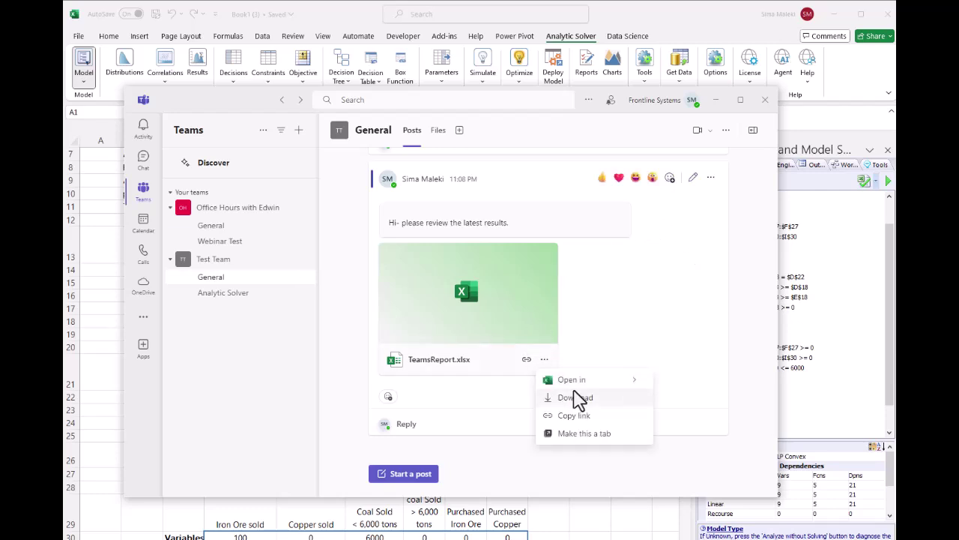
mouse_move(636, 381)
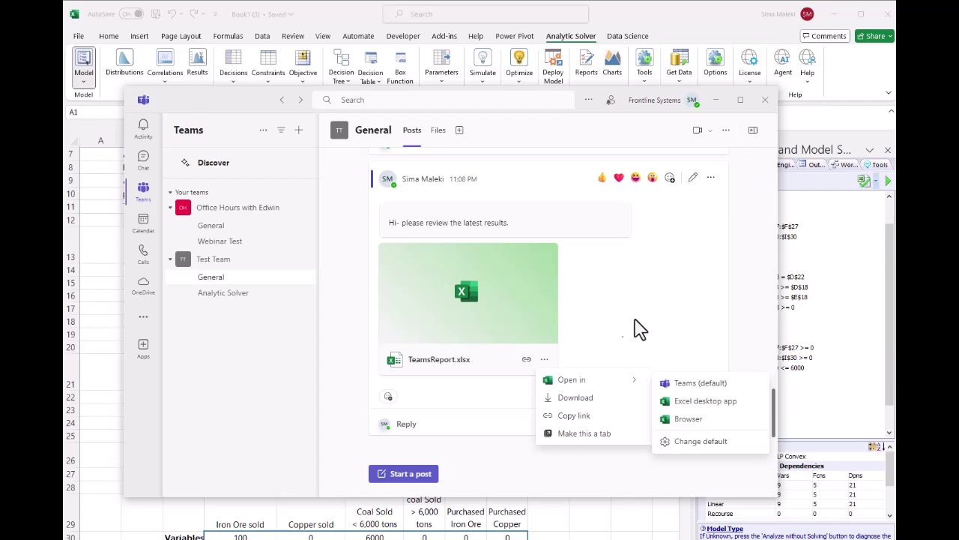
click(514, 327)
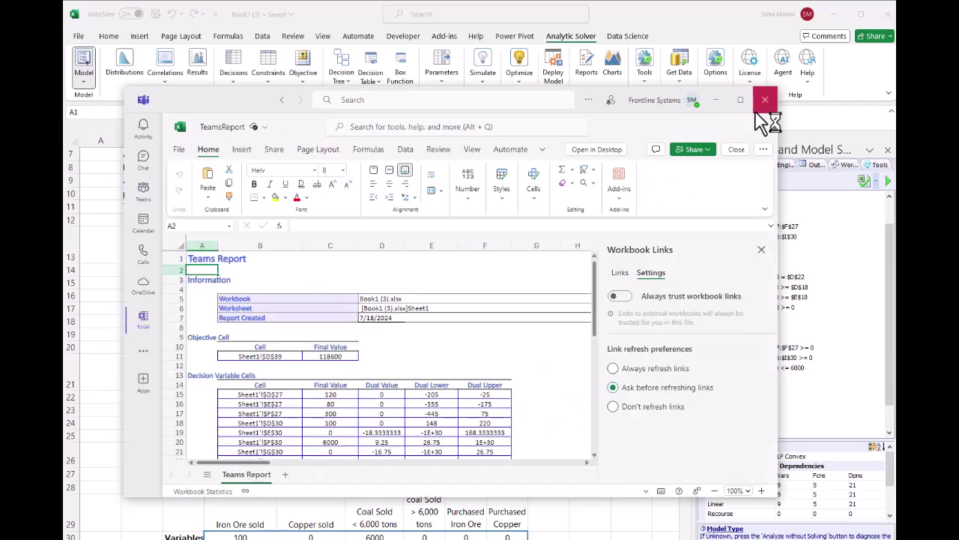
click(760, 104)
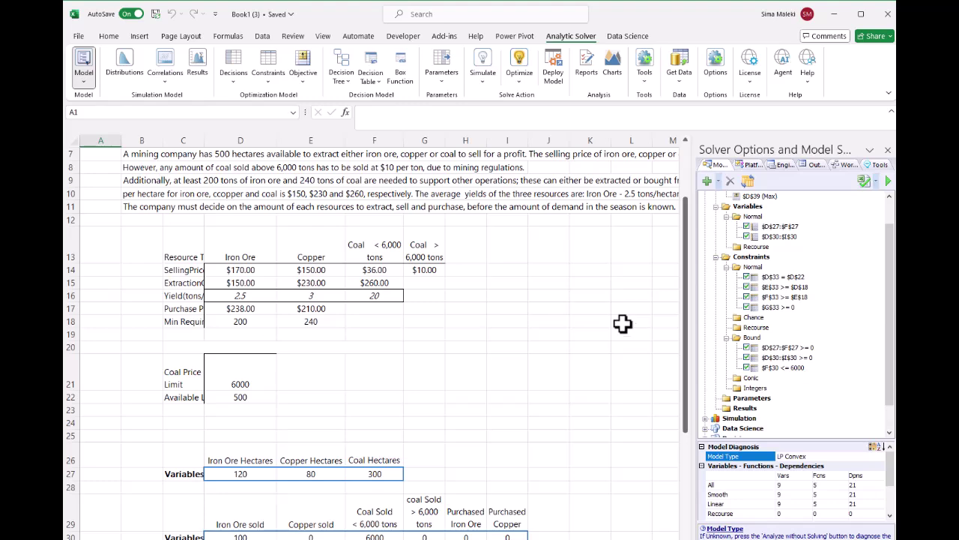
- Start the Deployment Wizard, review its choices for where to run the model, and close it without choosing one
click(551, 75)
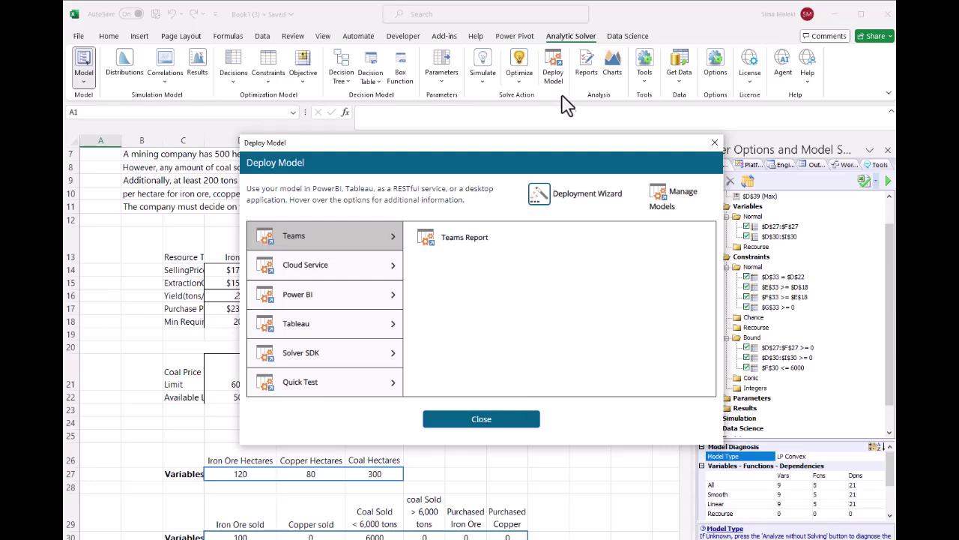
click(560, 204)
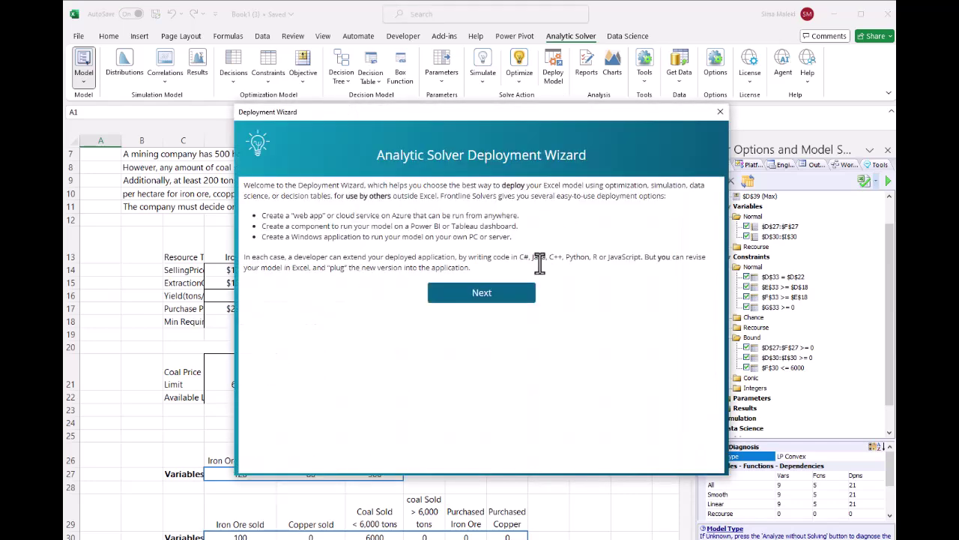
click(498, 293)
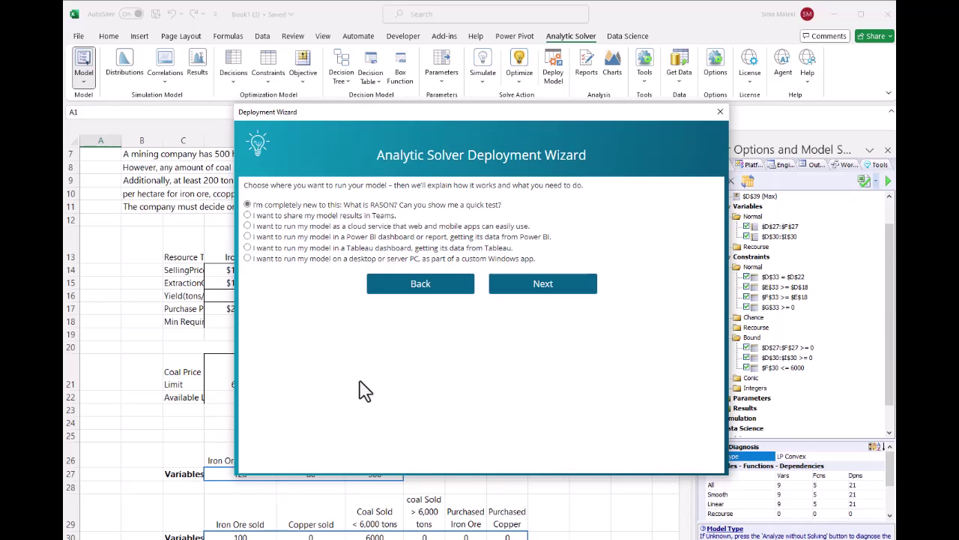
click(719, 113)
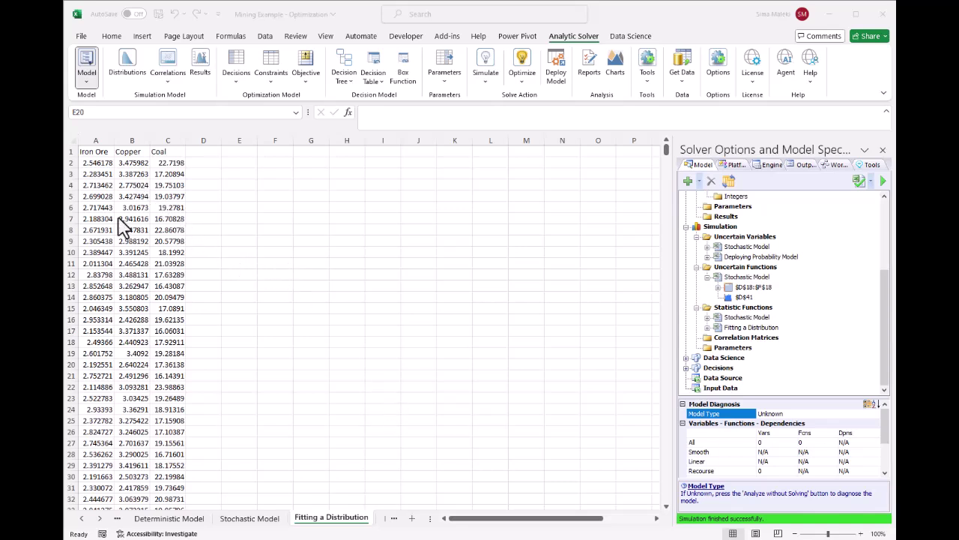
- Fit classical and Metalog distributions to the Iron Ore samples in A2:A1001 with a lower bound of 2 and an upper bound of 3
click(90, 163)
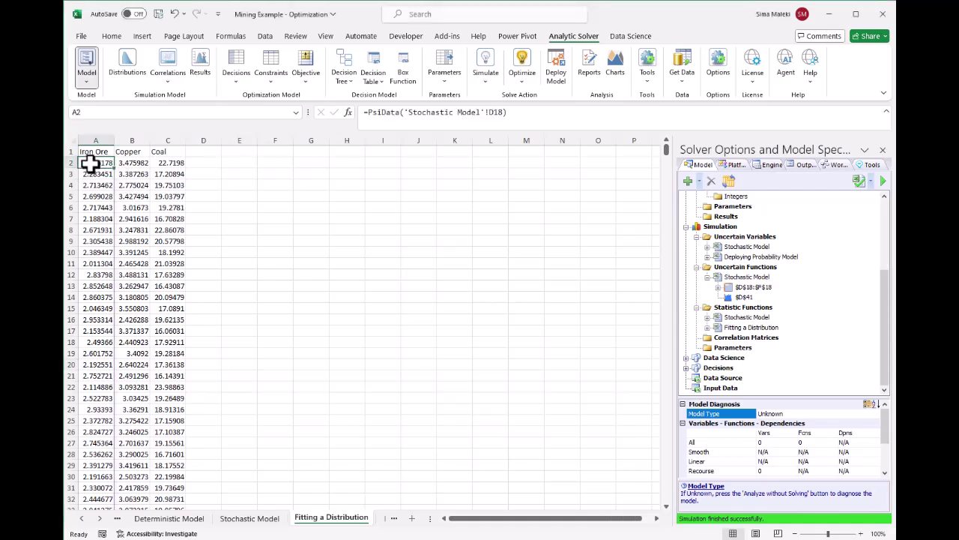
key(ctrl+shift+Down)
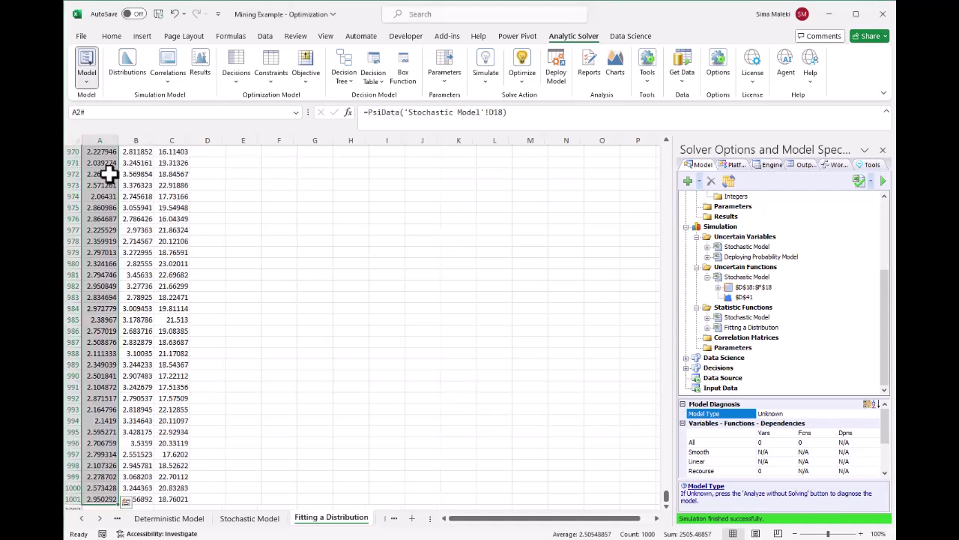
click(648, 72)
click(658, 107)
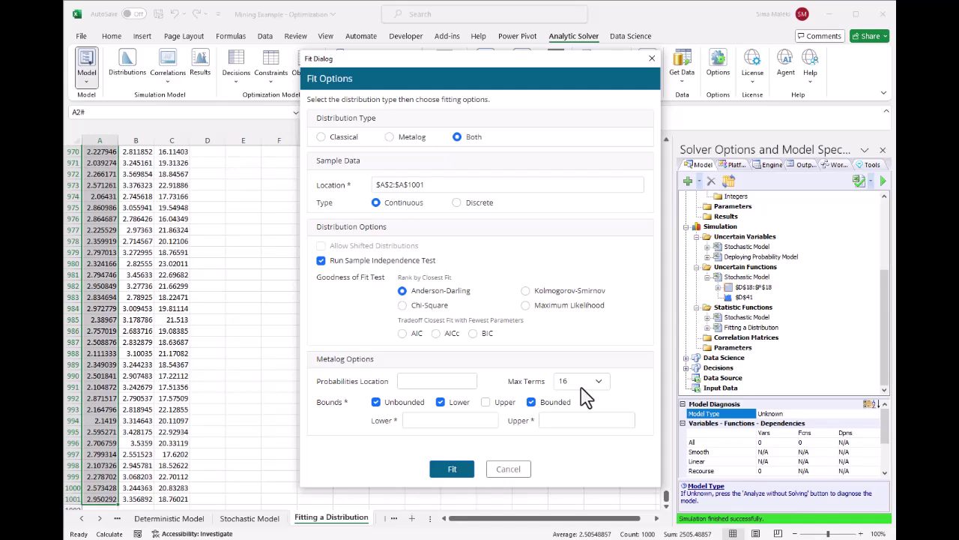
click(473, 419)
text(2)
click(586, 419)
text(3)
click(444, 475)
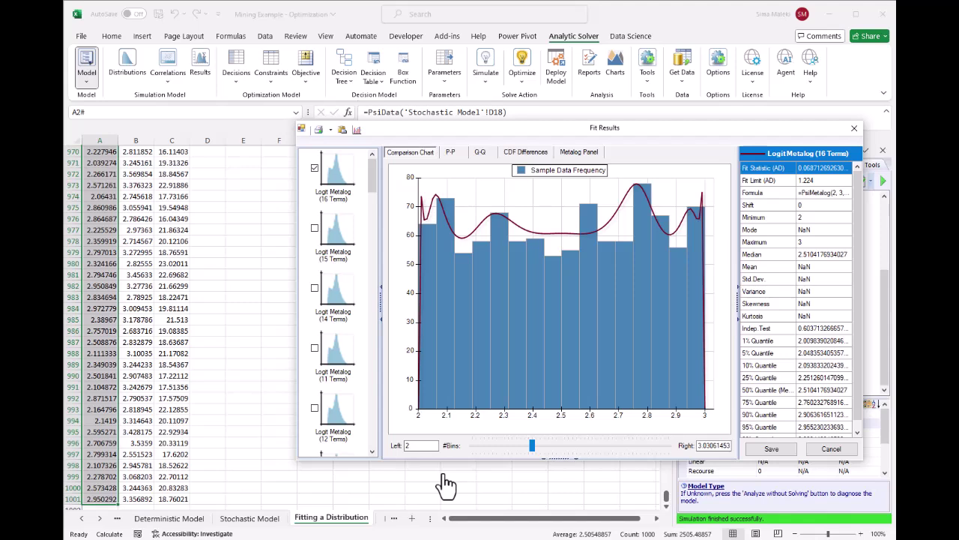
- Examine the fit results with fewer histogram bins, a 15-term Logit Metalog overlay, and the P-P, Q-Q, CDF Differences and Metalog Panel views
mouse_move(372, 184)
mouse_down()
mouse_move(378, 216)
mouse_move(377, 179)
mouse_up()
mouse_move(533, 448)
mouse_down()
mouse_move(549, 445)
mouse_move(520, 444)
mouse_up()
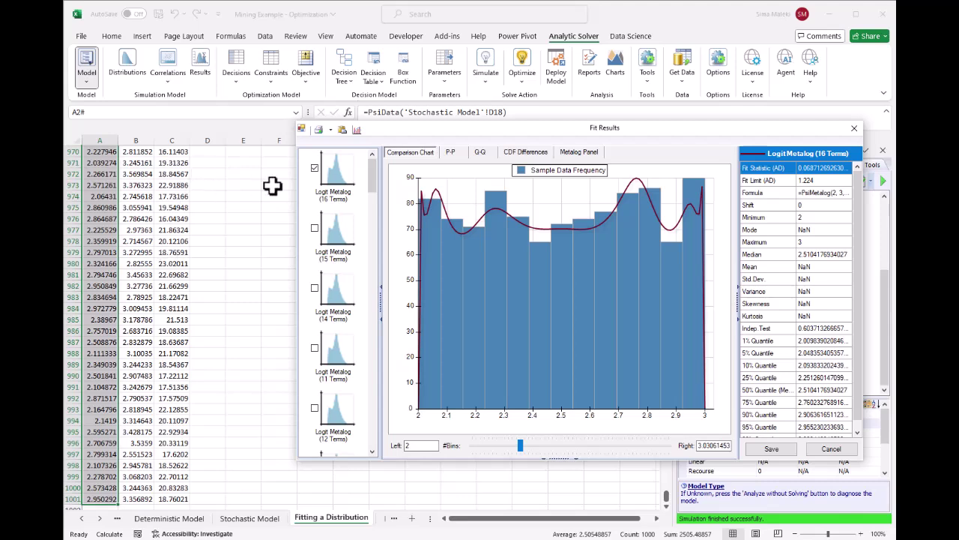
click(315, 228)
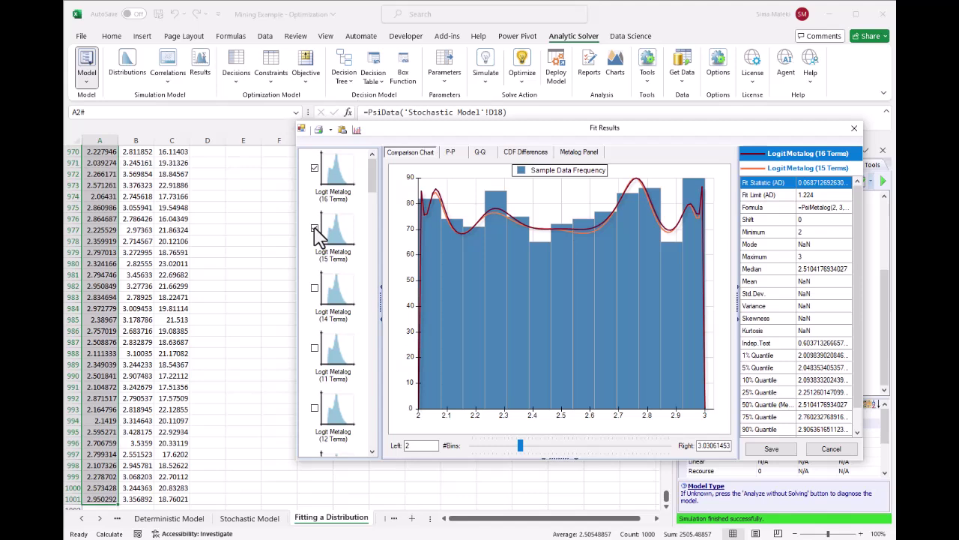
click(315, 229)
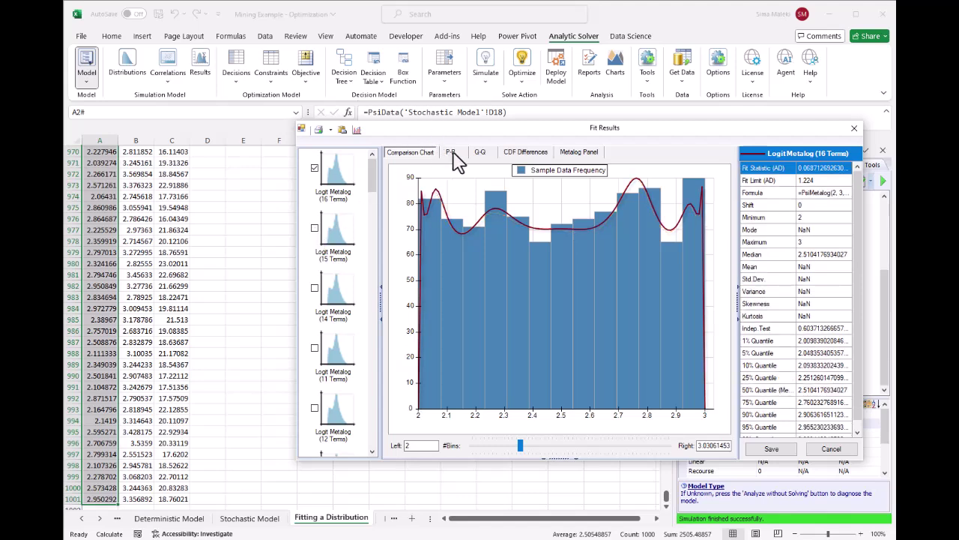
click(452, 155)
click(482, 155)
click(511, 157)
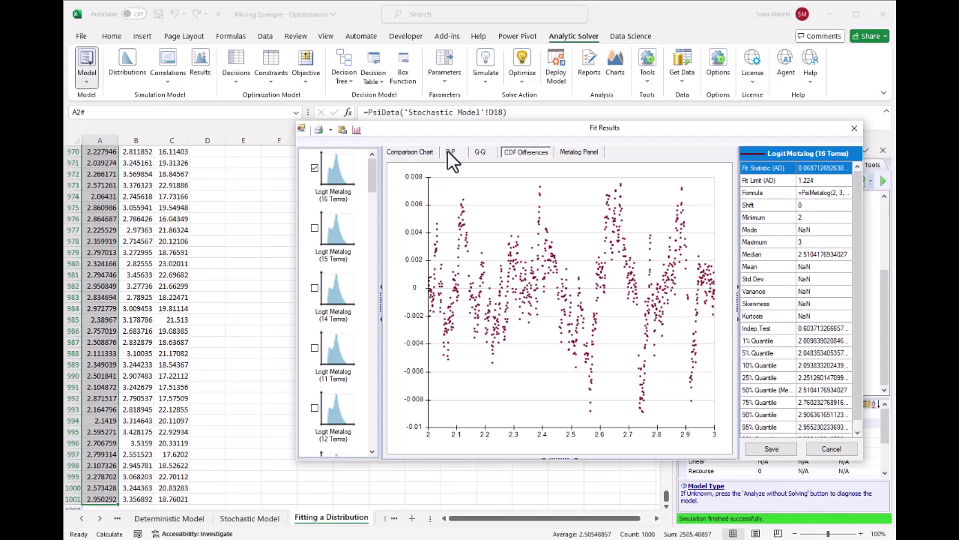
click(573, 153)
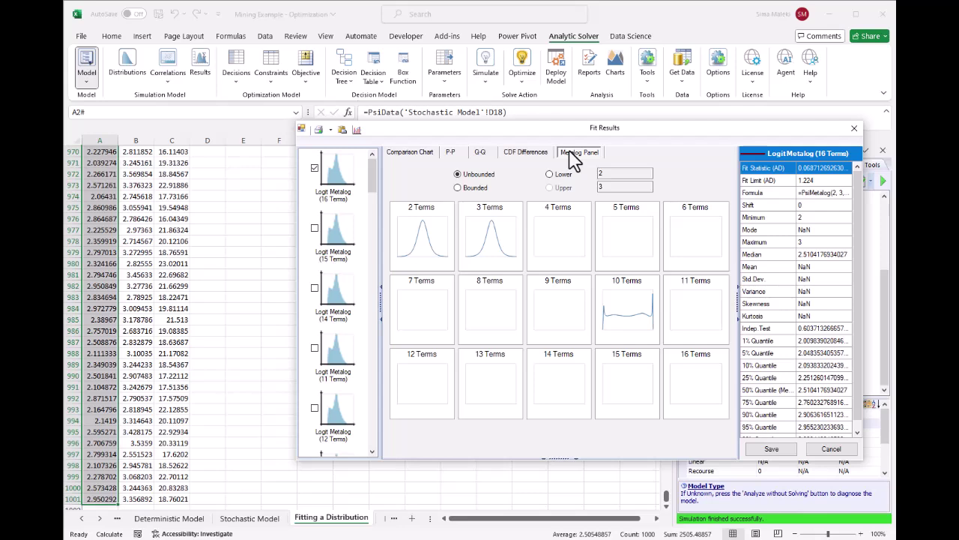
click(406, 153)
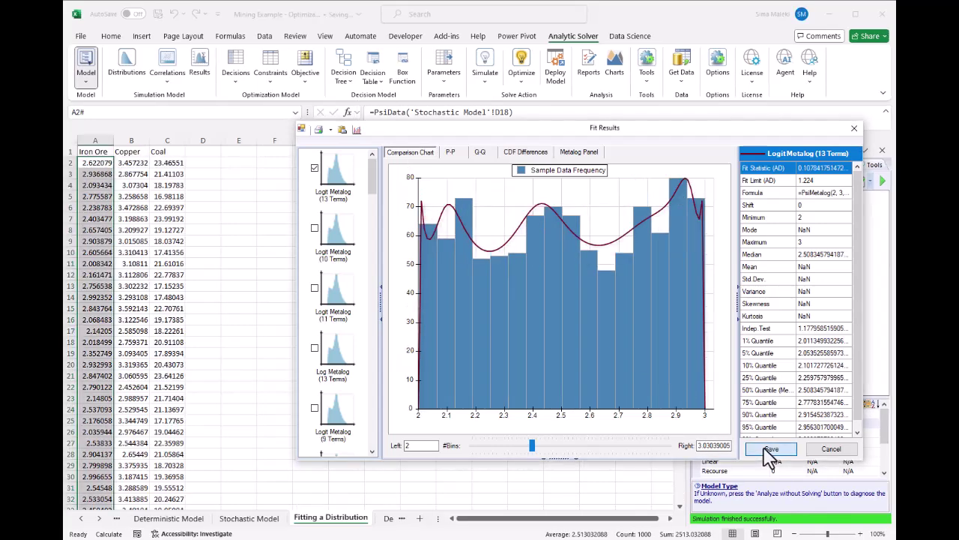
- Save the fitted 13-term Logit Metalog distribution to cell K1 and close its distribution chart
click(770, 450)
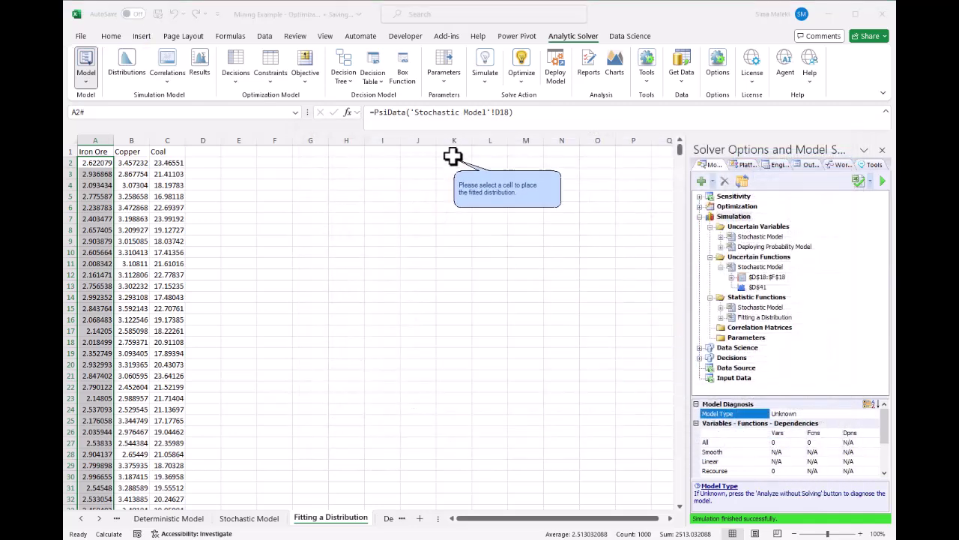
click(453, 152)
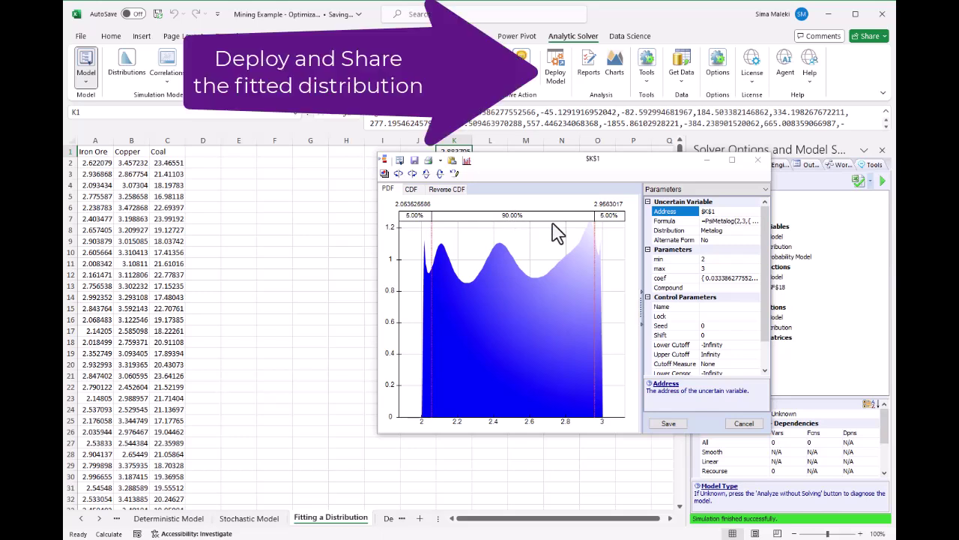
click(757, 160)
click(458, 230)
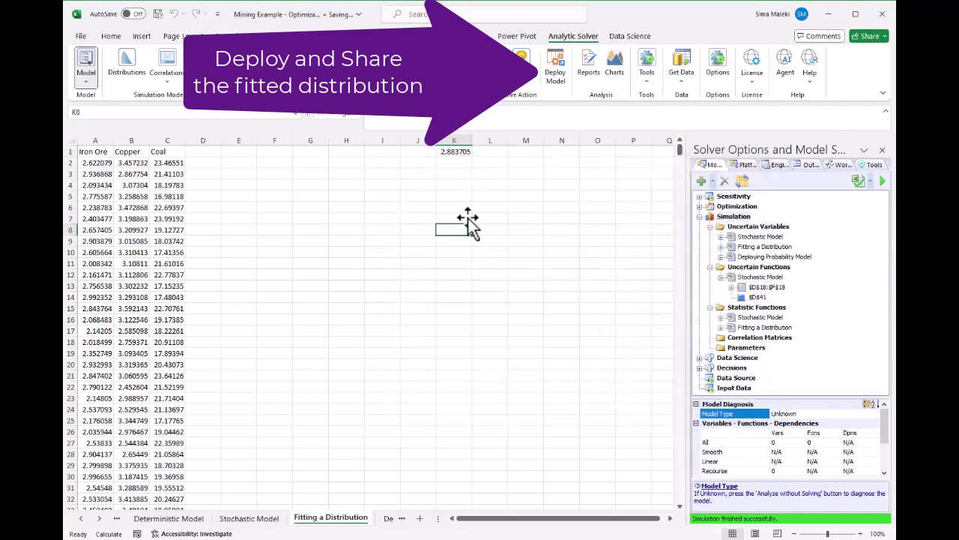
- Deploy the fitted distribution in $K$1 as a cloud service Probability Model, keeping the library name Mining_Example_-_Optimization and version 1.0
click(554, 71)
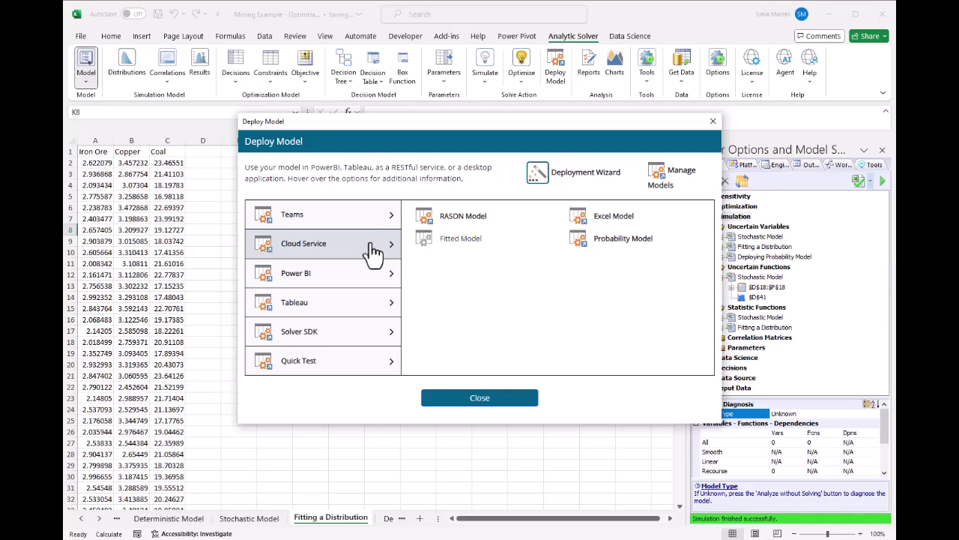
click(611, 239)
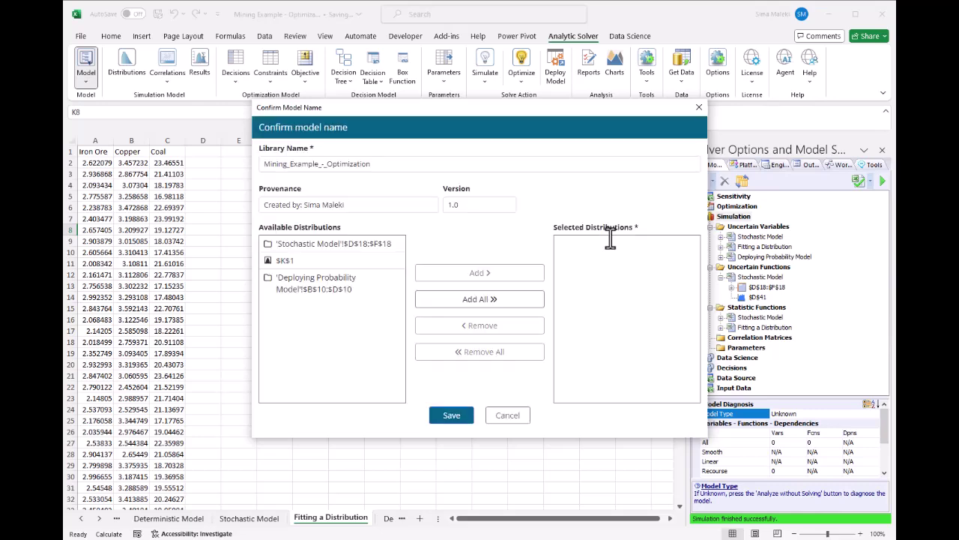
click(285, 262)
click(461, 274)
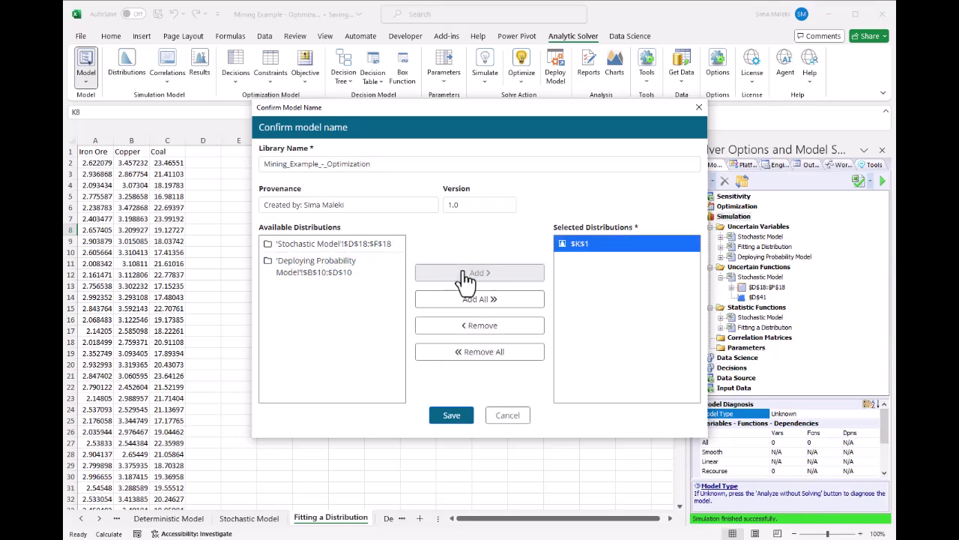
click(465, 425)
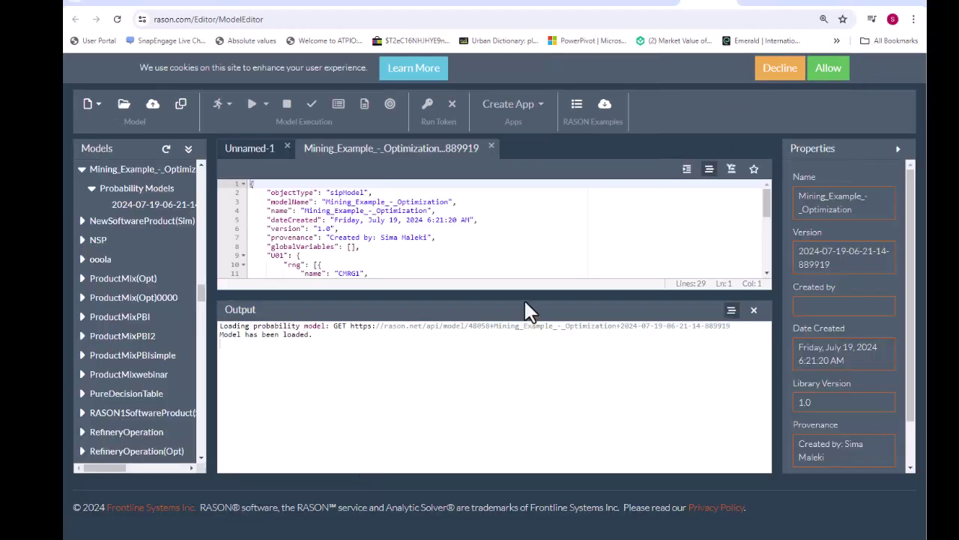
- Enlarge the code area in the RASON web editor to inspect the deployed Mining_Example_-_Optimization probability model, and return to Excel
drag(524, 295, 520, 403)
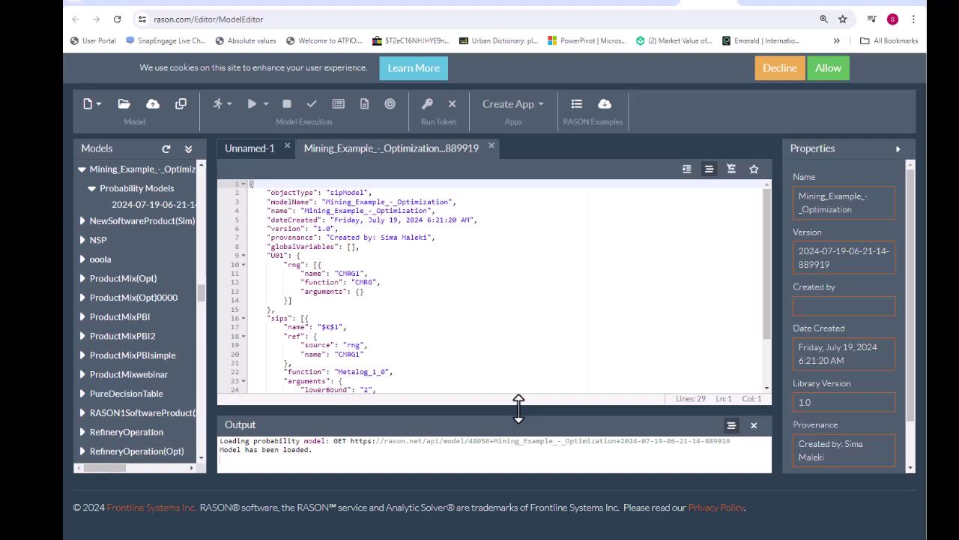
click(523, 275)
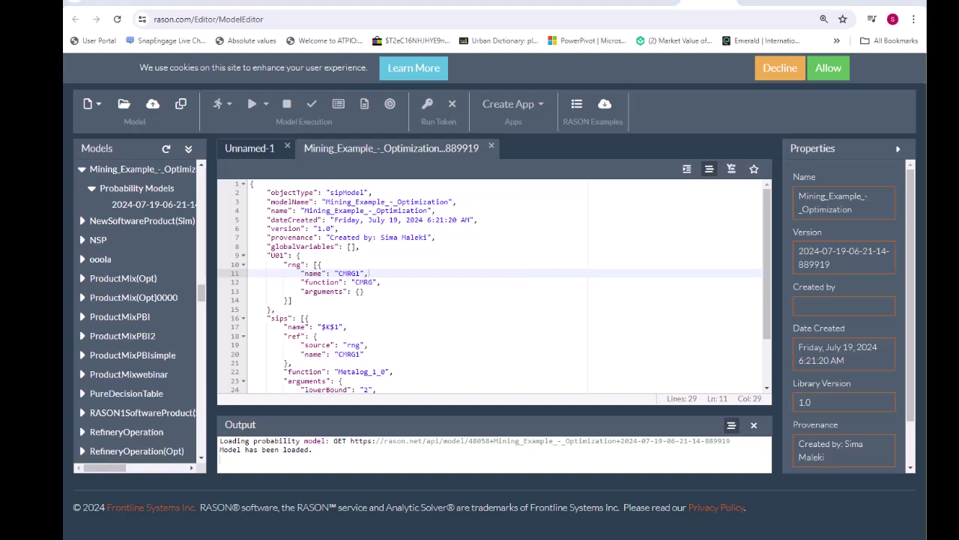
click(300, 524)
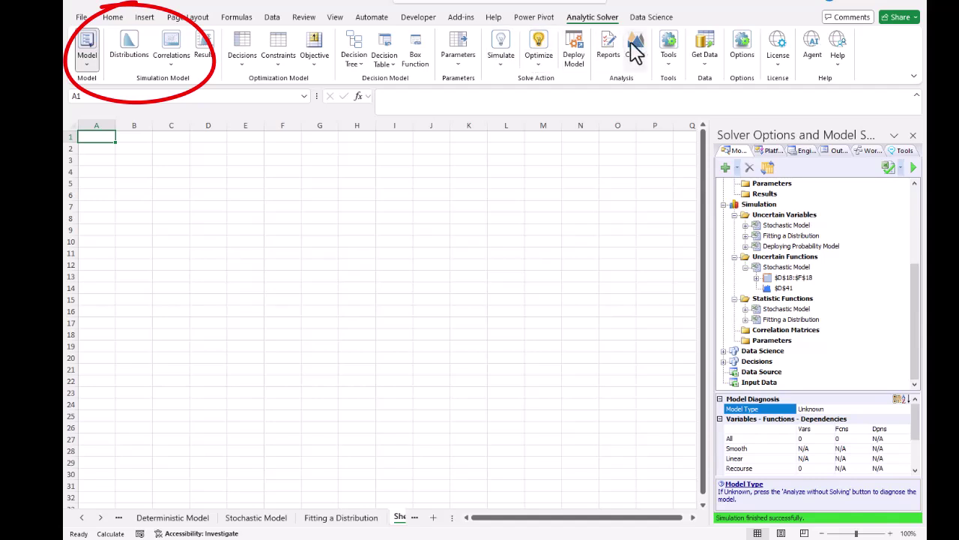
- Import the $K$1 distribution from the Mining_Example_-_Optimization probability model into cell A1 of the empty sheet
click(135, 64)
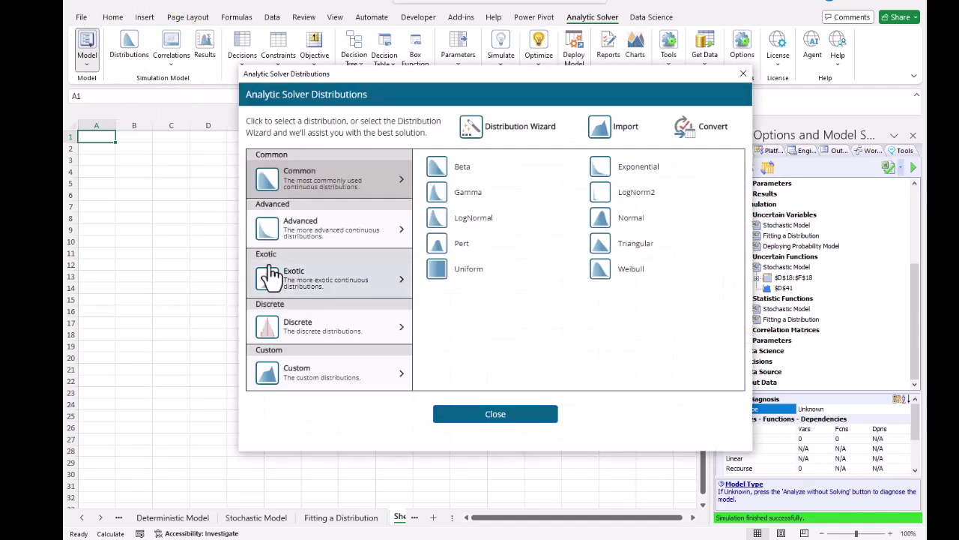
click(619, 134)
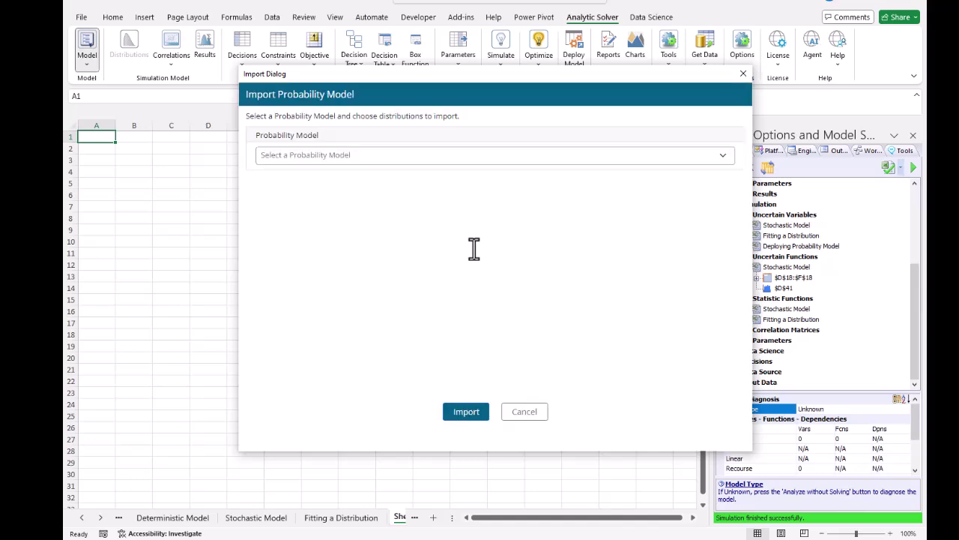
click(651, 157)
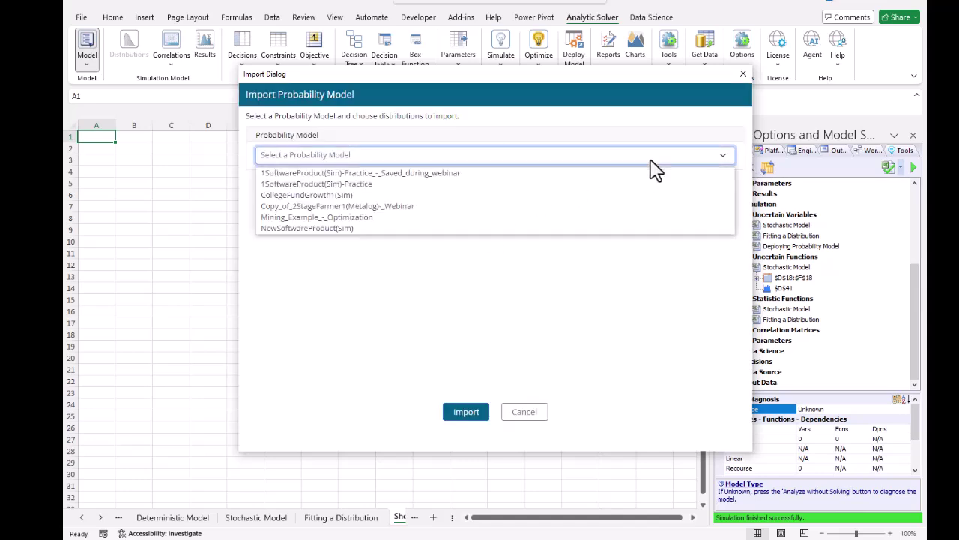
click(469, 217)
click(264, 245)
click(347, 268)
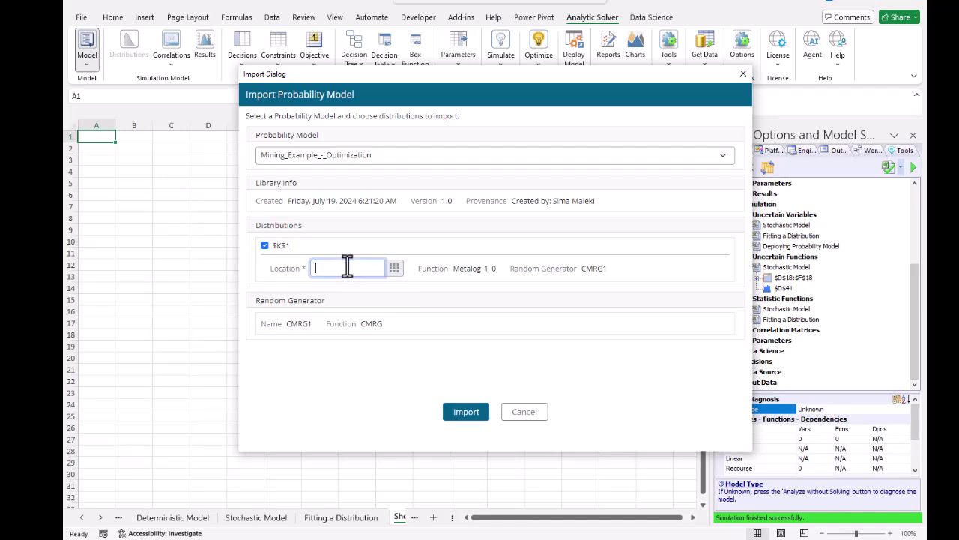
text(A1)
click(466, 412)
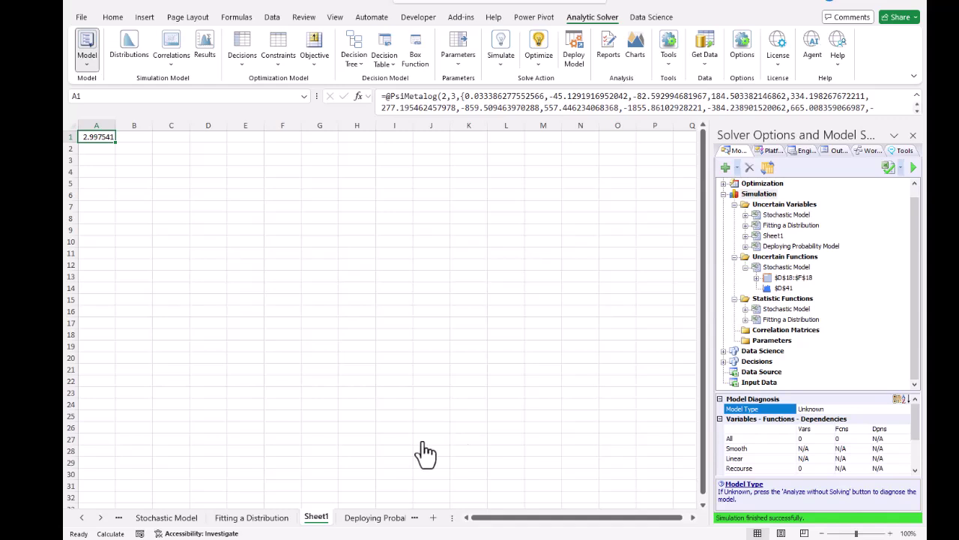
- Examine the uncertain Iron Ore, Copper and Coal yield distributions in D18:F18 of the Stochastic Model sheet
click(166, 517)
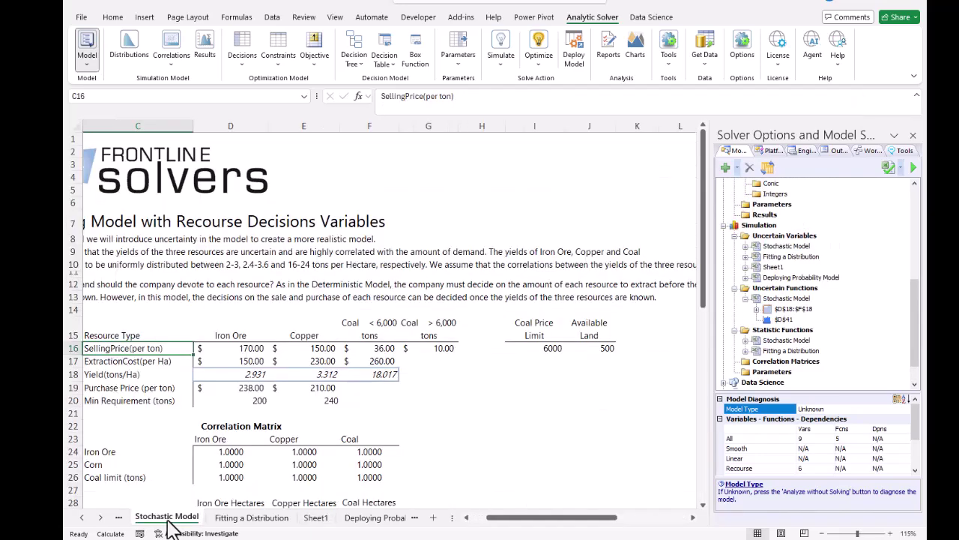
drag(571, 517, 505, 518)
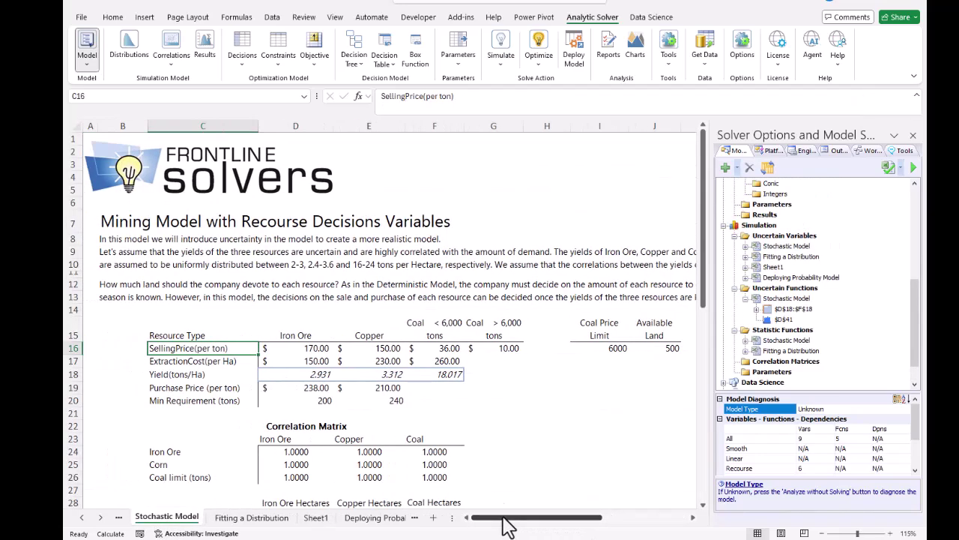
click(600, 401)
scroll(481, 375, down, 3)
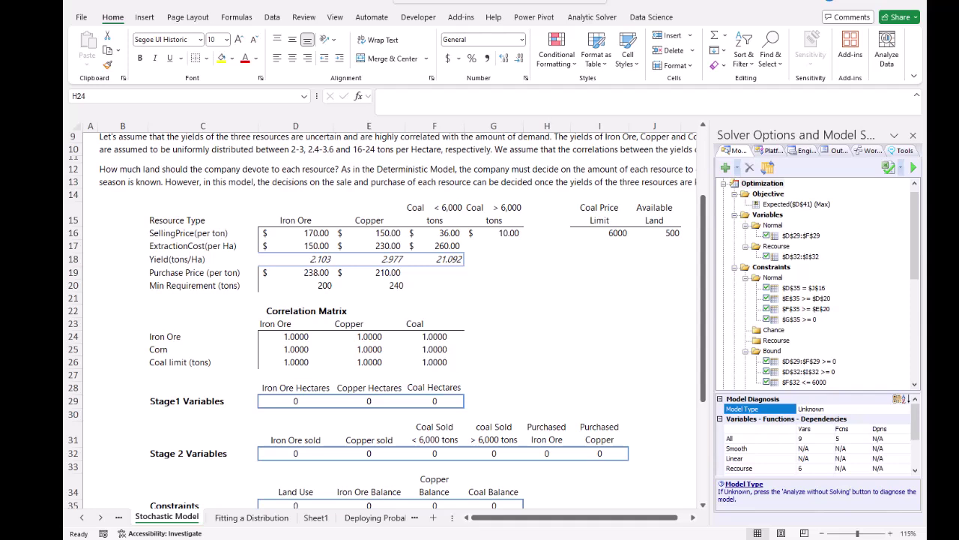
click(305, 257)
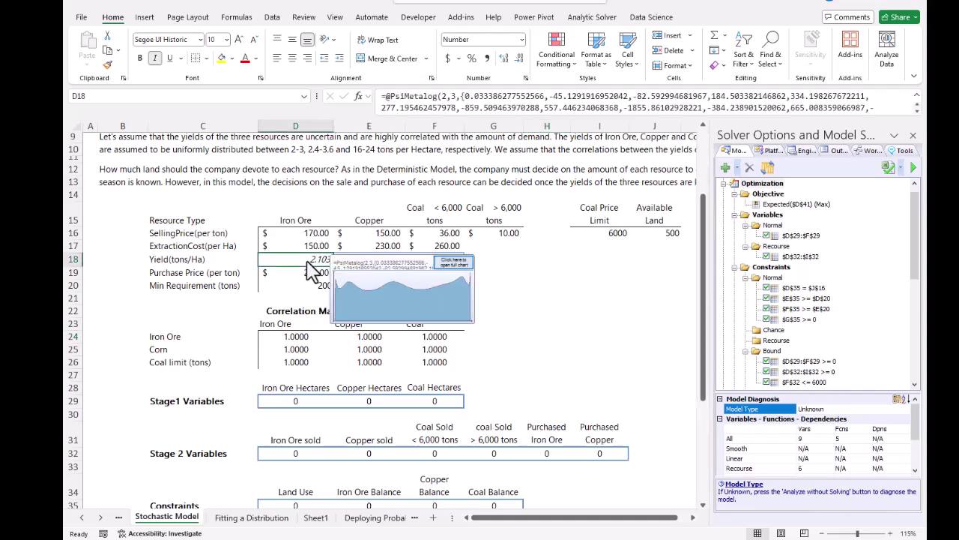
click(516, 342)
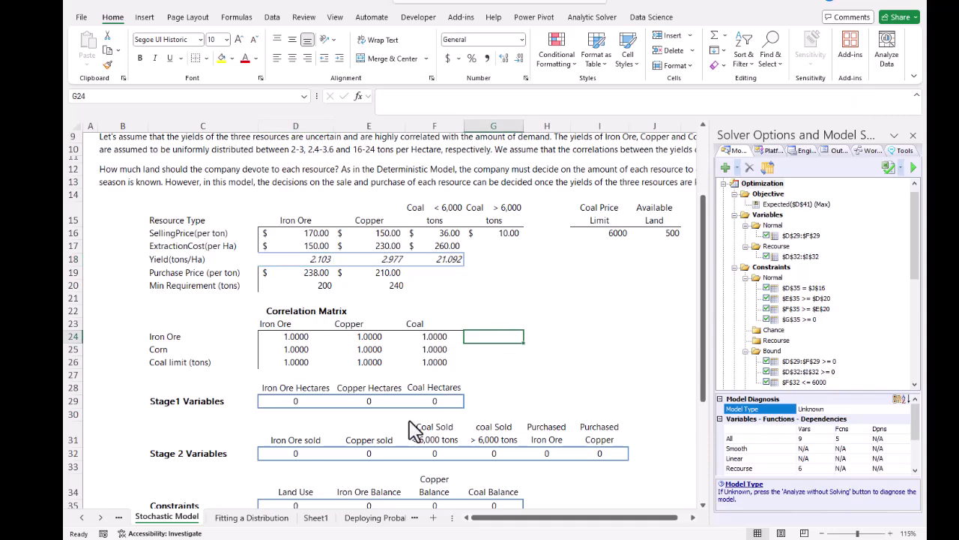
click(366, 262)
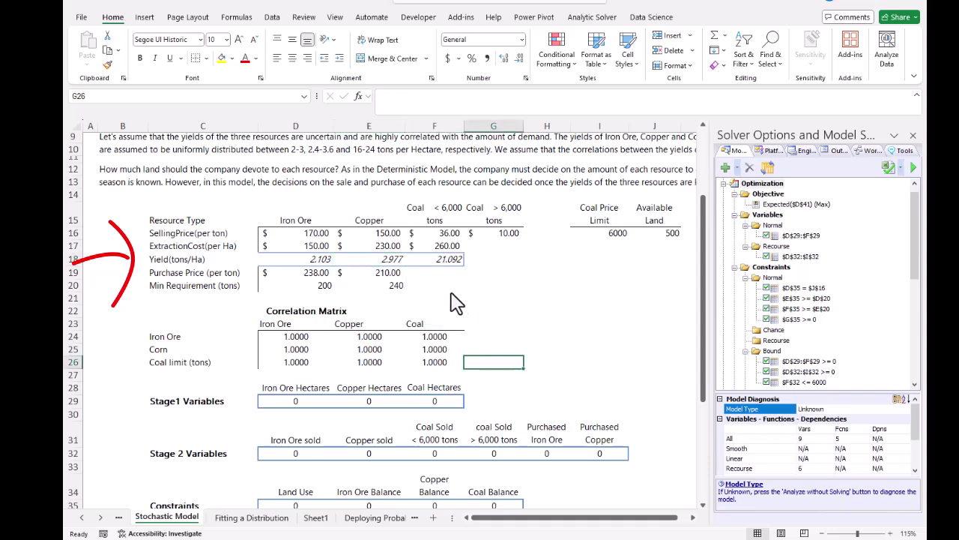
click(444, 260)
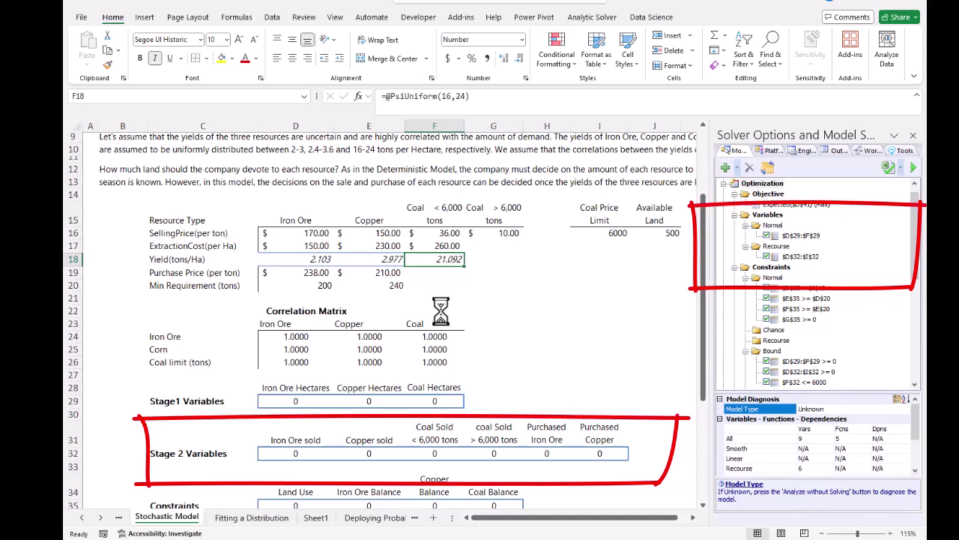
- Examine the recourse variables $D$32:$I$32, the Recourse decision type and the expected-value objective $D$41 of the stochastic model
click(803, 257)
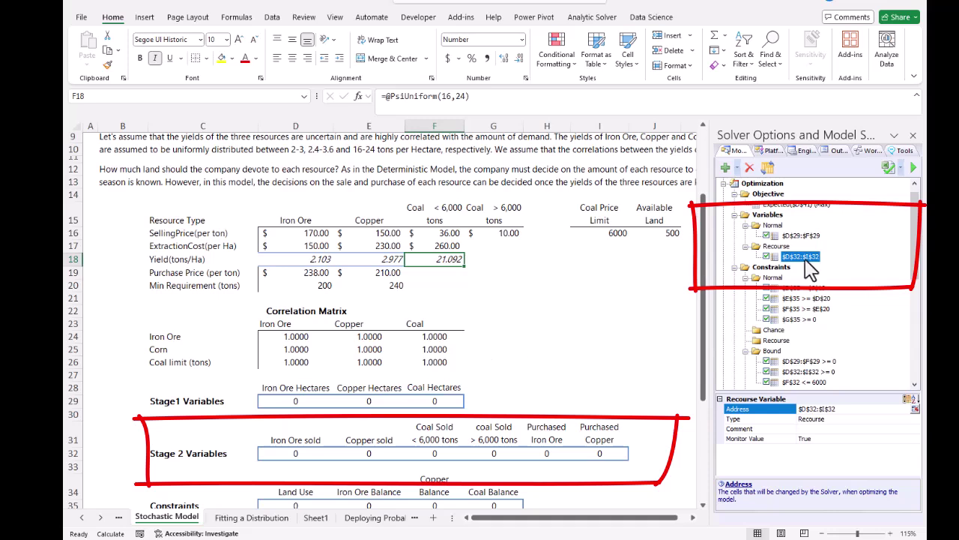
click(592, 16)
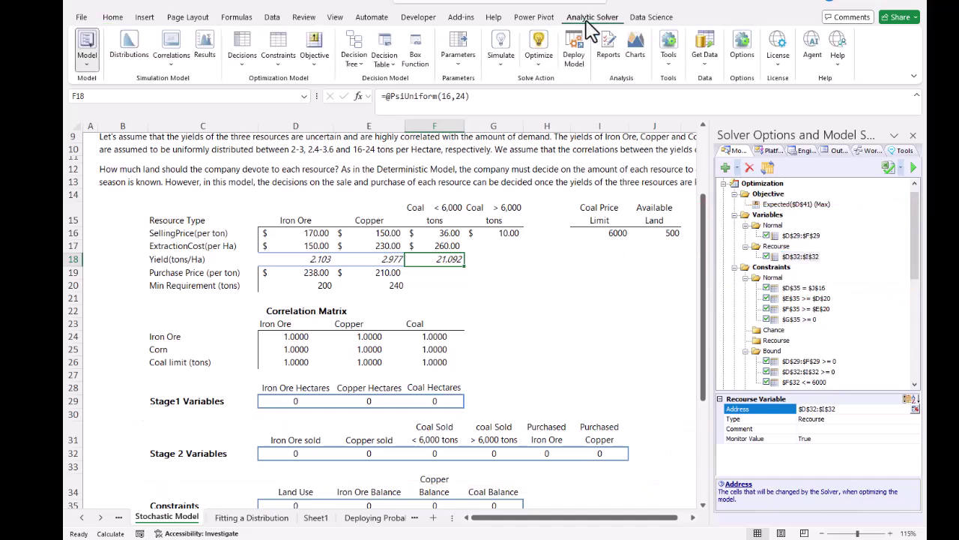
click(241, 57)
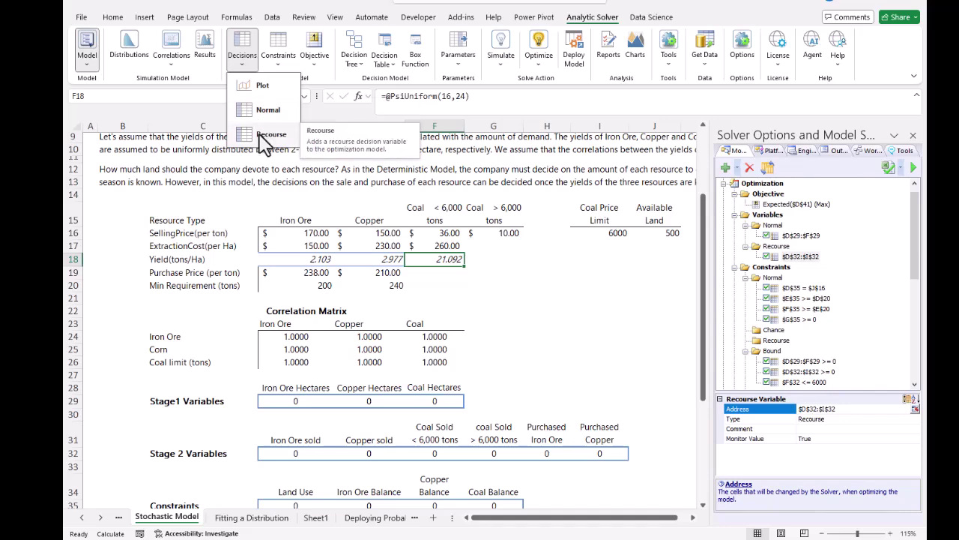
key(Escape)
scroll(327, 402, down, 3)
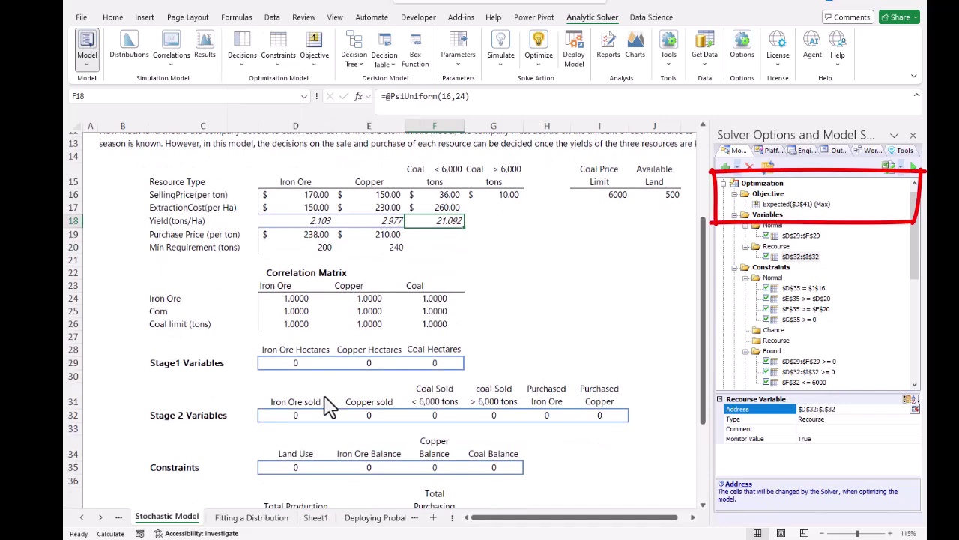
click(798, 207)
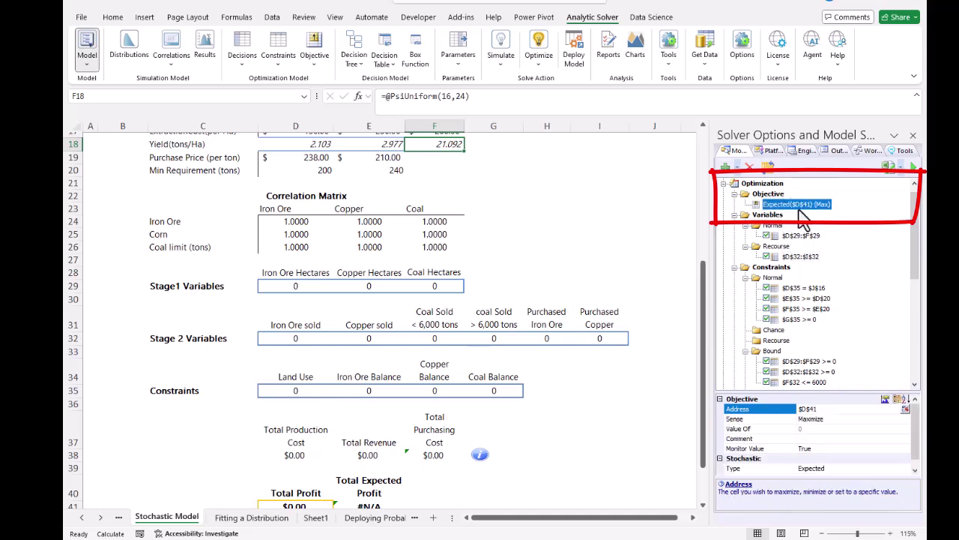
scroll(417, 440, down, 1)
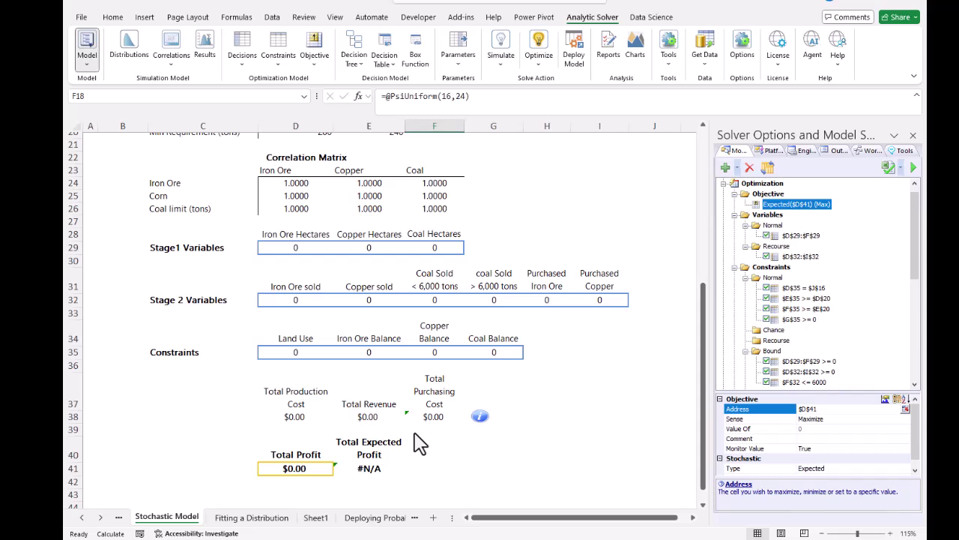
- Optimize the stochastic mining model, continuing through the Guided Mode dialogs until the solver result is accepted
click(574, 406)
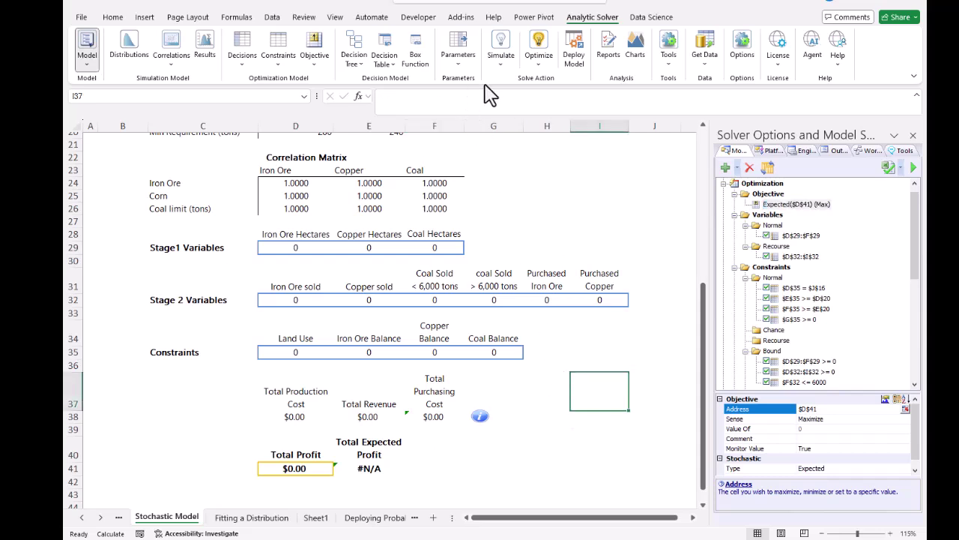
click(543, 55)
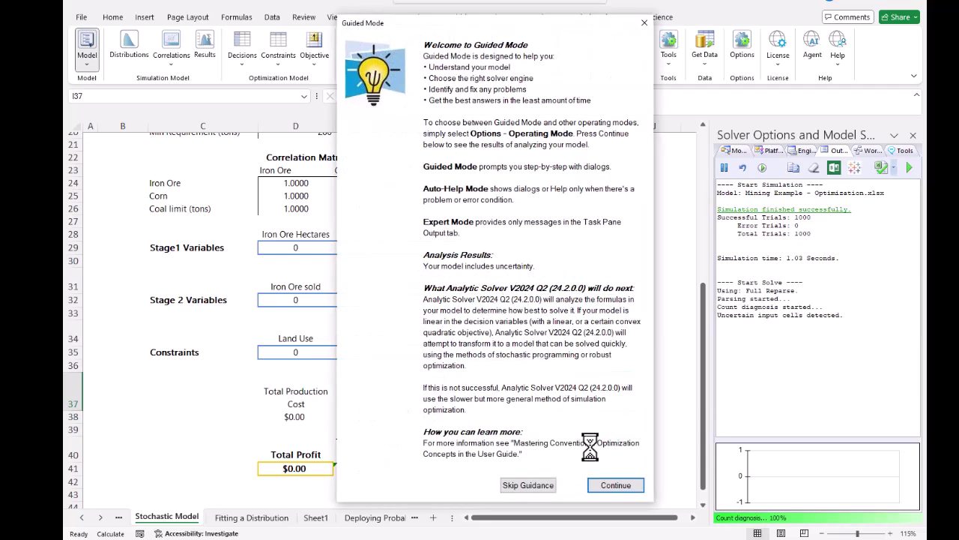
click(616, 485)
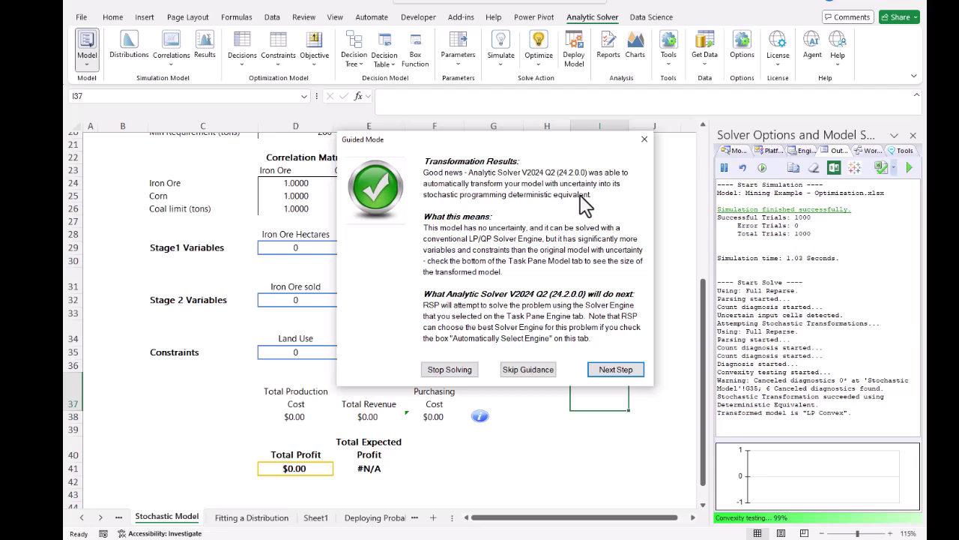
click(616, 368)
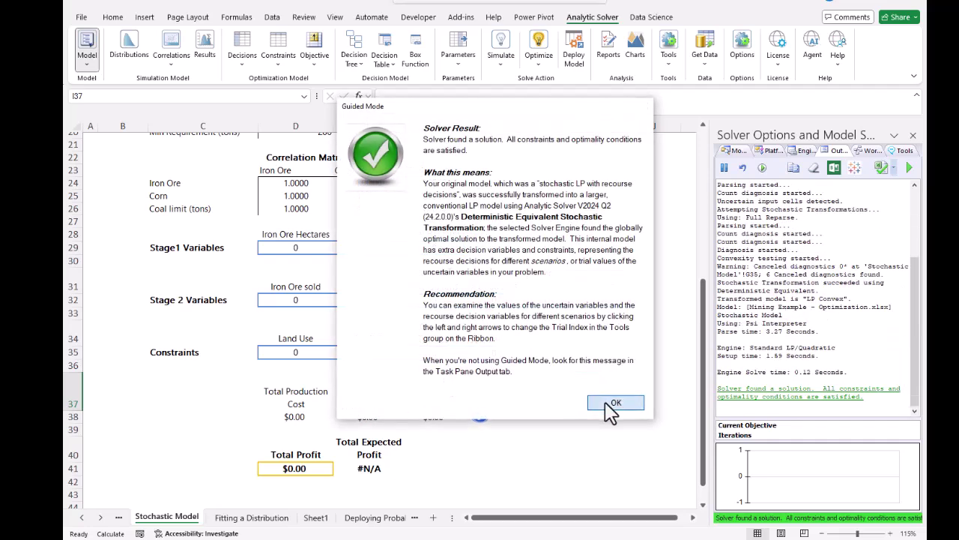
click(613, 405)
- Step the displayed trial forward to 13 to examine the Stage 2 recourse decisions and profit across scenarios
key(Up)
key(Up)
key(Up)
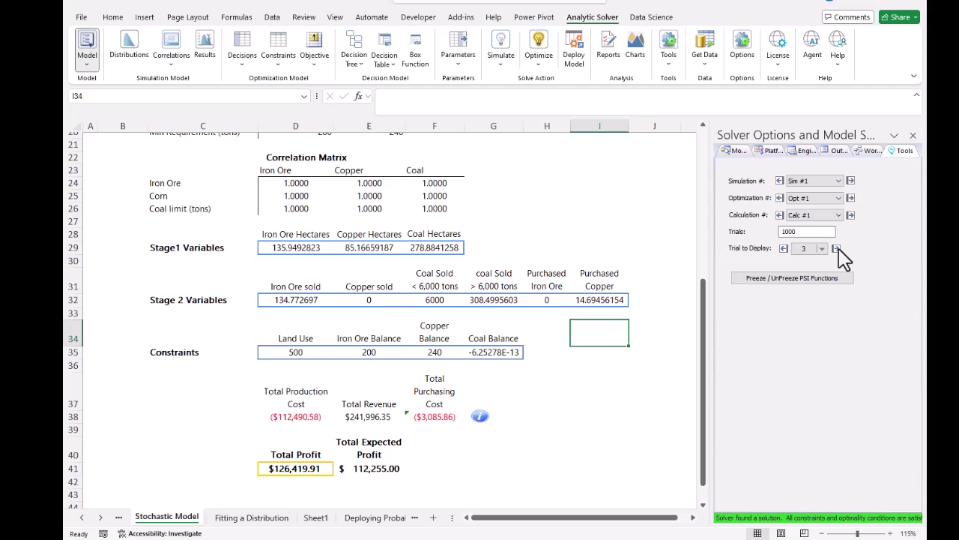
click(838, 249)
click(838, 249)
click(837, 249)
click(837, 248)
click(838, 249)
click(837, 249)
click(838, 249)
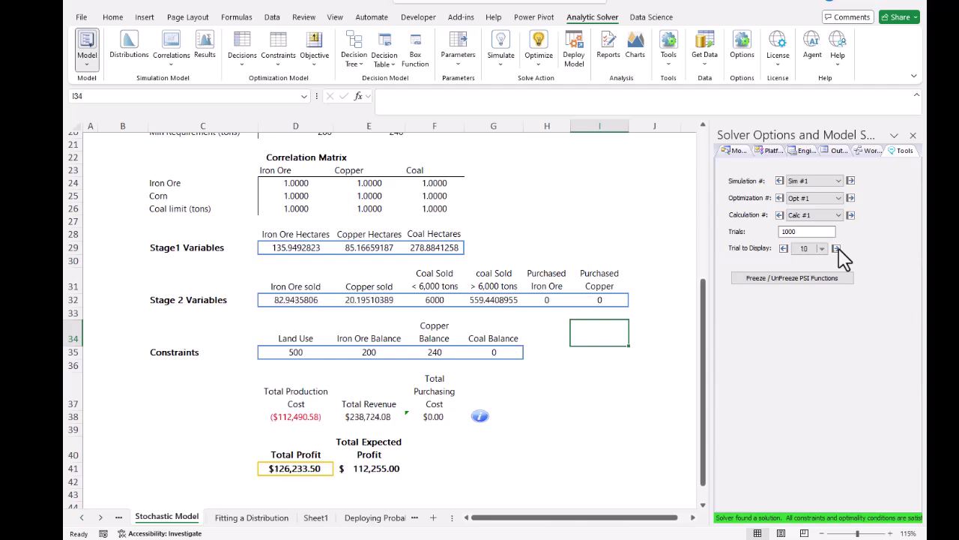
click(837, 249)
click(838, 248)
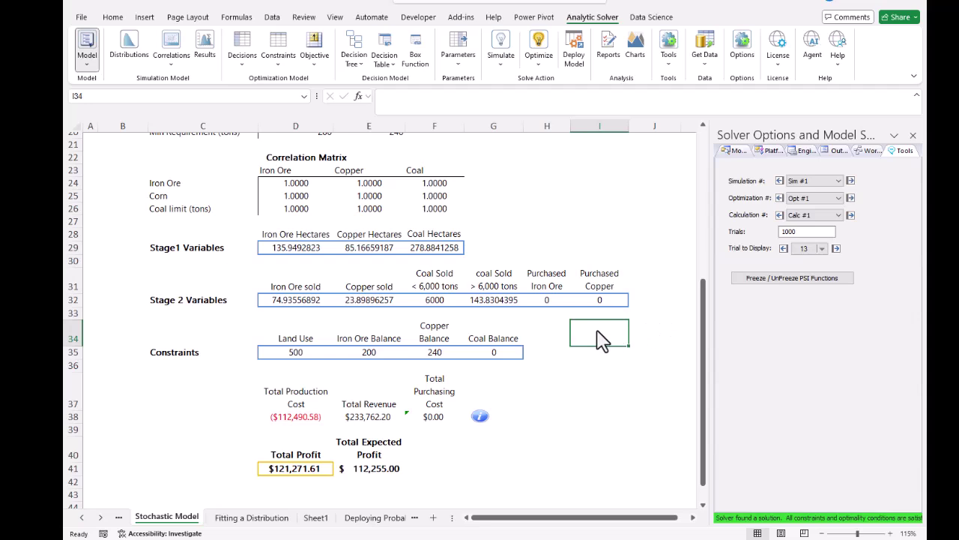
click(613, 251)
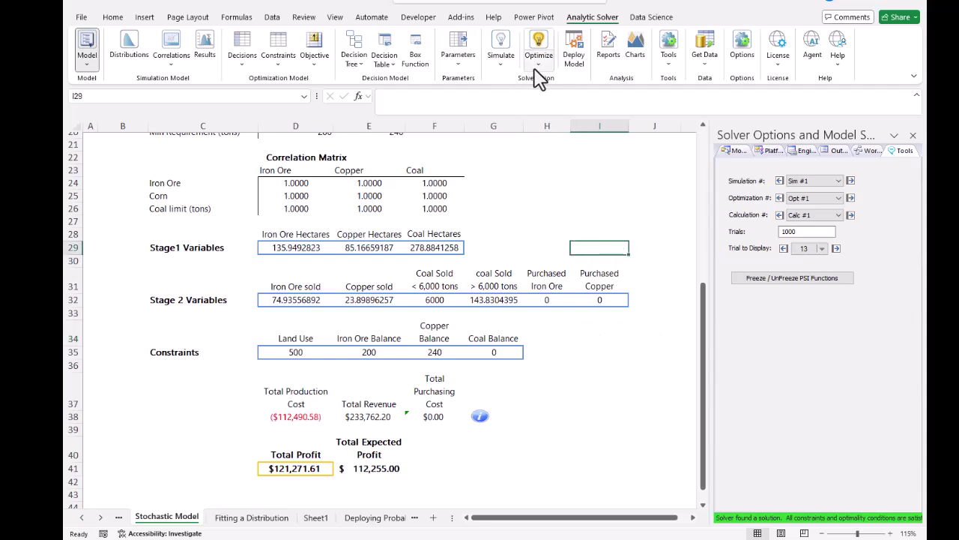
click(536, 74)
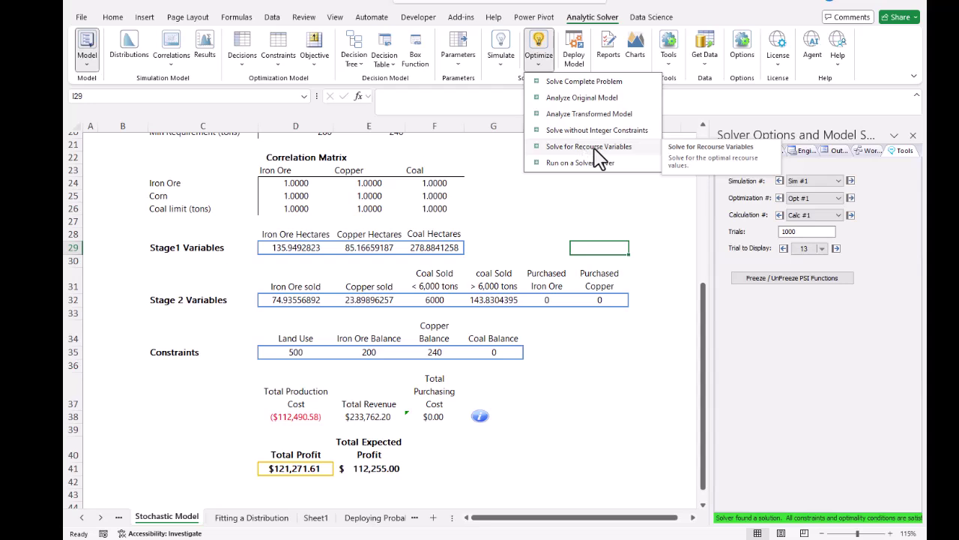
click(619, 352)
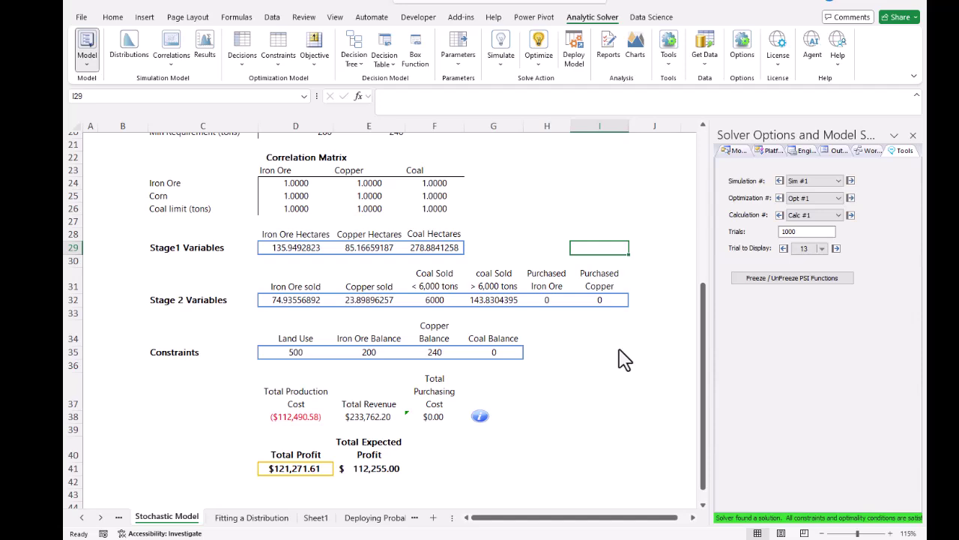
- Solve for the recourse variables with the Iron Ore, Copper and Coal yields in D18:F18 fixed at 2.5, 3 and 22
scroll(634, 287, up, 3)
drag(288, 220, 425, 228)
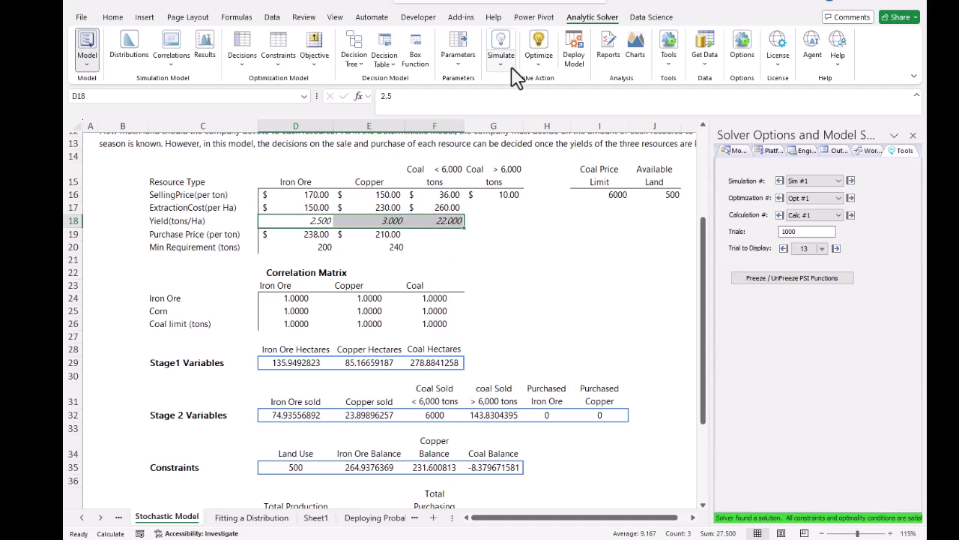
click(536, 63)
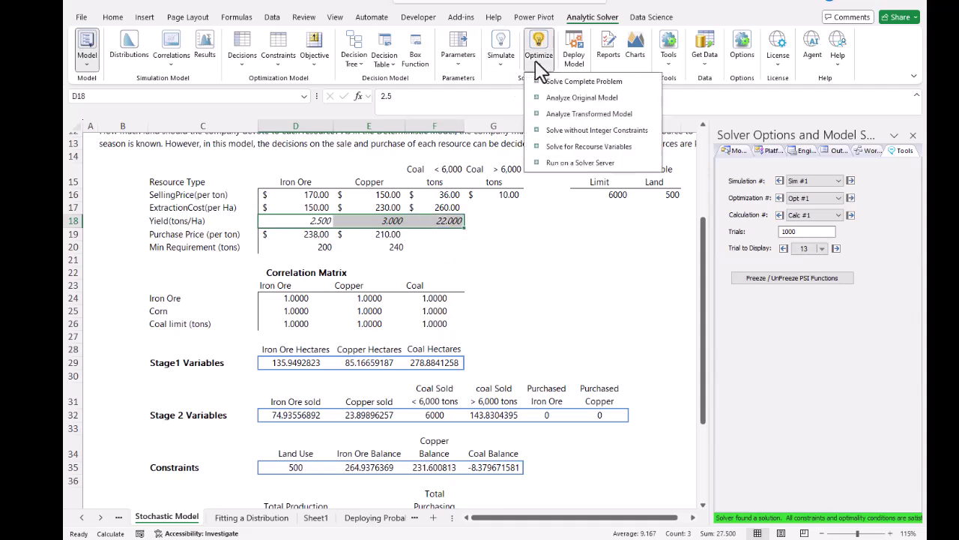
click(572, 147)
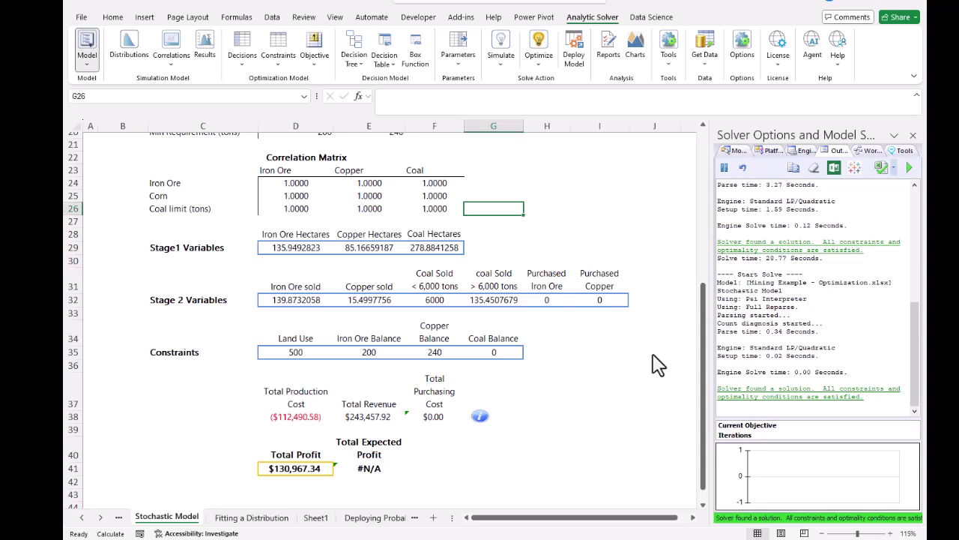
- Switch to the FrontlineSolvers YouTube channel in the browser and browse the videos in its Educational Webinars playlist
click(379, 538)
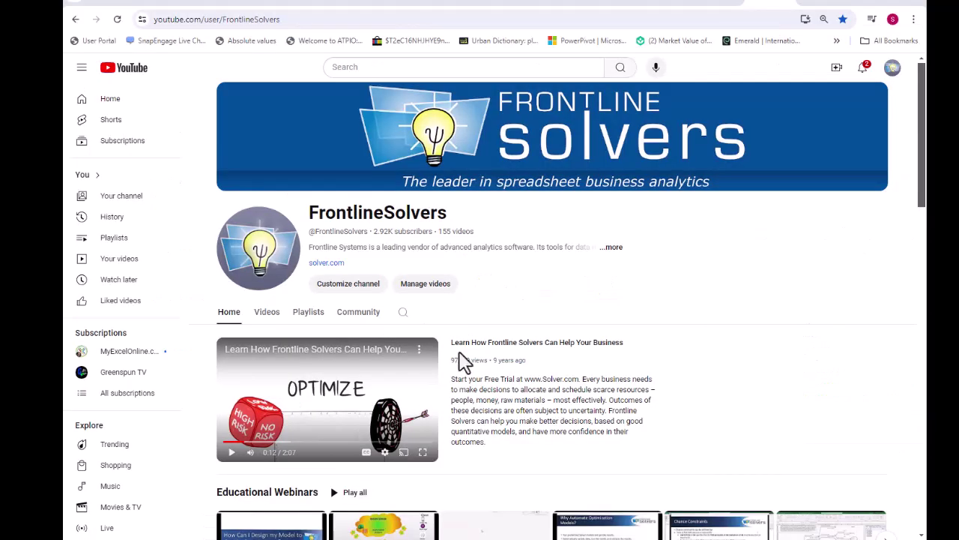
click(269, 496)
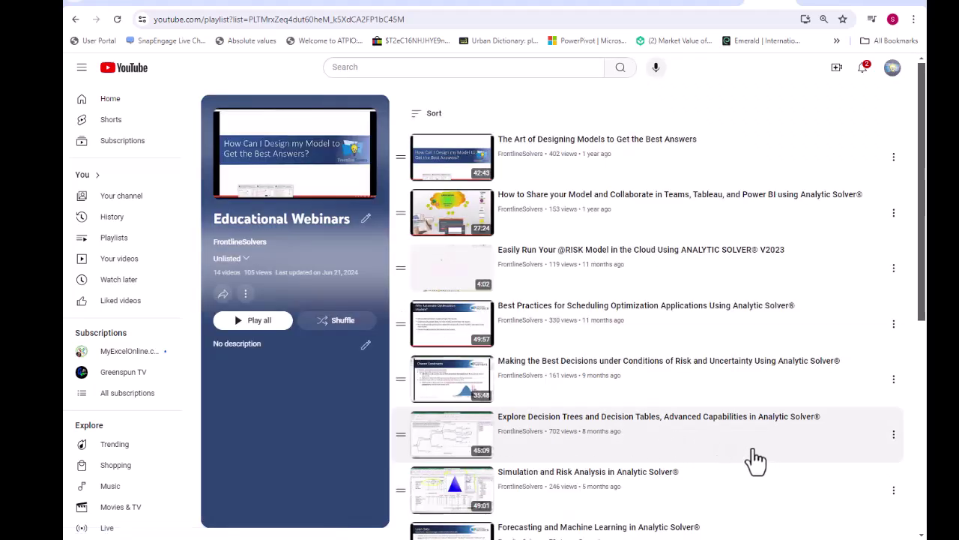
scroll(753, 459, down, 2)
scroll(742, 458, down, 2)
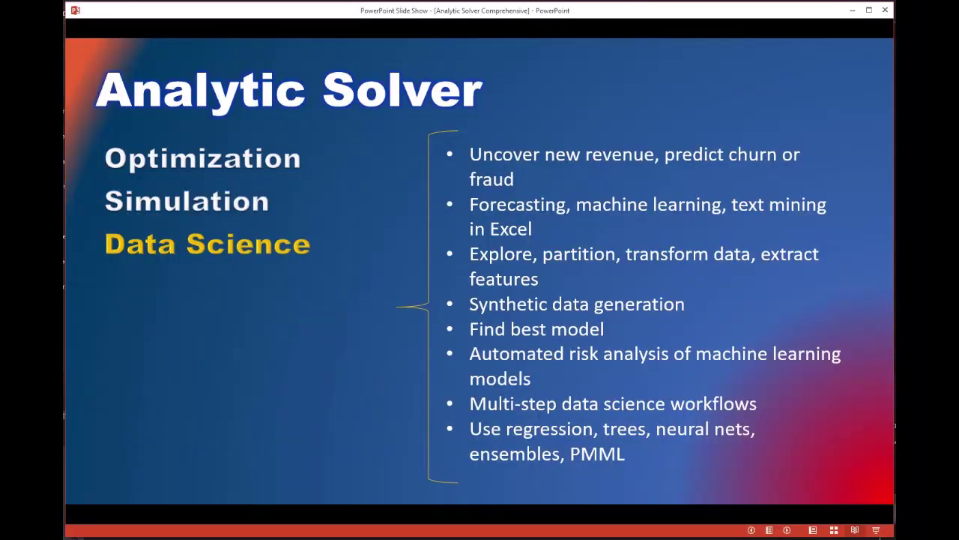
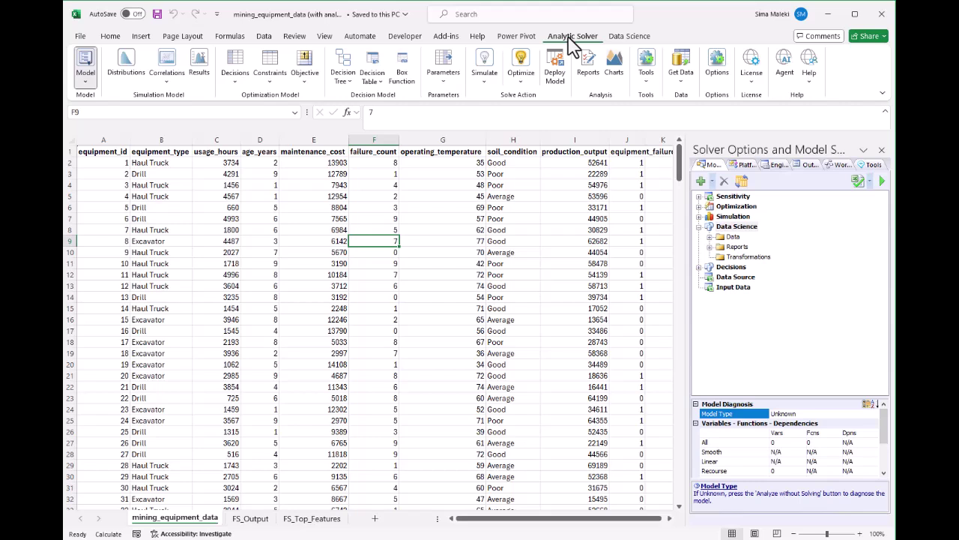
- Look over the columns of the mining equipment dataset, including failure_count and the equipment_failure target
click(371, 152)
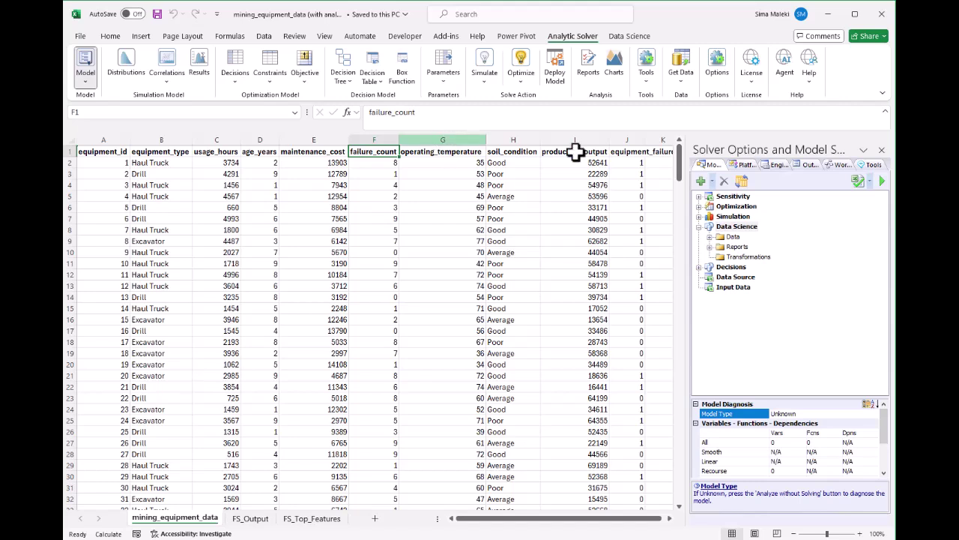
click(639, 153)
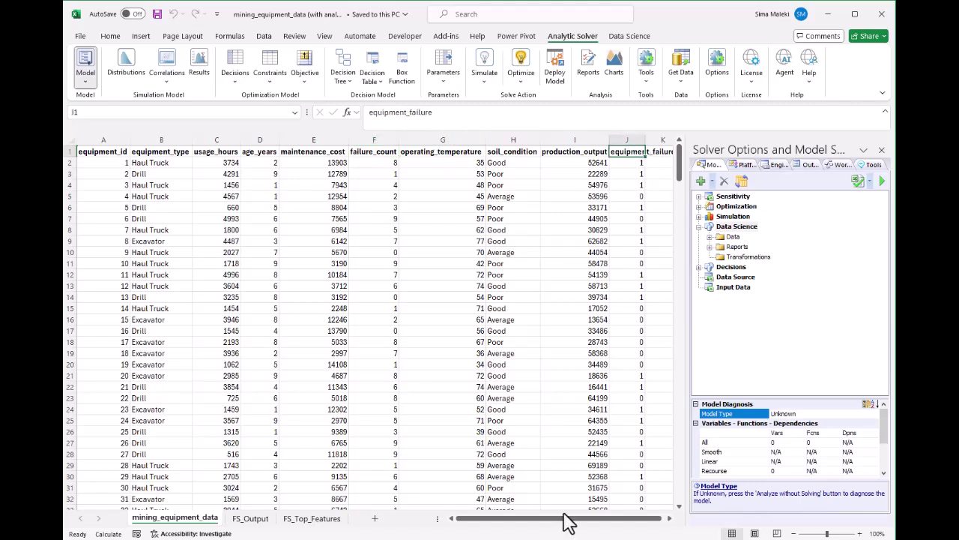
drag(565, 518, 567, 519)
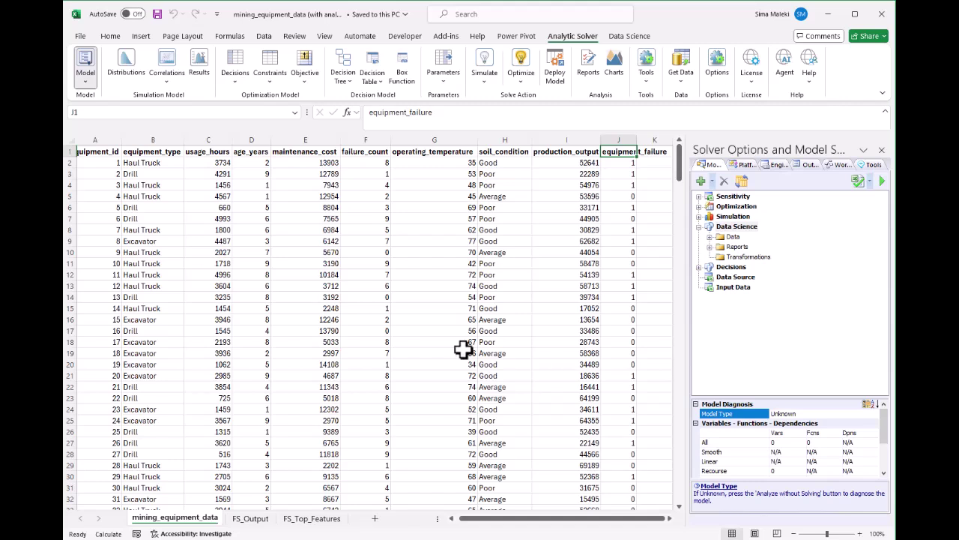
scroll(498, 356, left, 1)
click(259, 364)
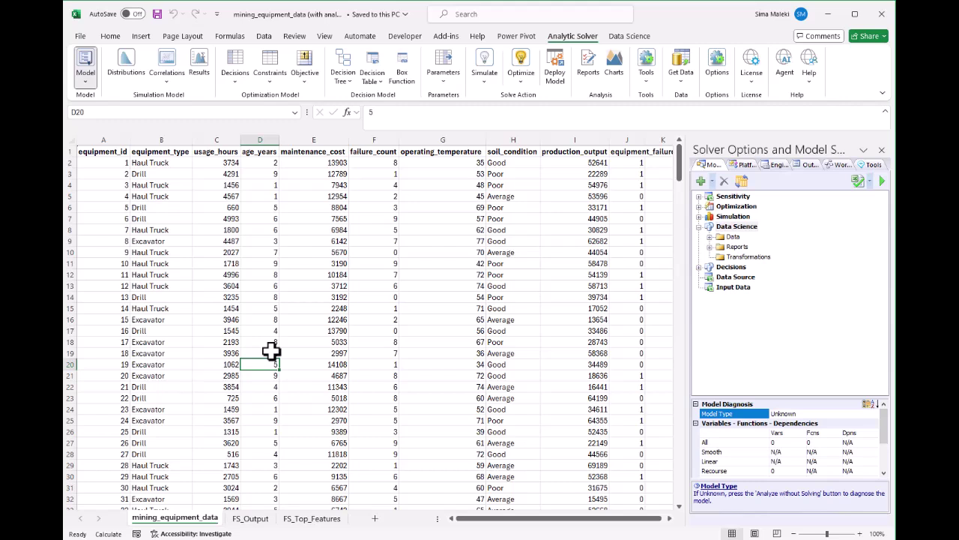
click(277, 305)
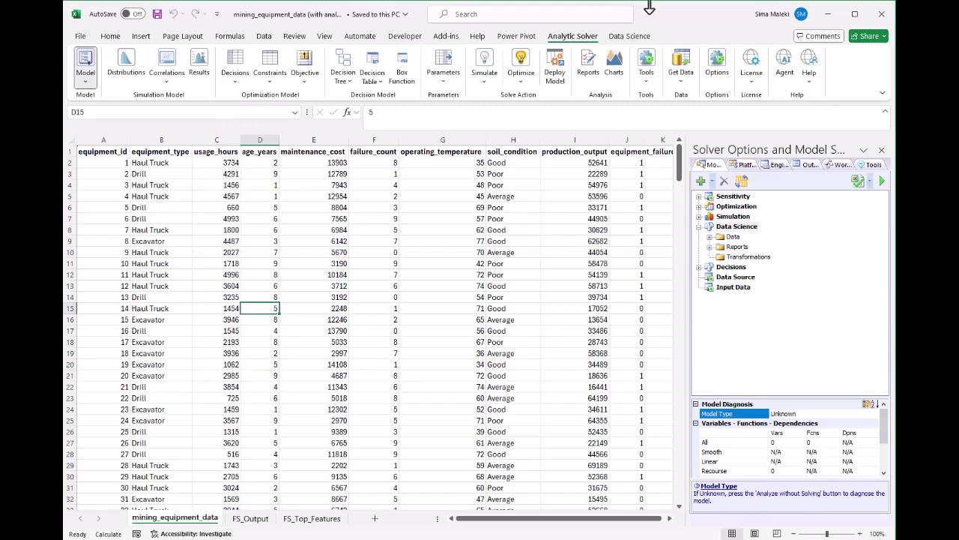
- Start Feature Selection on the mining equipment data with equipment_failure as categorical output, keeping the Chi-squared, Cramer's V, Mutual information and Gain ratio measures
click(628, 37)
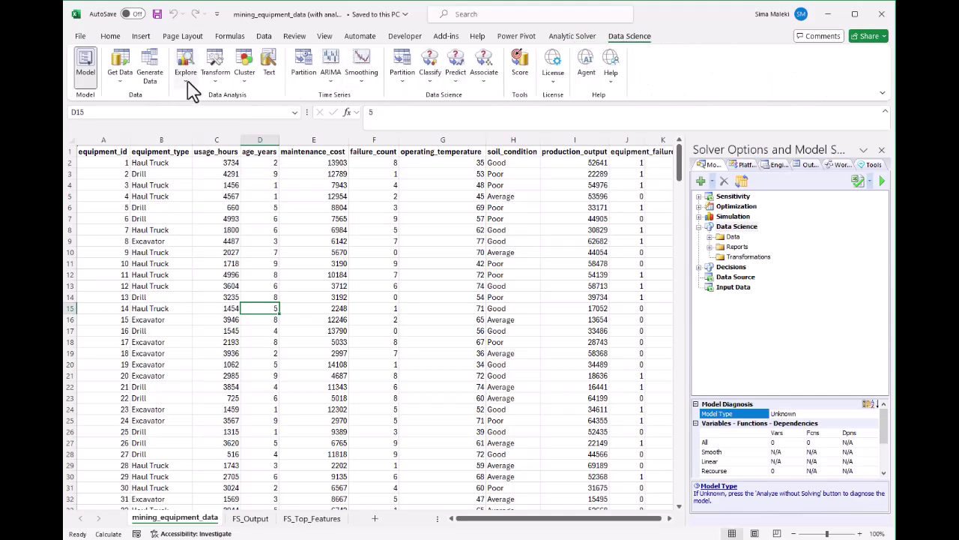
click(188, 78)
click(227, 149)
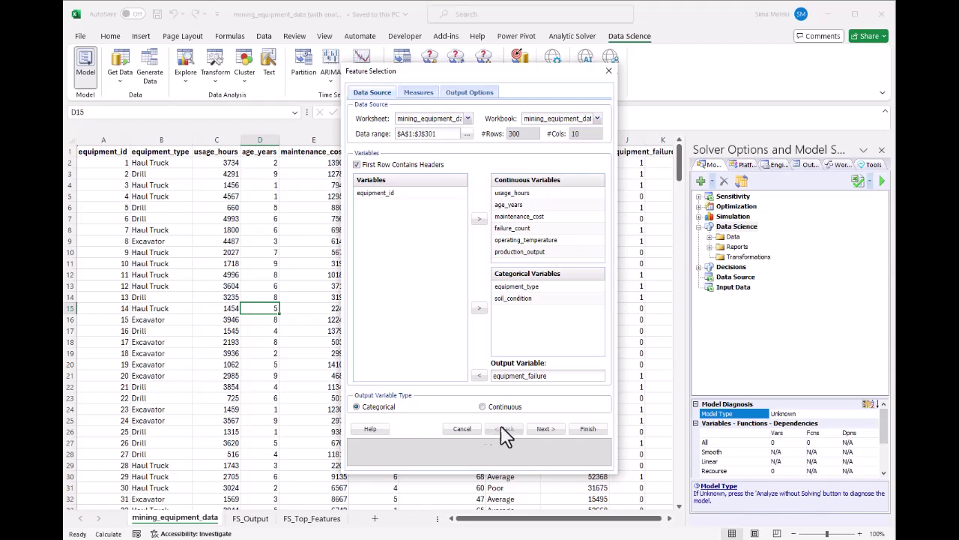
click(545, 429)
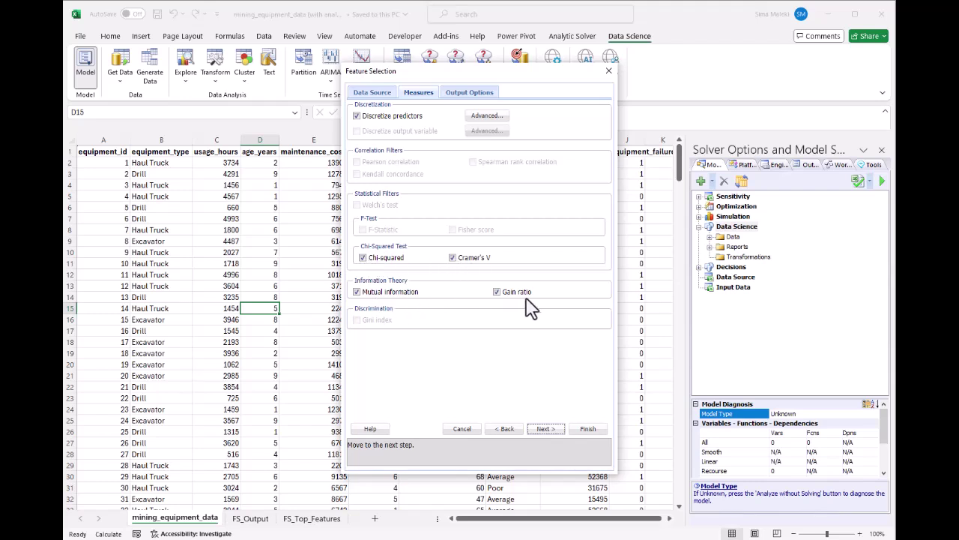
click(544, 430)
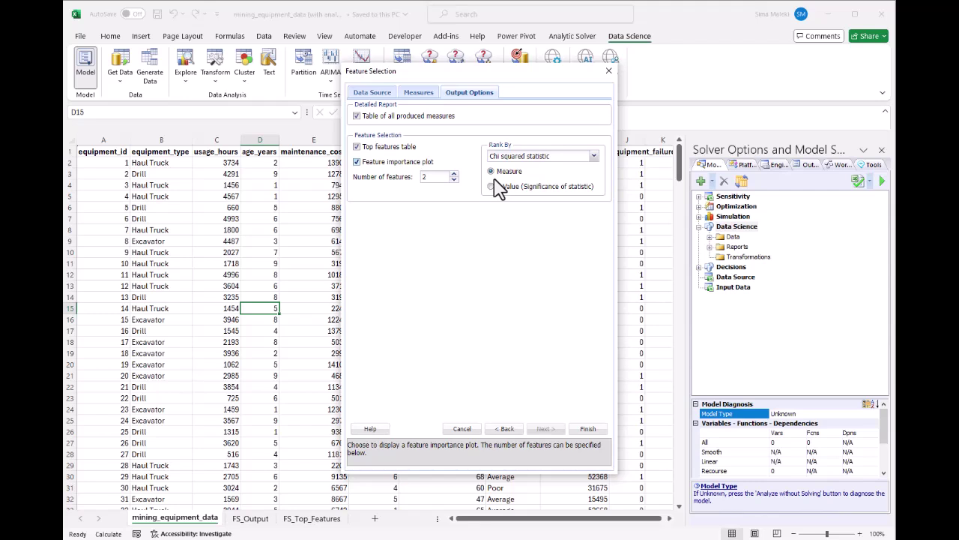
- Set the number of features to 8, ranked by Chi squared statistic, and run the feature selection
click(453, 175)
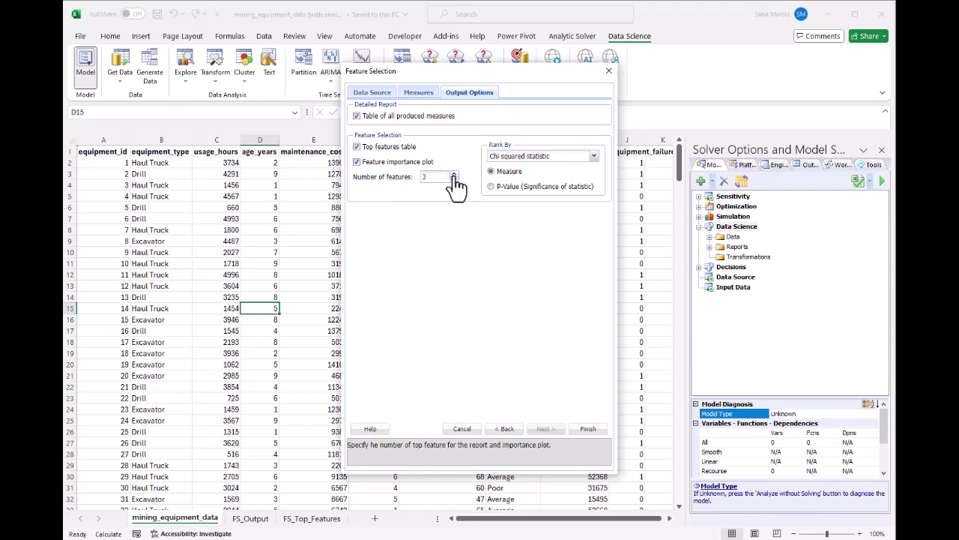
click(453, 174)
click(454, 175)
click(453, 175)
click(591, 157)
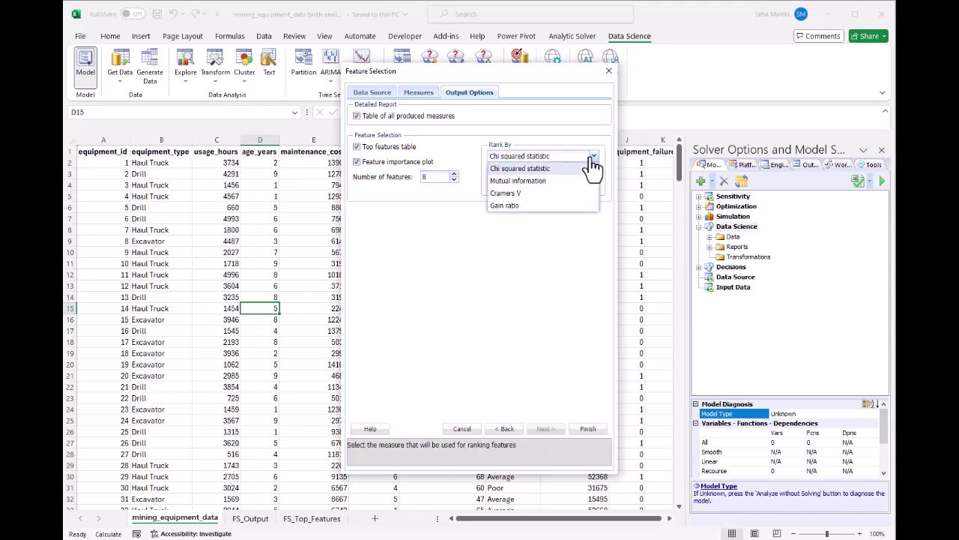
click(529, 170)
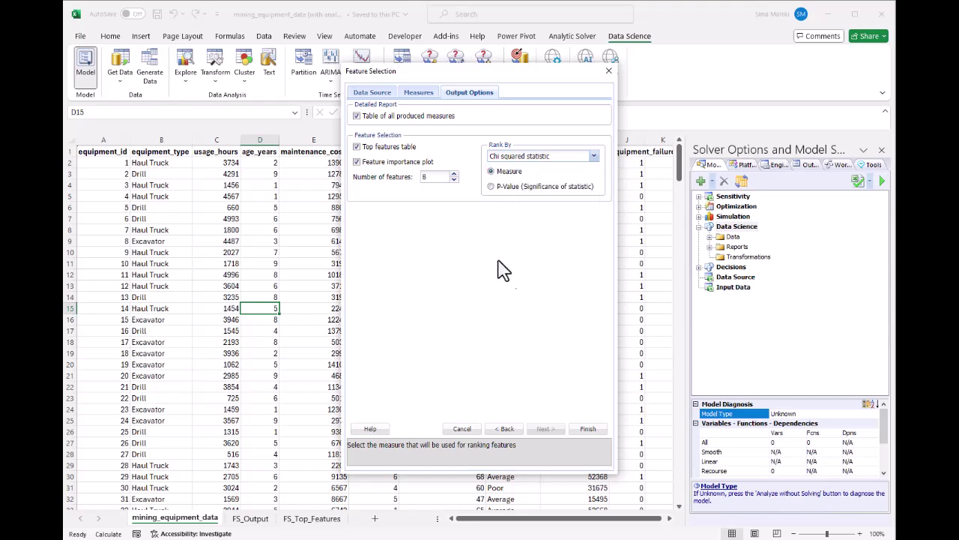
click(586, 430)
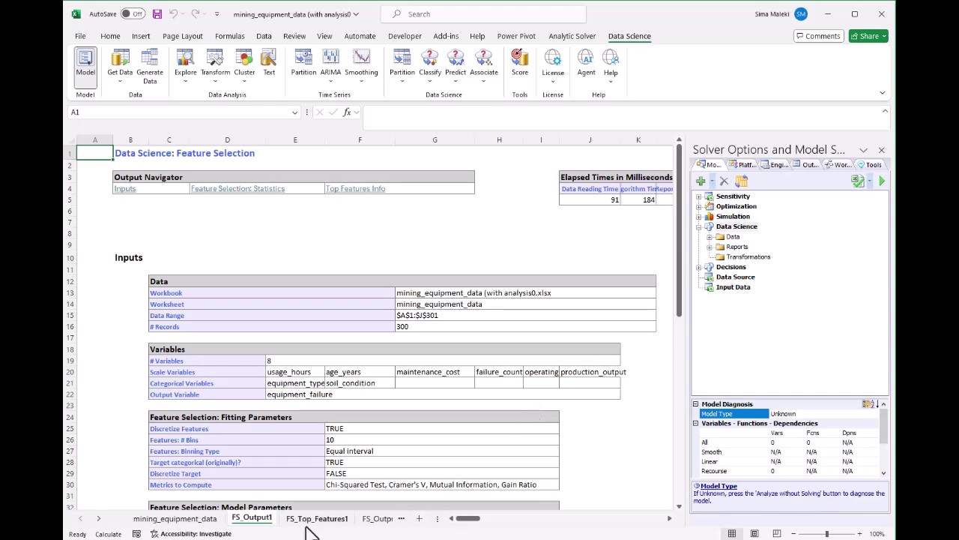
- Examine the feature importance plot of the FS_Top_Features1 sheet and close it
click(307, 520)
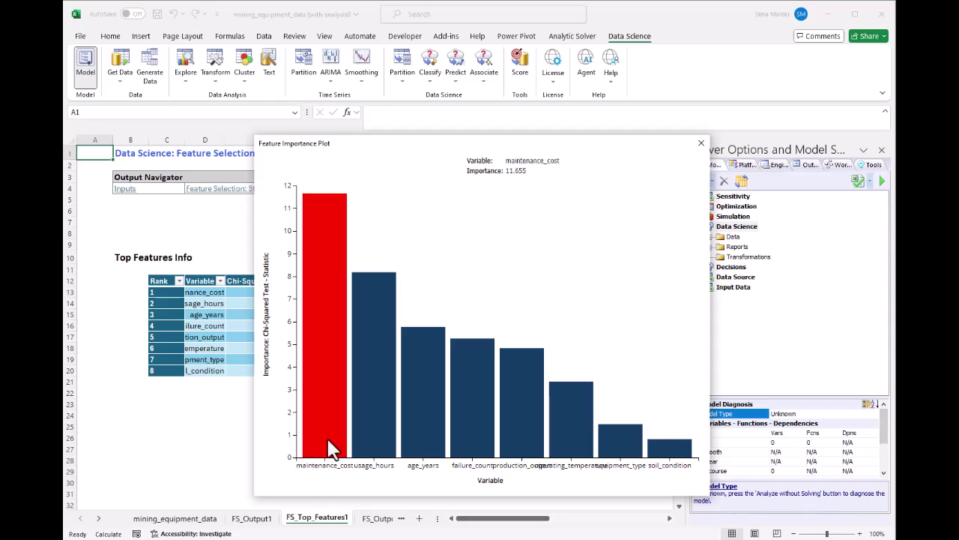
mouse_move(353, 449)
mouse_move(431, 452)
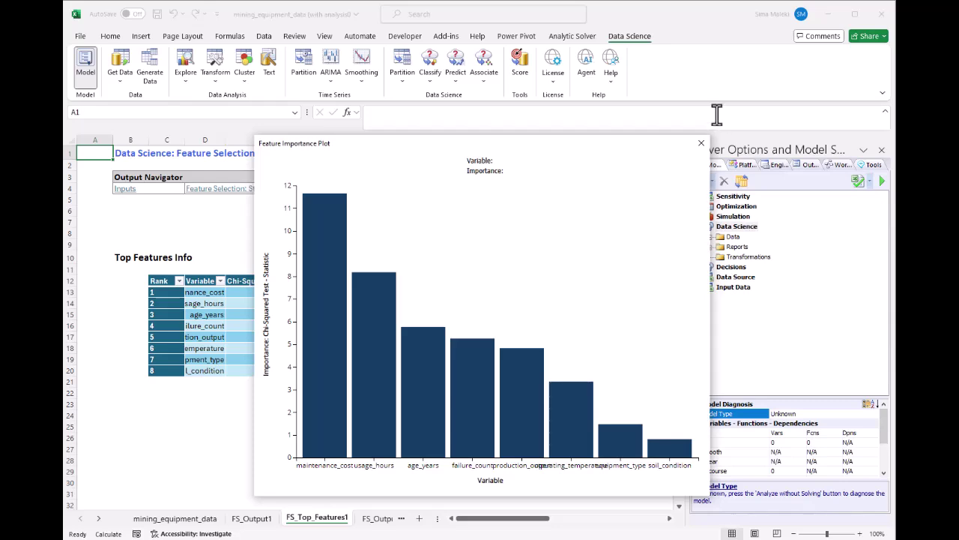
click(701, 143)
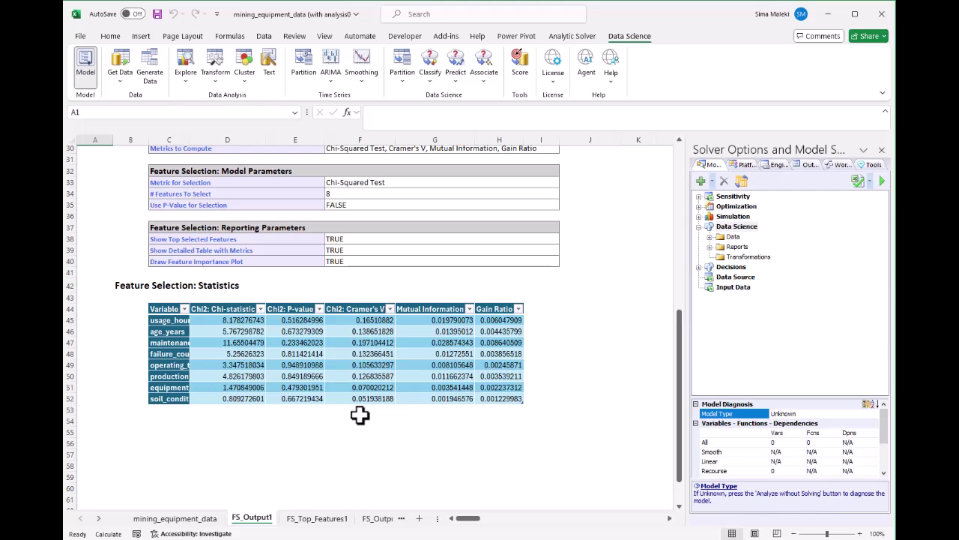
- Sort the FS_Output1 statistics table by Mutual Information from largest to smallest and widen the Variable column to fit its names
scroll(359, 416, down, 5)
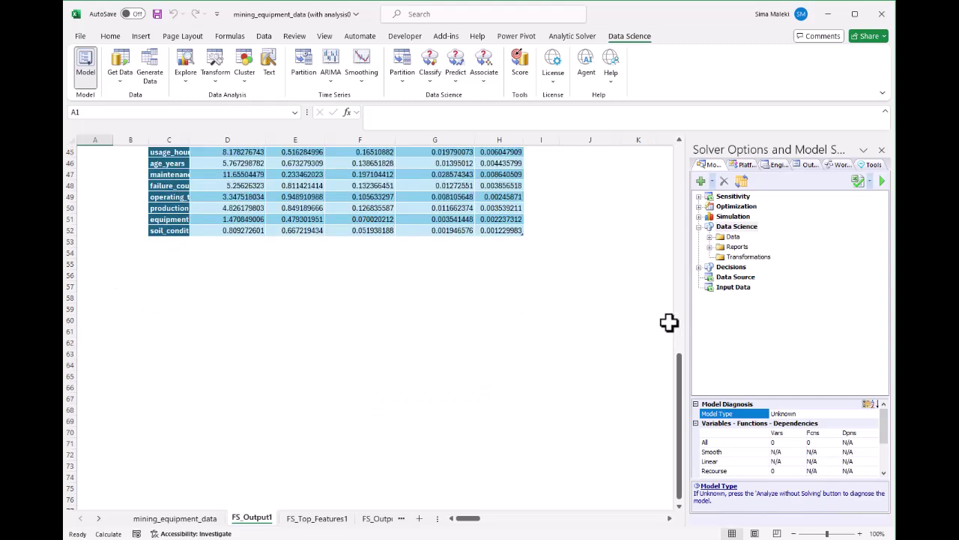
scroll(272, 327, up, 5)
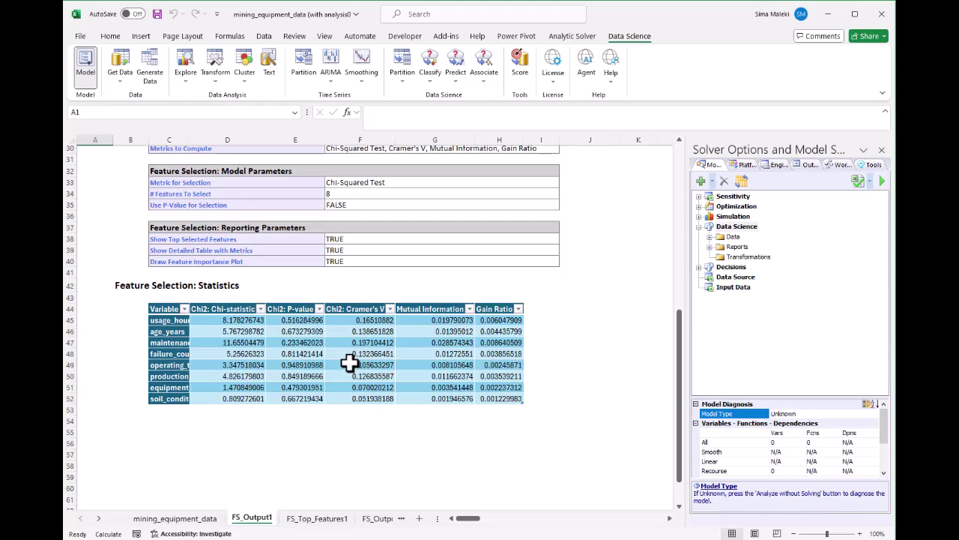
click(469, 309)
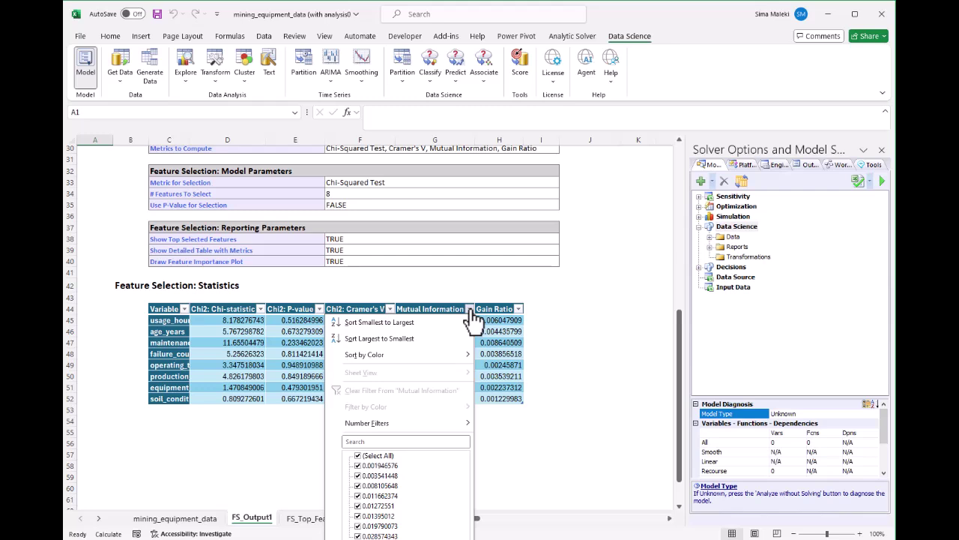
click(431, 338)
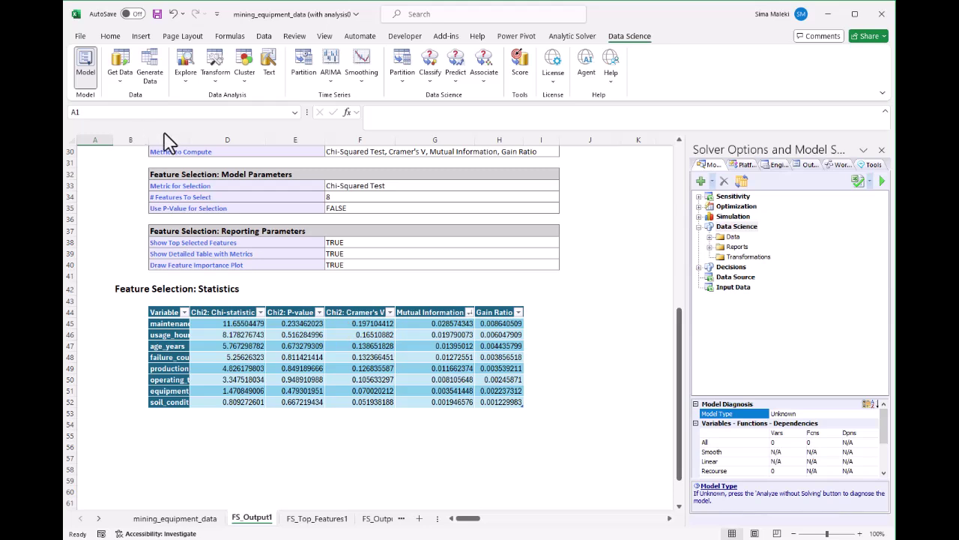
double_click(190, 139)
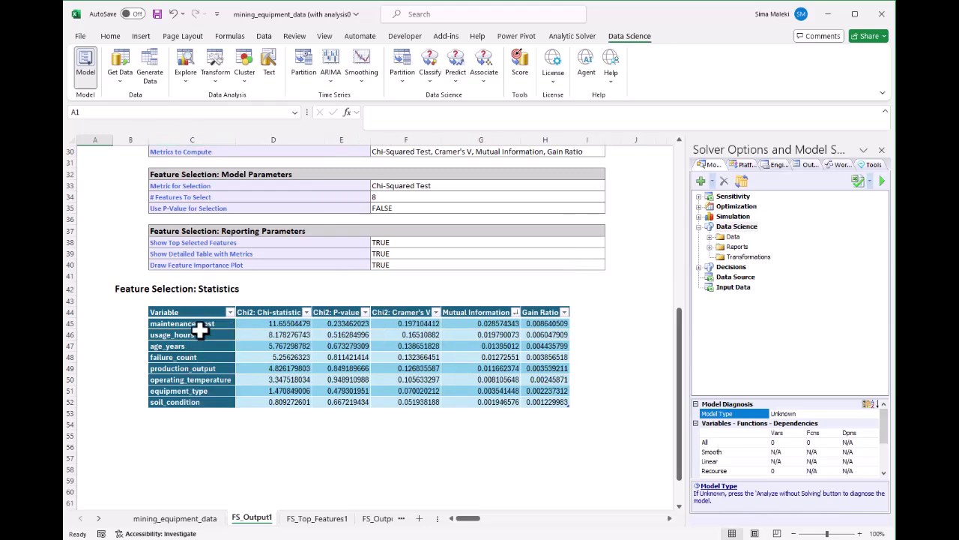
- Review the maintenance_cost, usage_hours and age_years entries in the feature statistics table
click(200, 324)
click(200, 336)
click(198, 346)
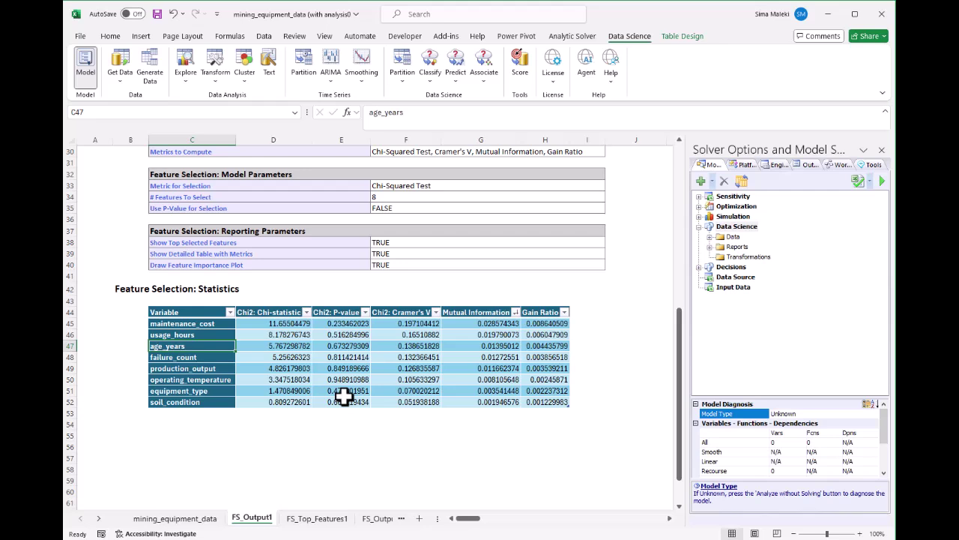
- Start Find Best Model classification on the mining_equipment_data sheet and assign equipment_failure as the output variable
click(430, 69)
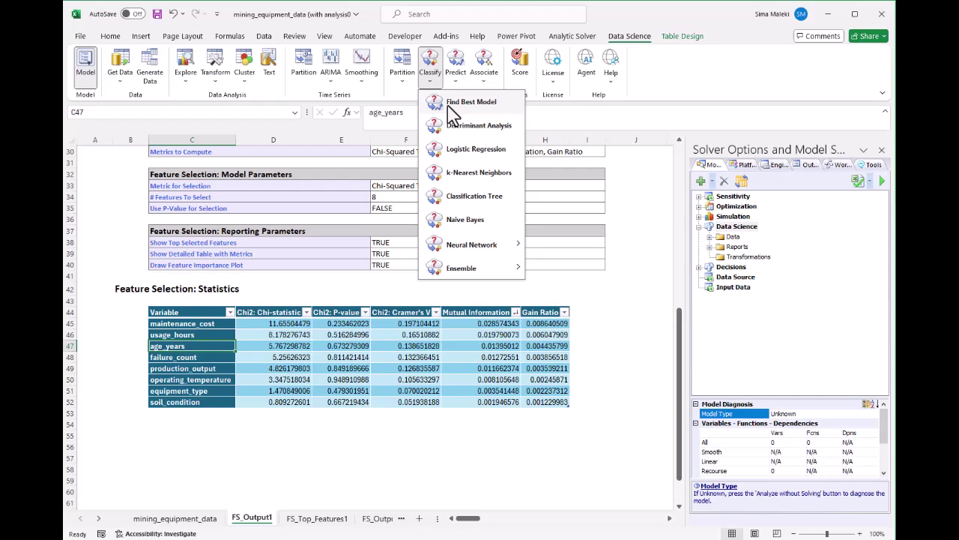
click(202, 519)
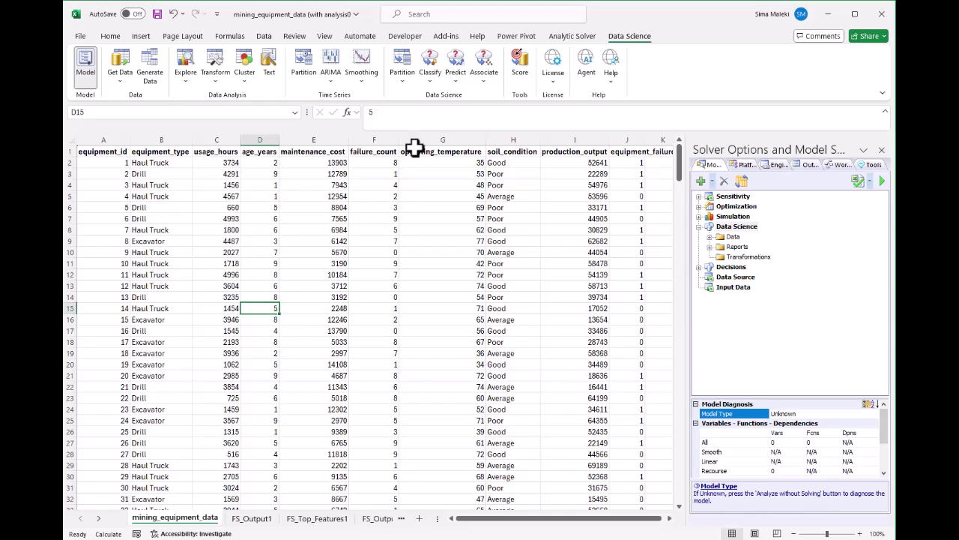
click(439, 87)
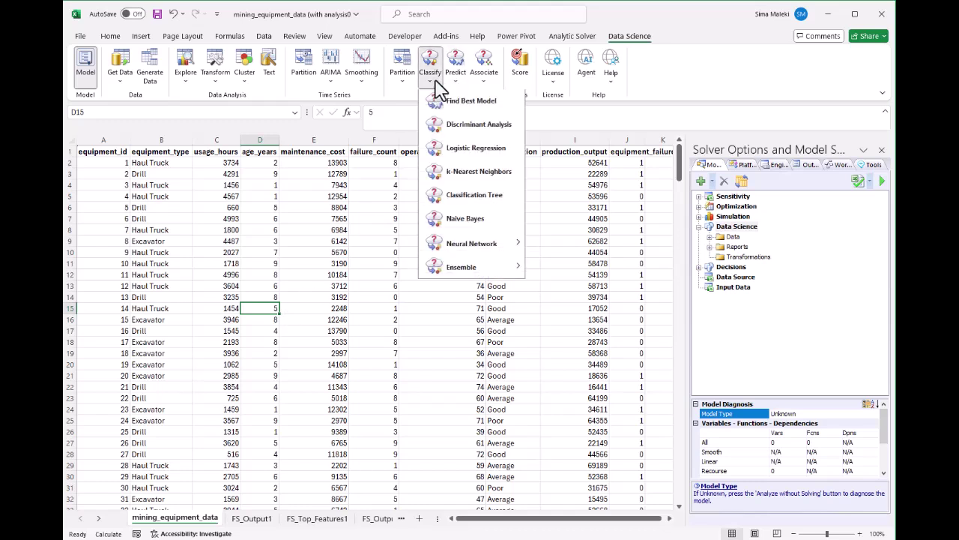
click(446, 105)
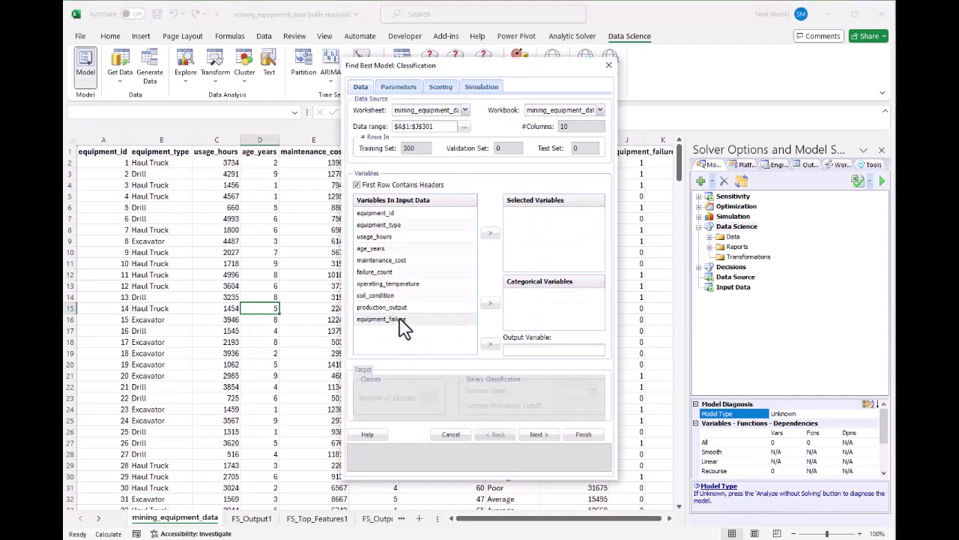
click(399, 321)
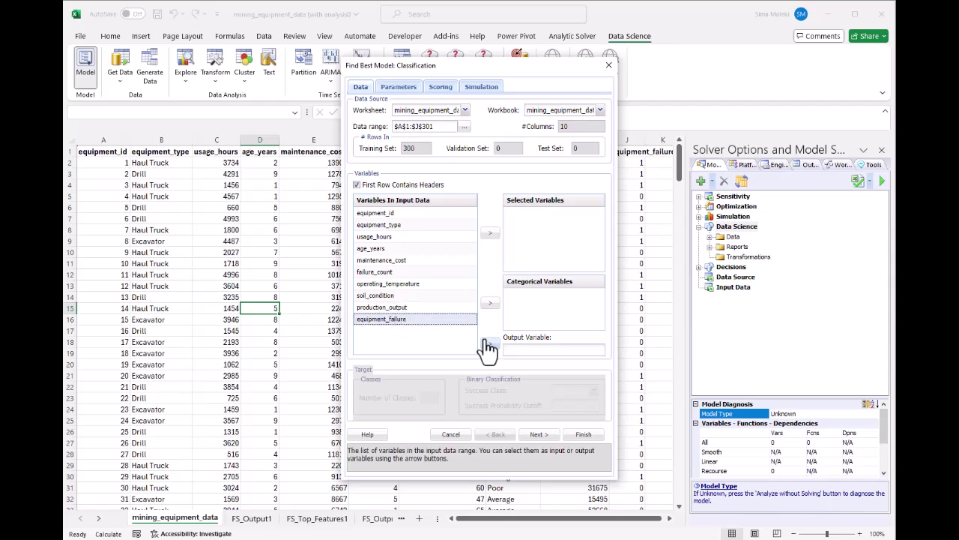
click(490, 344)
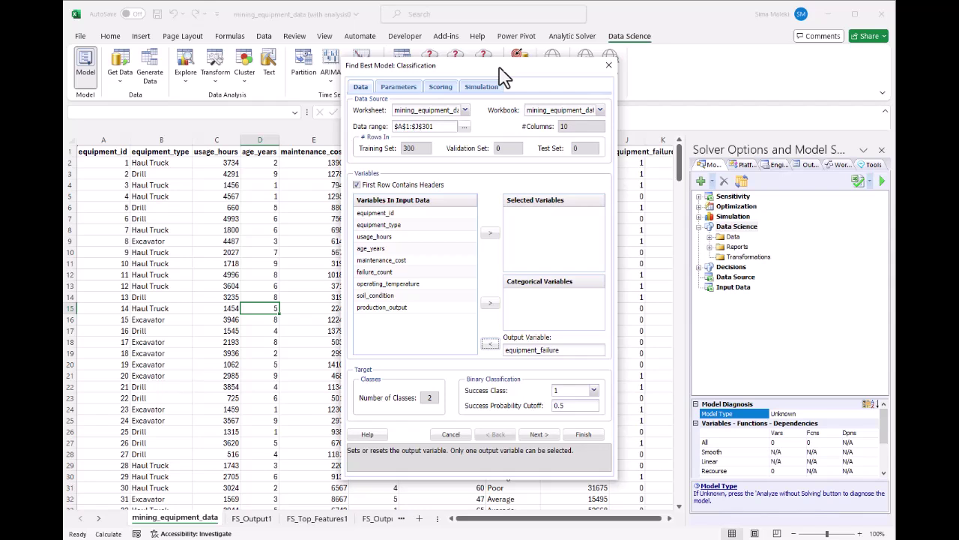
- Add equipment_type and soil_condition as categorical variables for the classification model
click(428, 224)
click(490, 302)
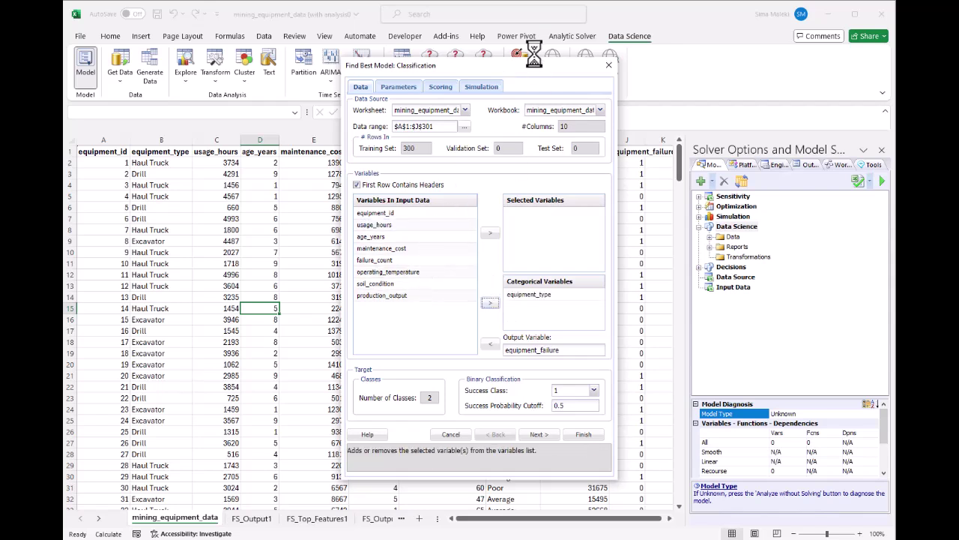
drag(527, 71, 478, 85)
click(377, 293)
click(435, 310)
- Add usage_hours, age_years, maintenance_cost, failure_count, operating_temperature and production_output to the selected variables
click(360, 235)
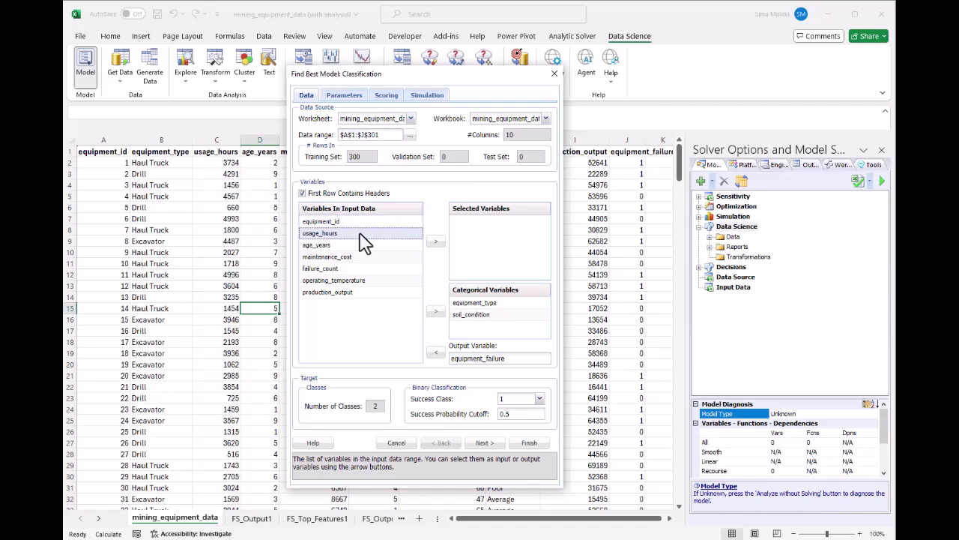
click(436, 241)
click(437, 240)
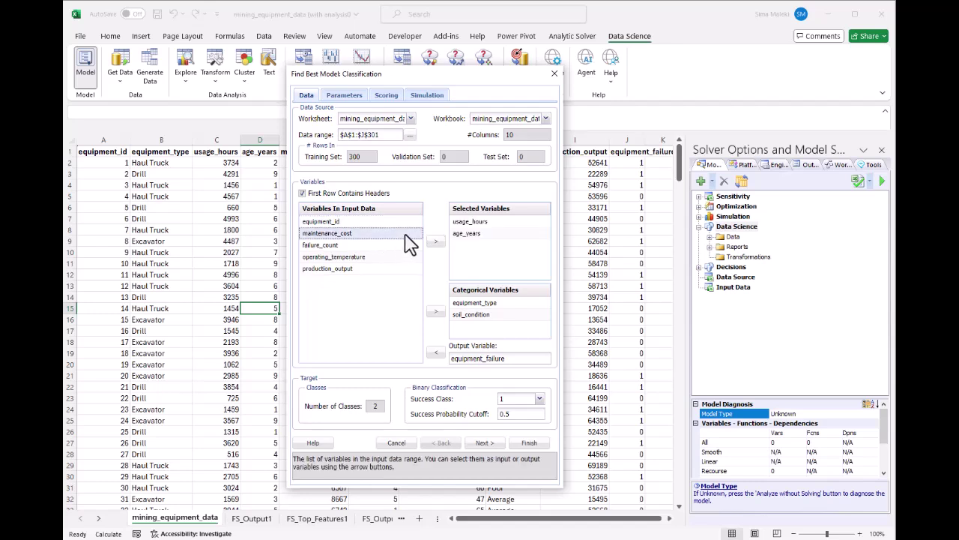
click(437, 240)
click(374, 234)
click(436, 240)
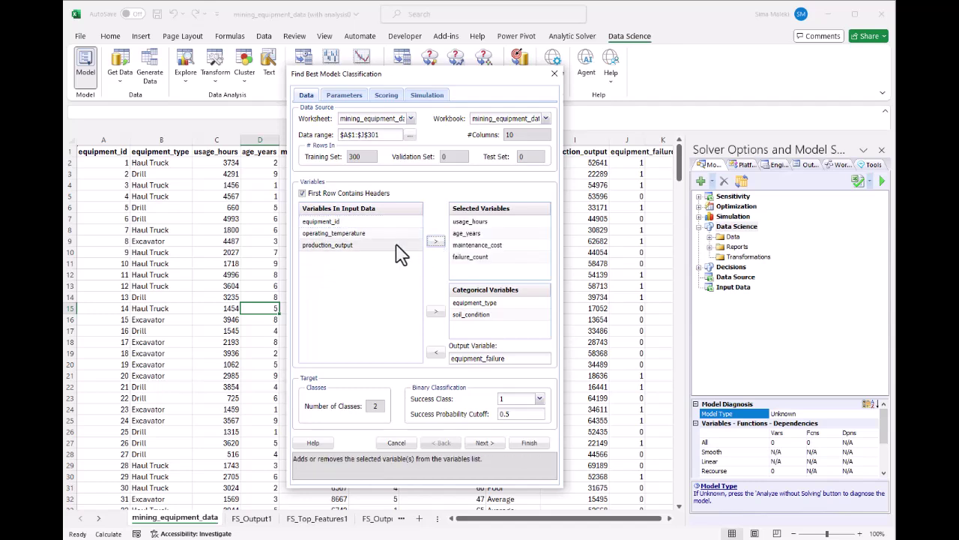
click(435, 241)
click(386, 233)
click(435, 241)
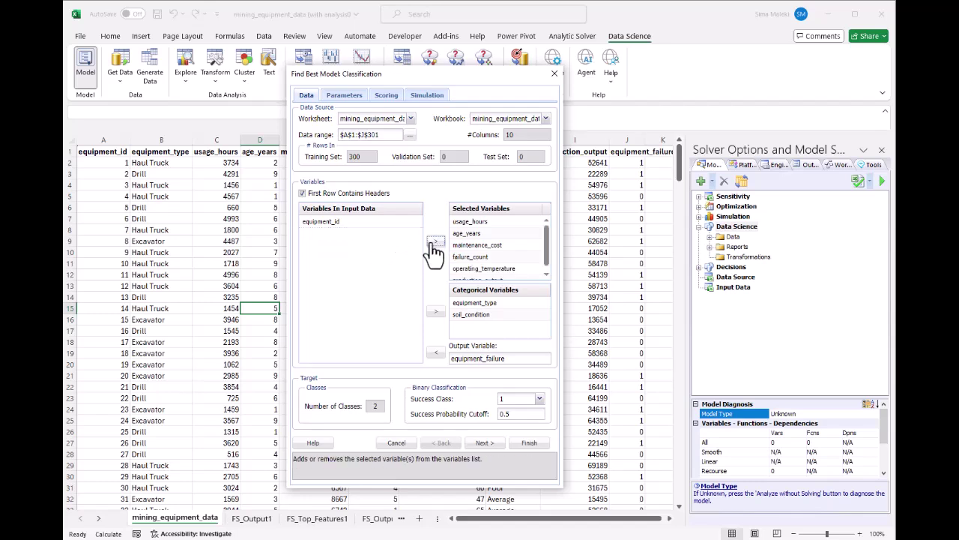
- Enable data partitioning in the classification model's parameters and keep Accuracy as the metric for scoring
click(483, 443)
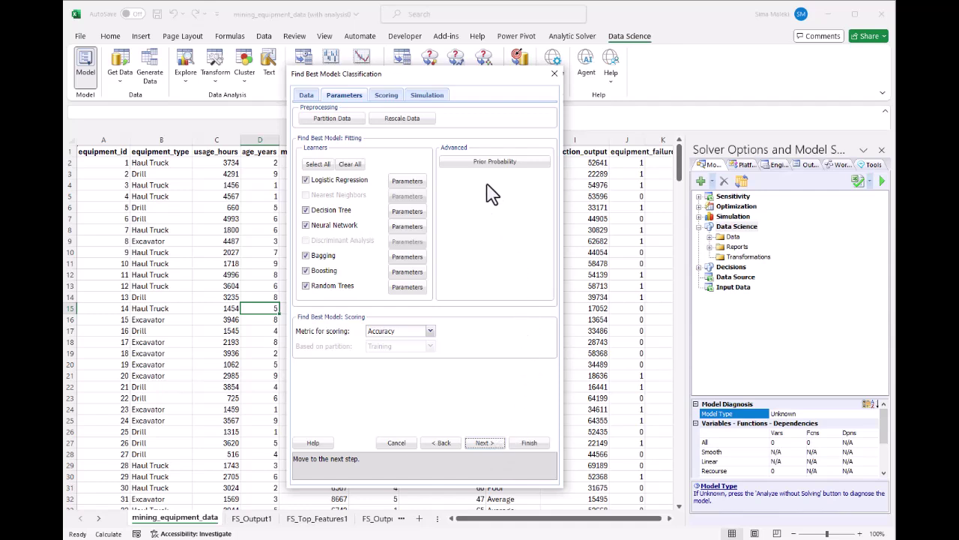
click(322, 120)
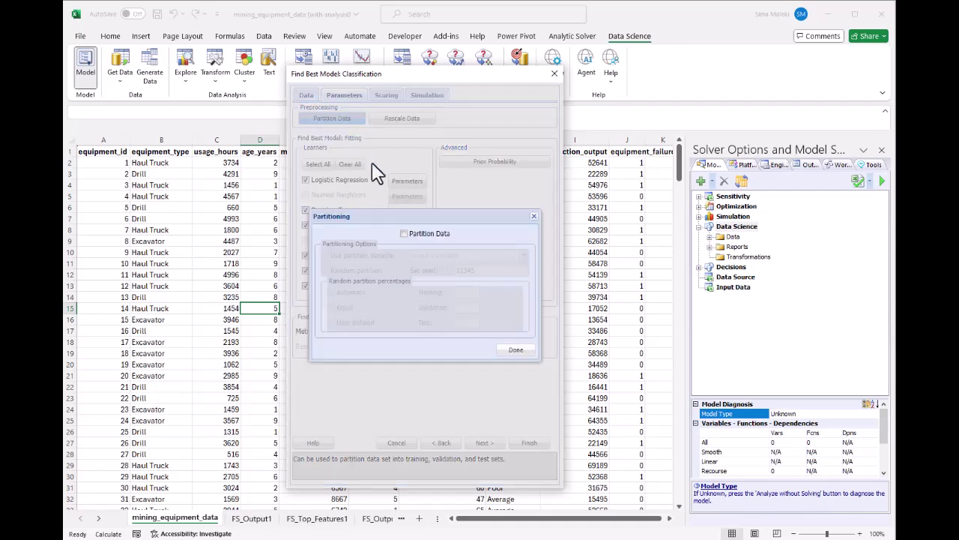
click(404, 234)
click(507, 352)
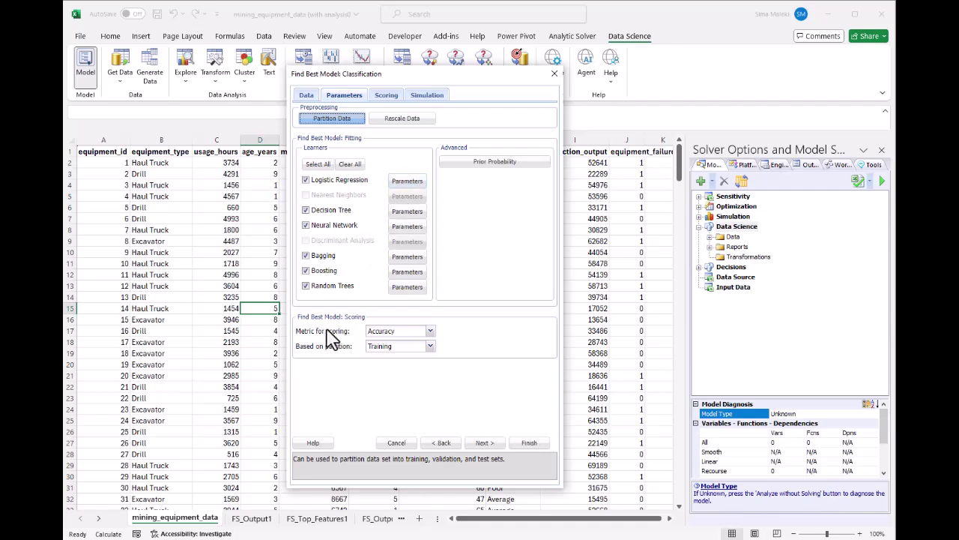
click(430, 332)
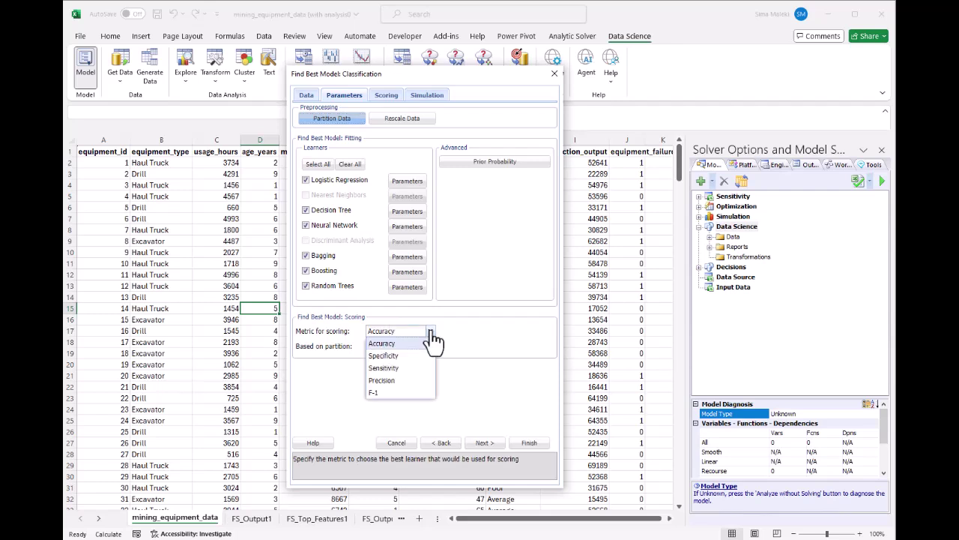
click(430, 332)
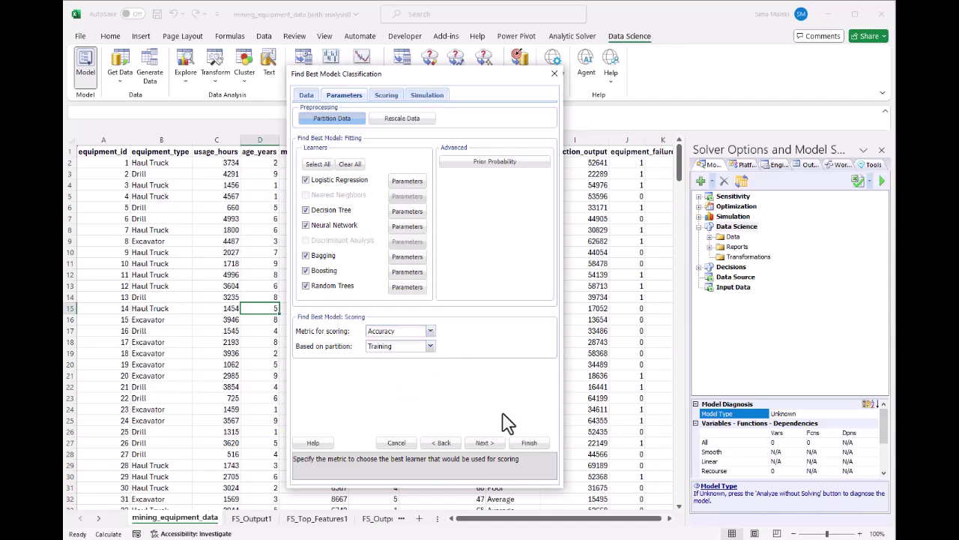
- Add detailed reports for scoring the training and validation data, and run the best-model classification
click(482, 444)
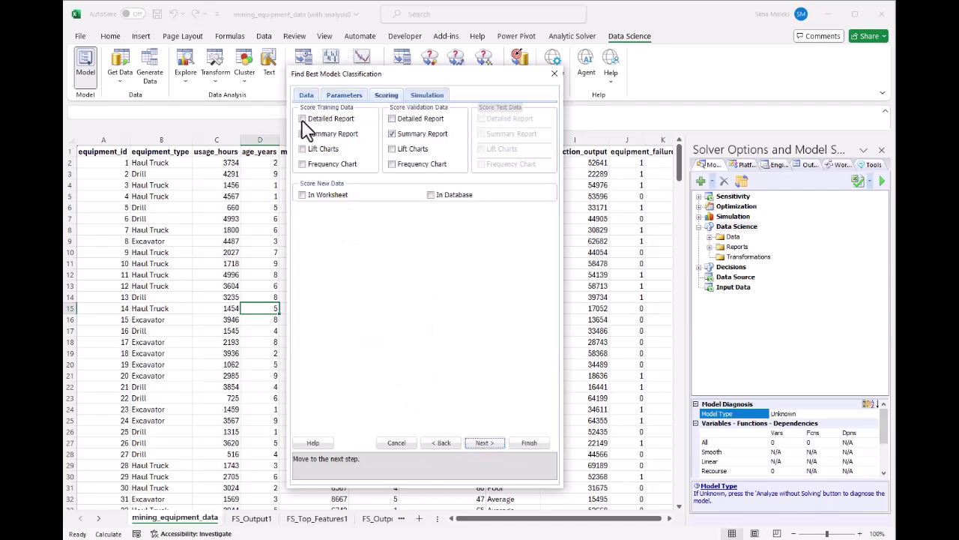
click(302, 119)
click(392, 118)
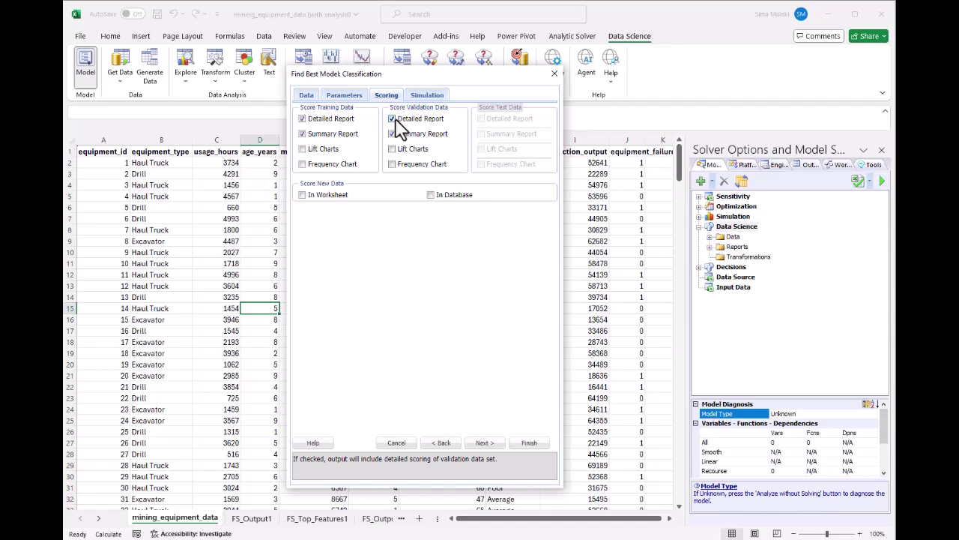
click(529, 444)
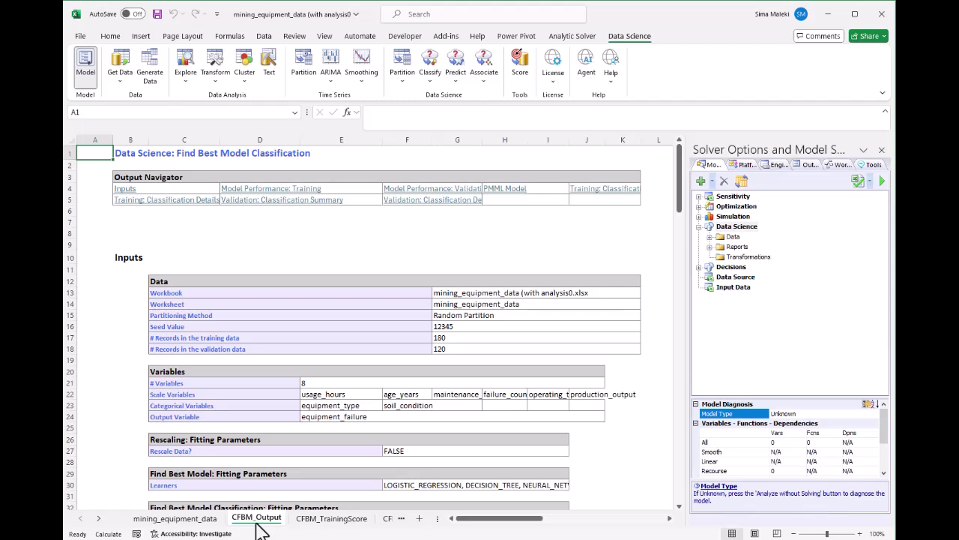
- Review the learners' fitting parameters and the training and validation model performance tables on the CFBM_Output sheet
scroll(375, 364, down, 6)
scroll(376, 366, down, 10)
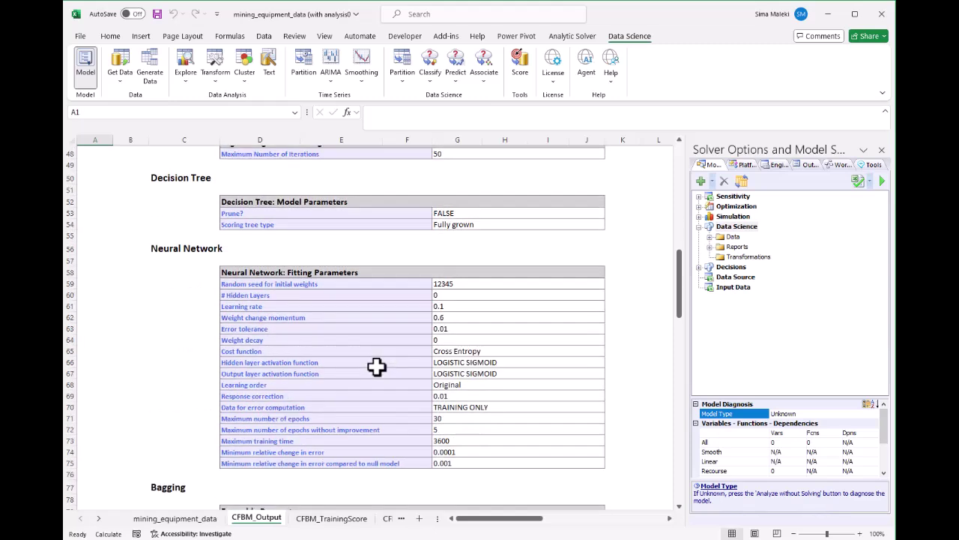
scroll(376, 365, down, 11)
scroll(376, 366, down, 9)
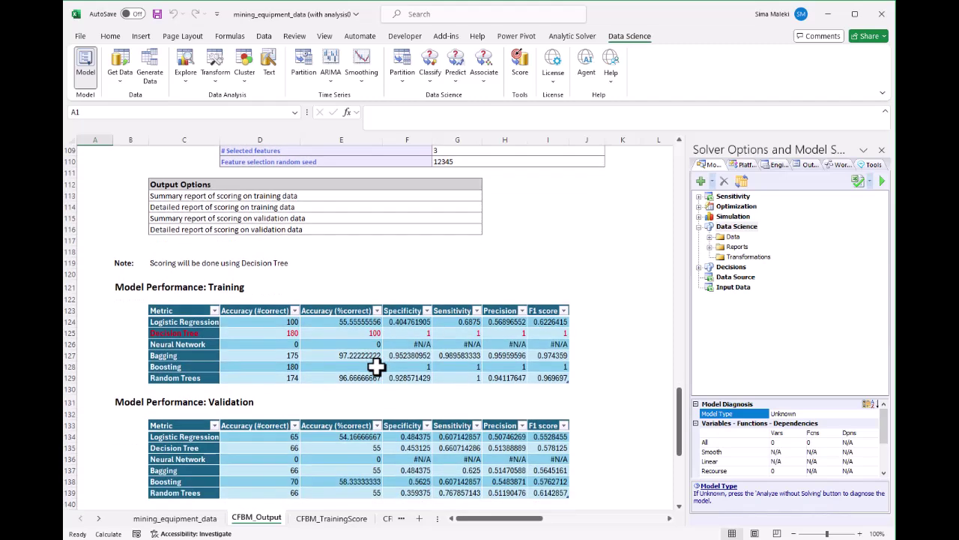
scroll(376, 366, down, 4)
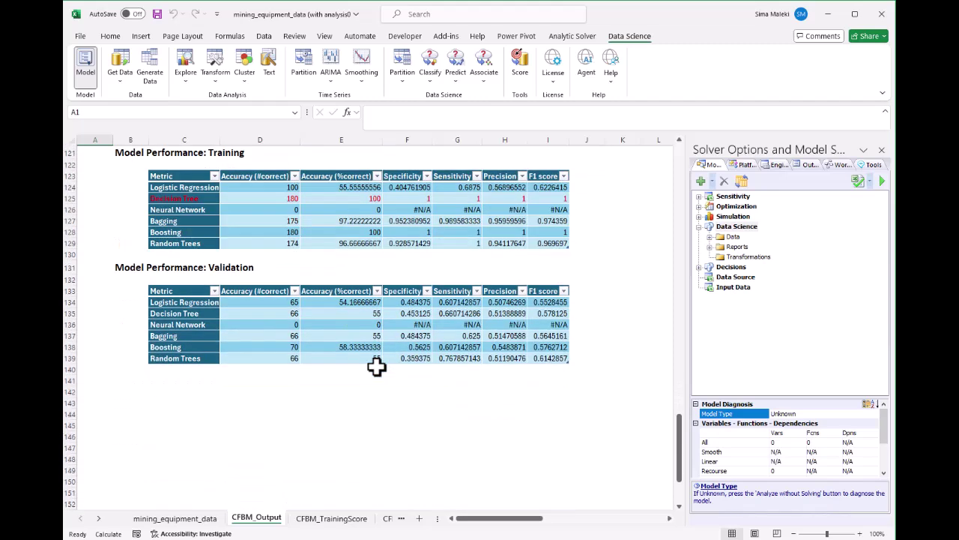
scroll(376, 366, down, 2)
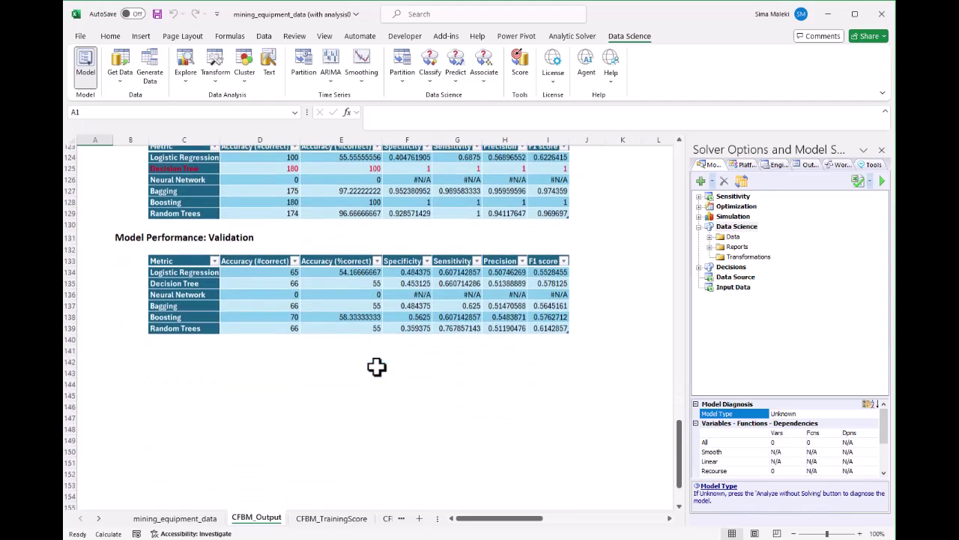
scroll(377, 366, up, 3)
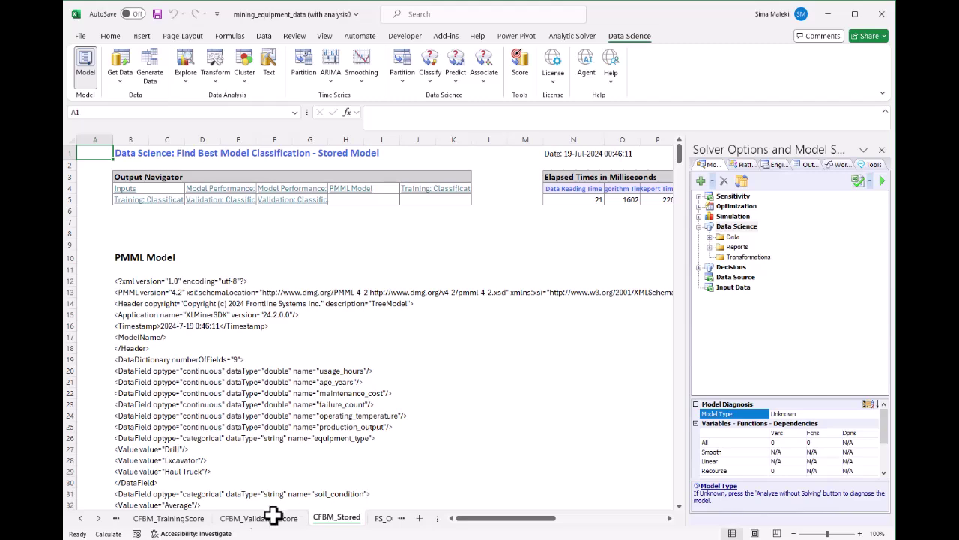
- Examine the classification details on the CFBM_TrainingScore and CFBM_ValidationScore sheets, and return to the model performance tables on CFBM_Output
click(191, 518)
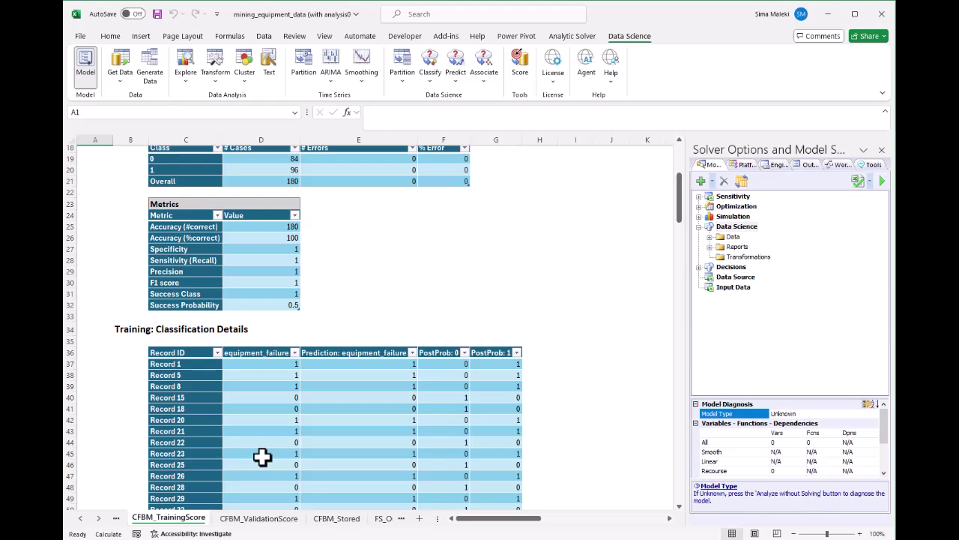
scroll(282, 427, down, 9)
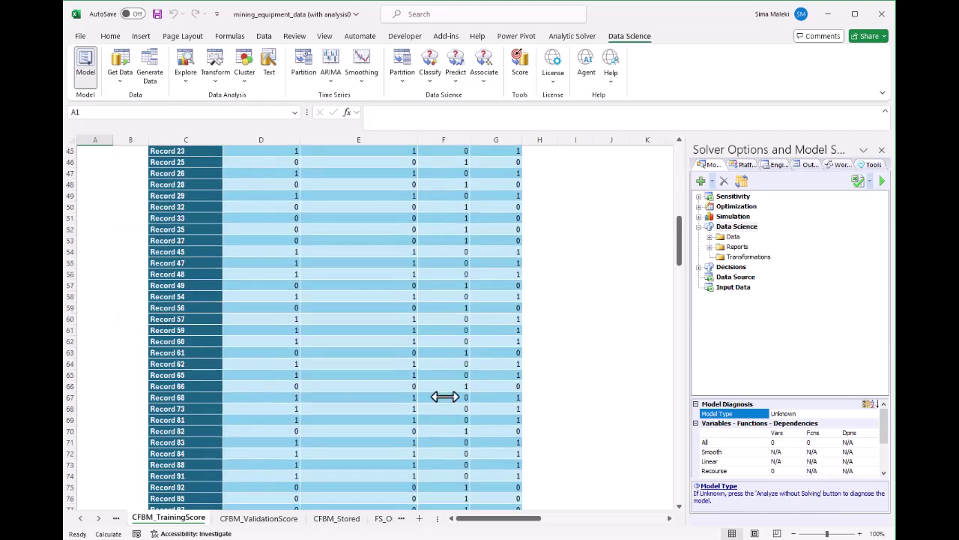
key(ctrl+Page_Down)
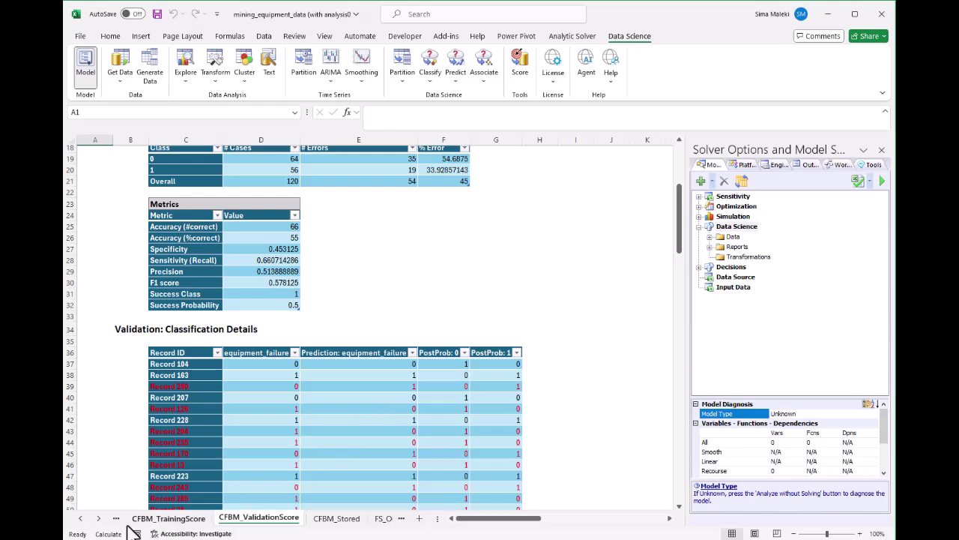
click(154, 518)
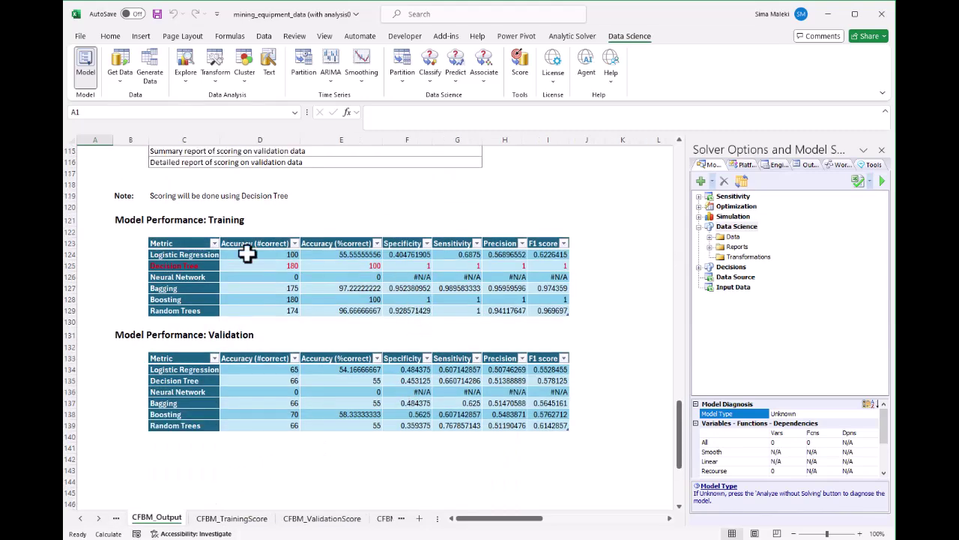